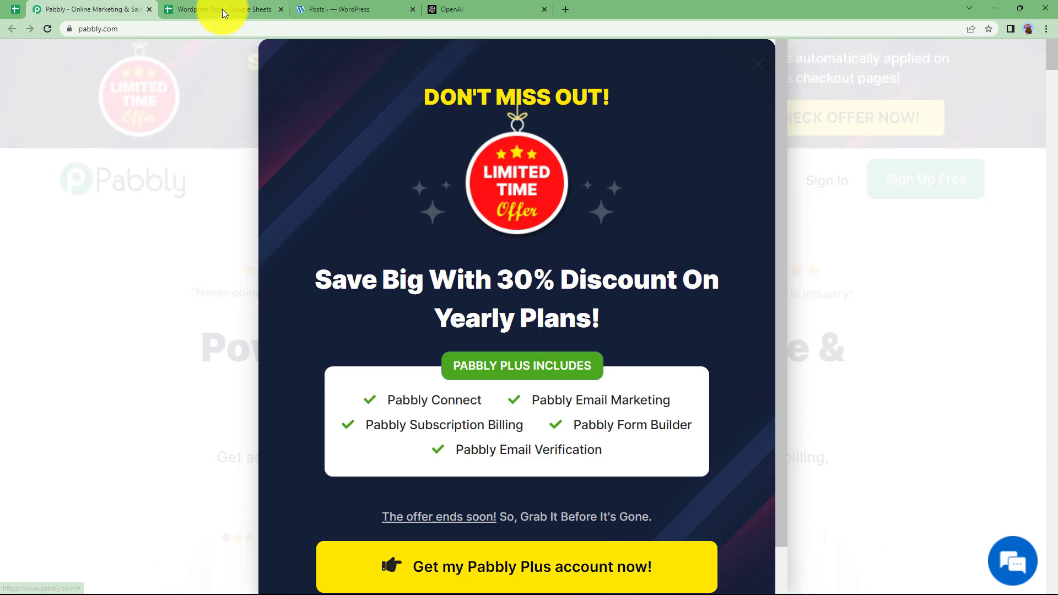
Step: Close the Pabbly popup and review the Wordpress Post sheet, WordPress posts list and OpenAI site
click(756, 64)
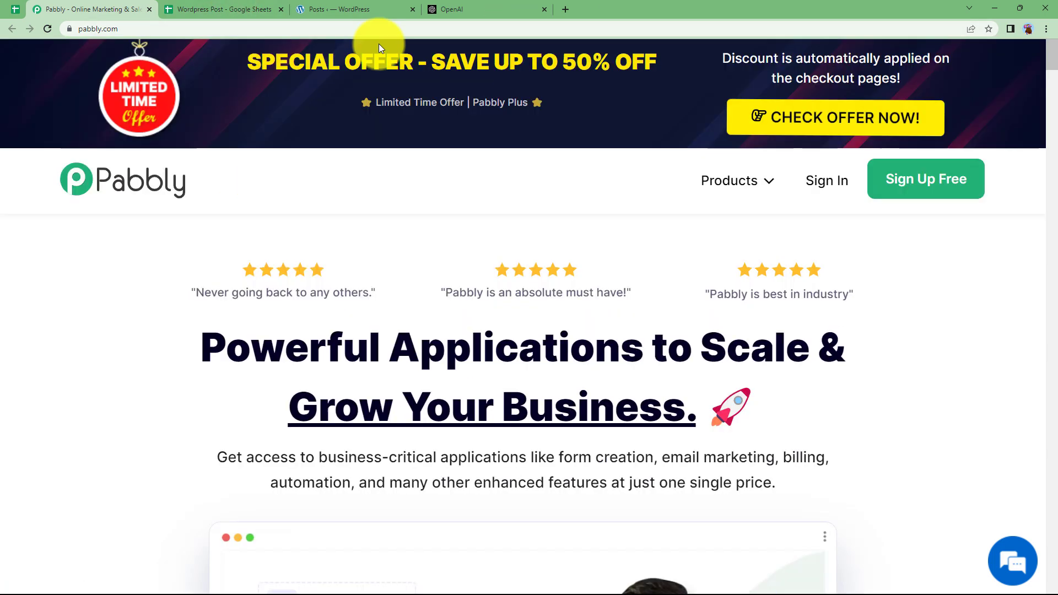
click(219, 7)
click(371, 7)
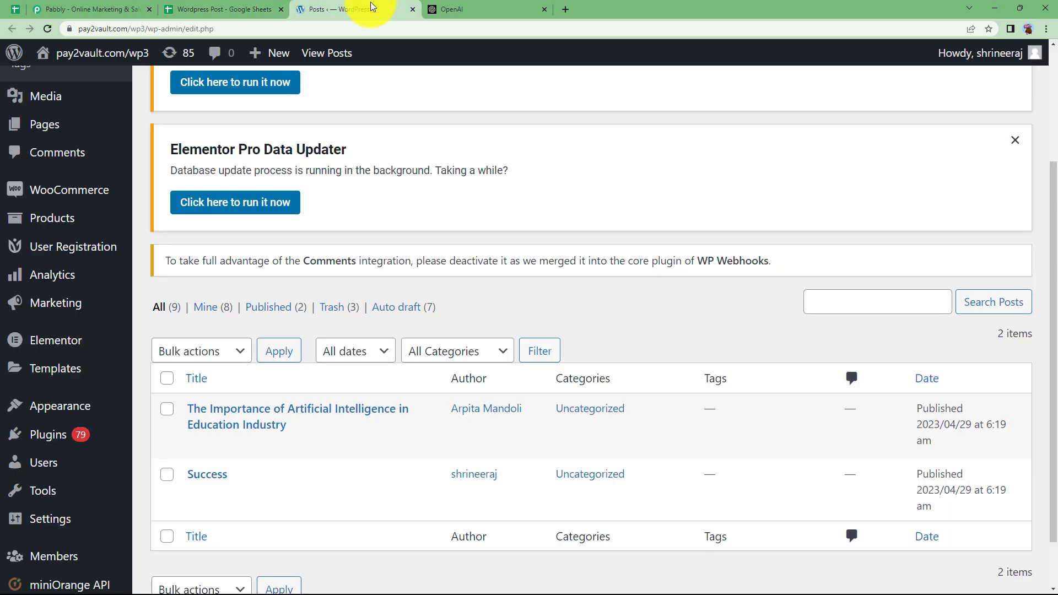
click(218, 9)
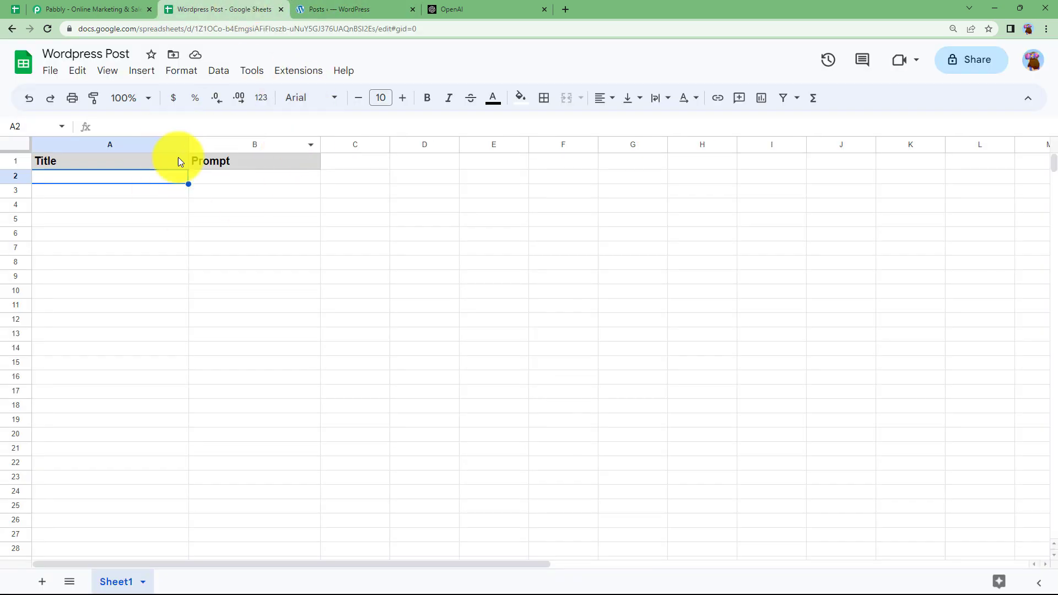
click(325, 9)
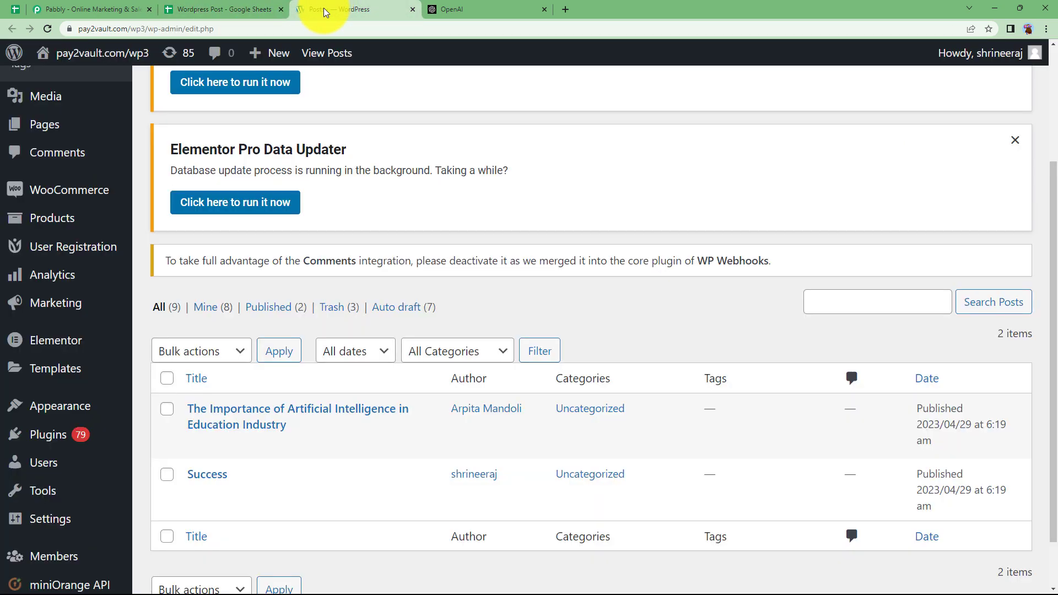
click(485, 8)
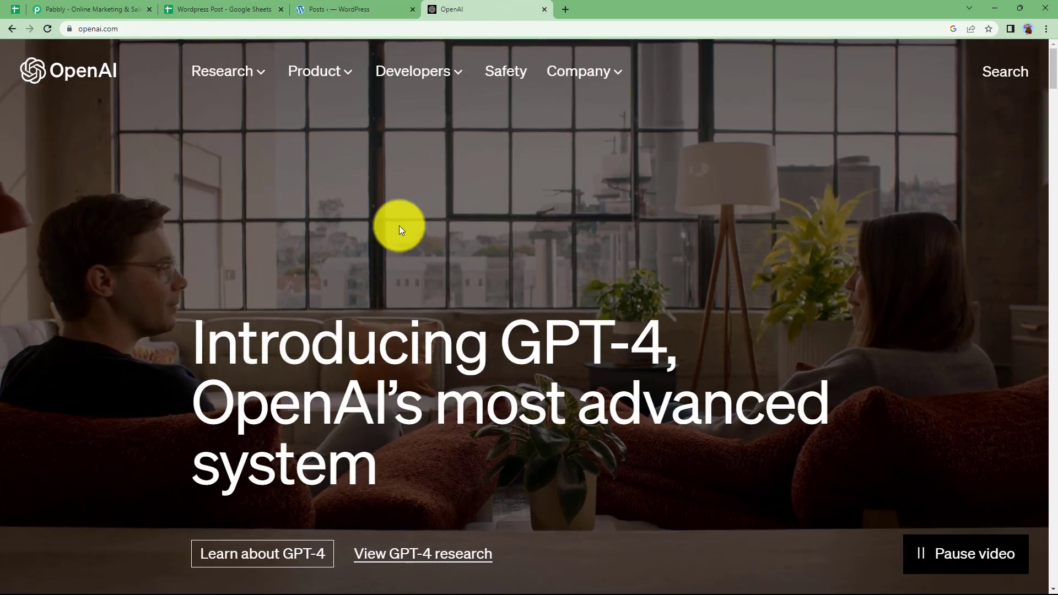
click(85, 9)
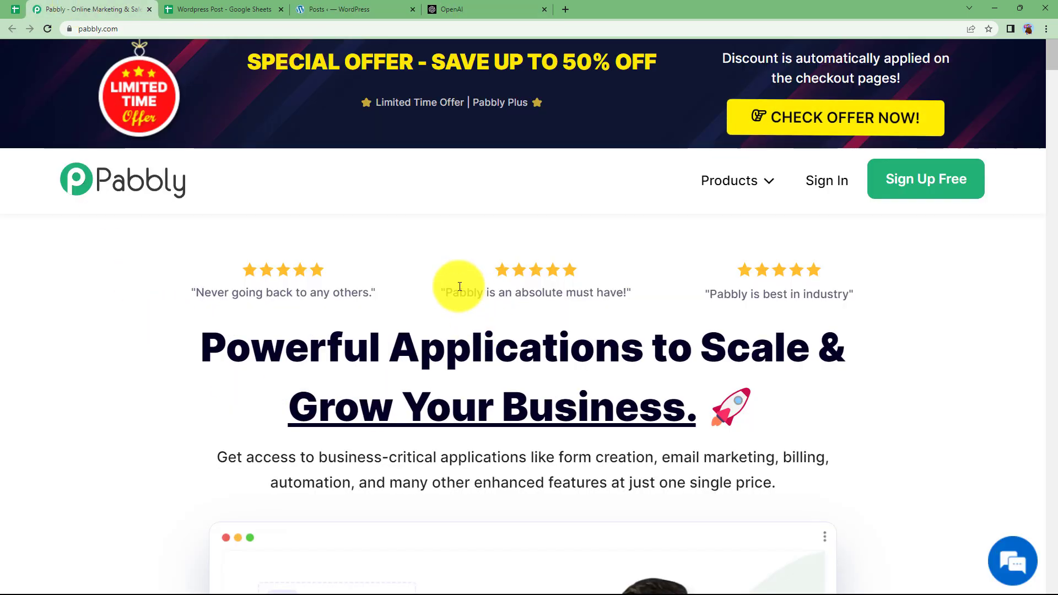
Step: Sign in, open Pabbly Connect and start a new workflow
click(815, 182)
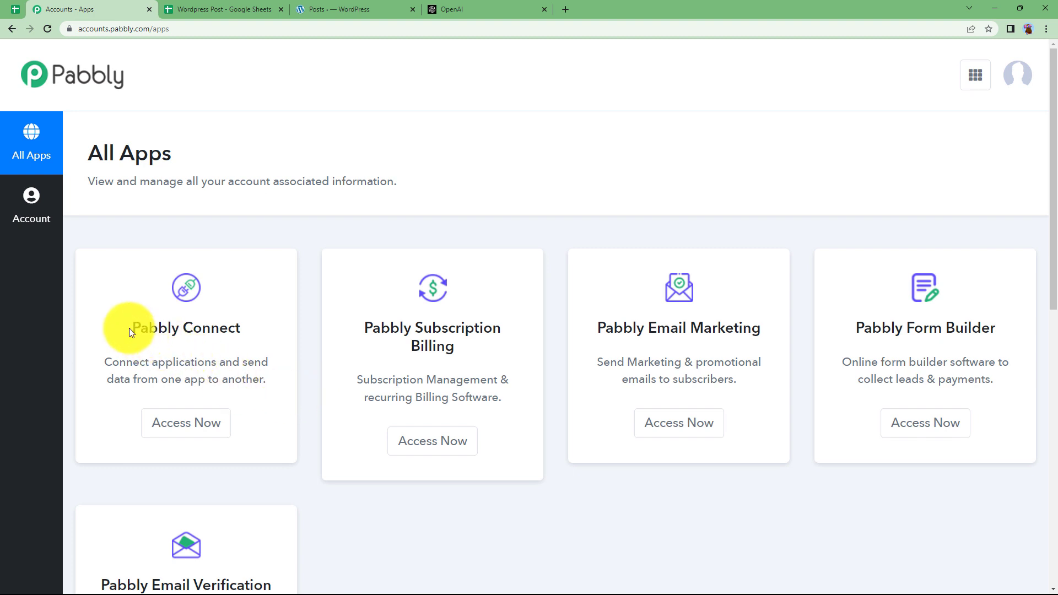
drag(136, 327, 255, 326)
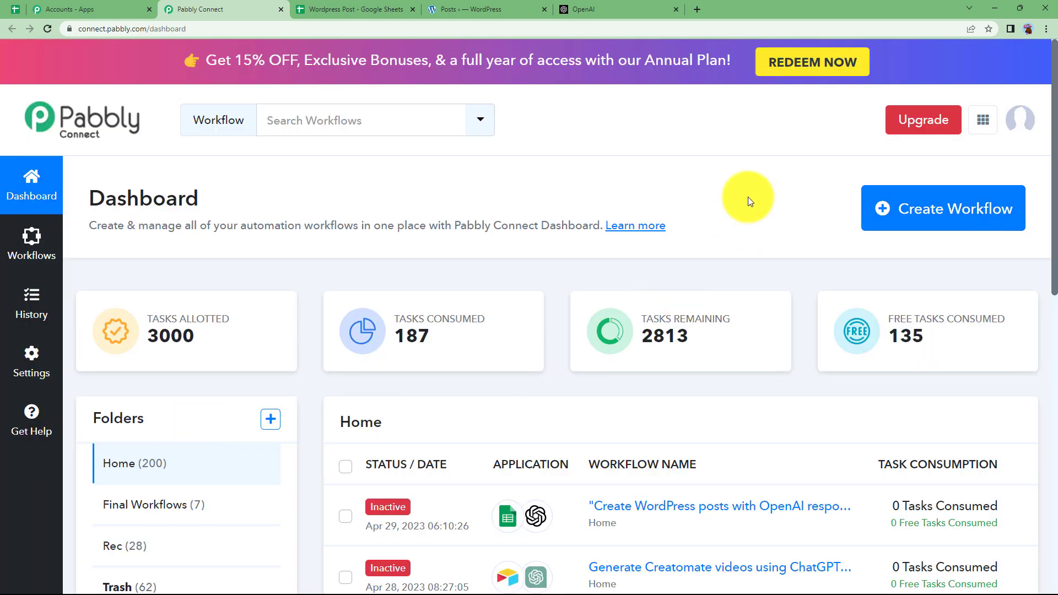
click(975, 211)
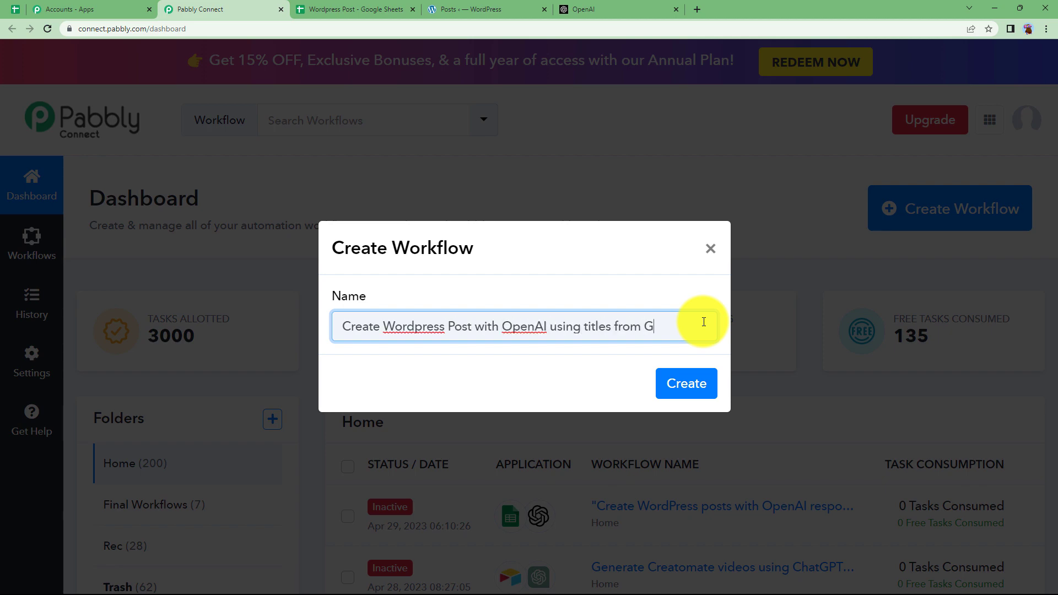
Step: Finish the workflow name ending 'Google Sheets', create it, and collapse the trigger step
text(le Sheets)
click(683, 386)
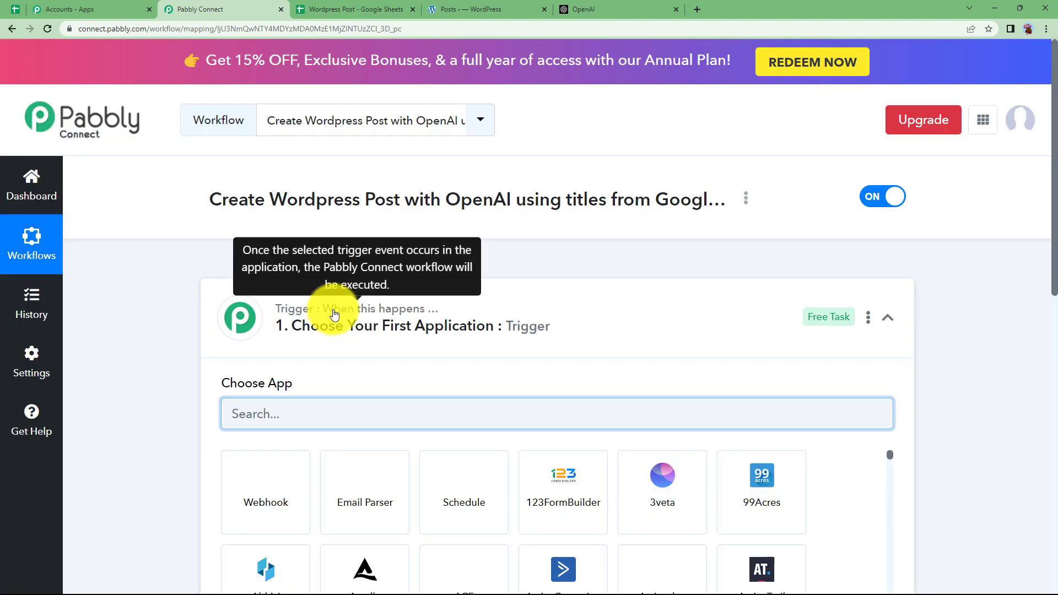
click(271, 310)
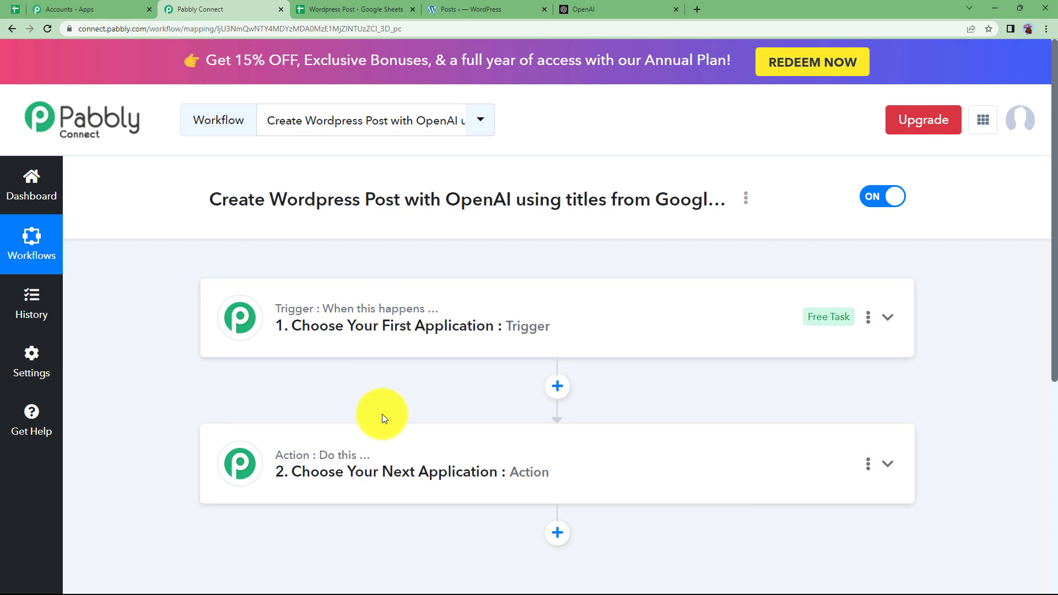
Step: Check the Prompt cell in row 2, the WordPress posts list and the OpenAI site
click(359, 11)
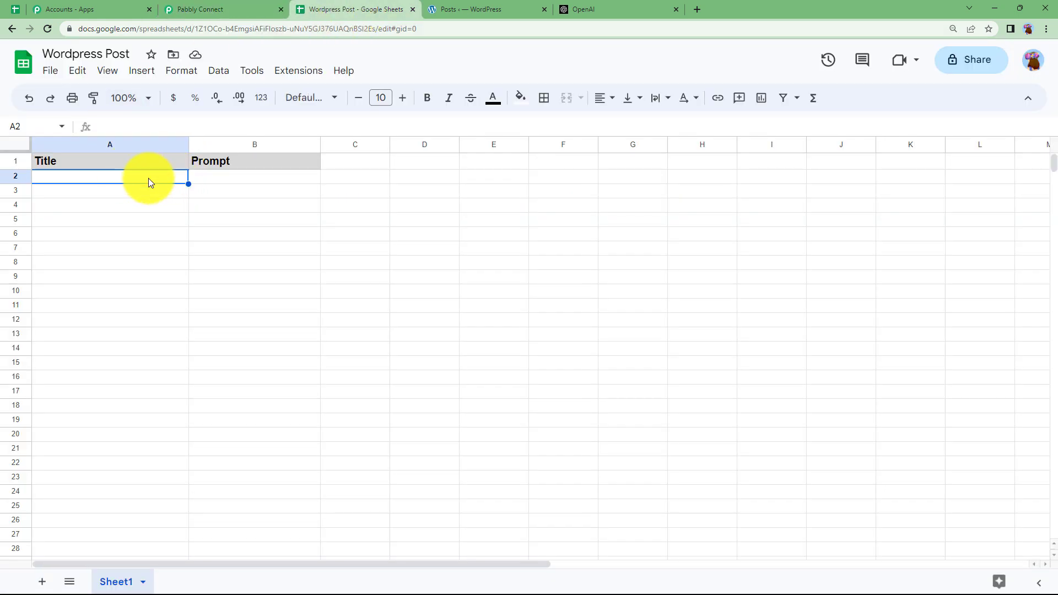
click(205, 182)
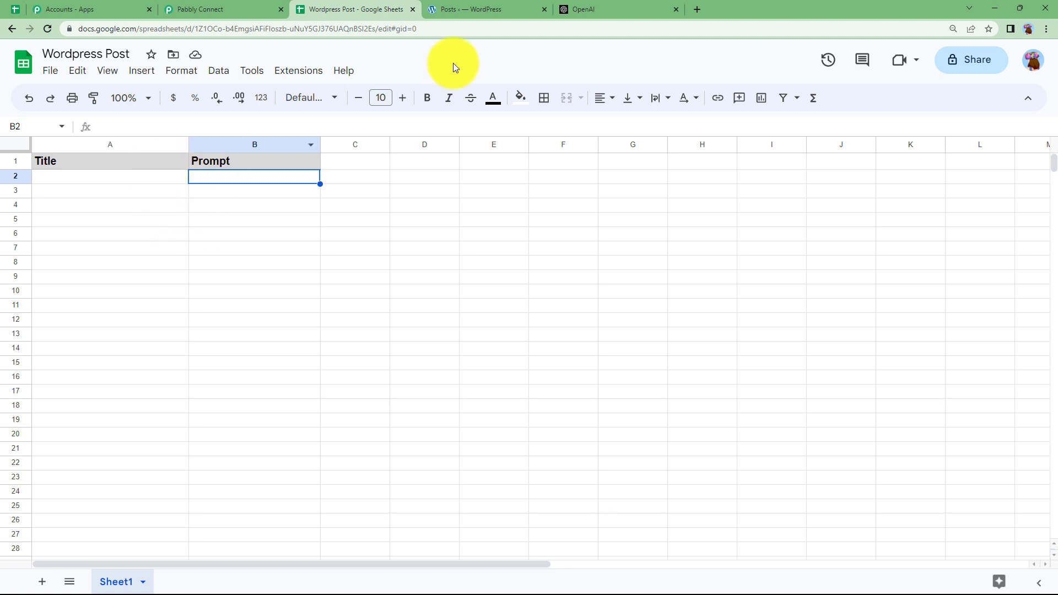
click(517, 9)
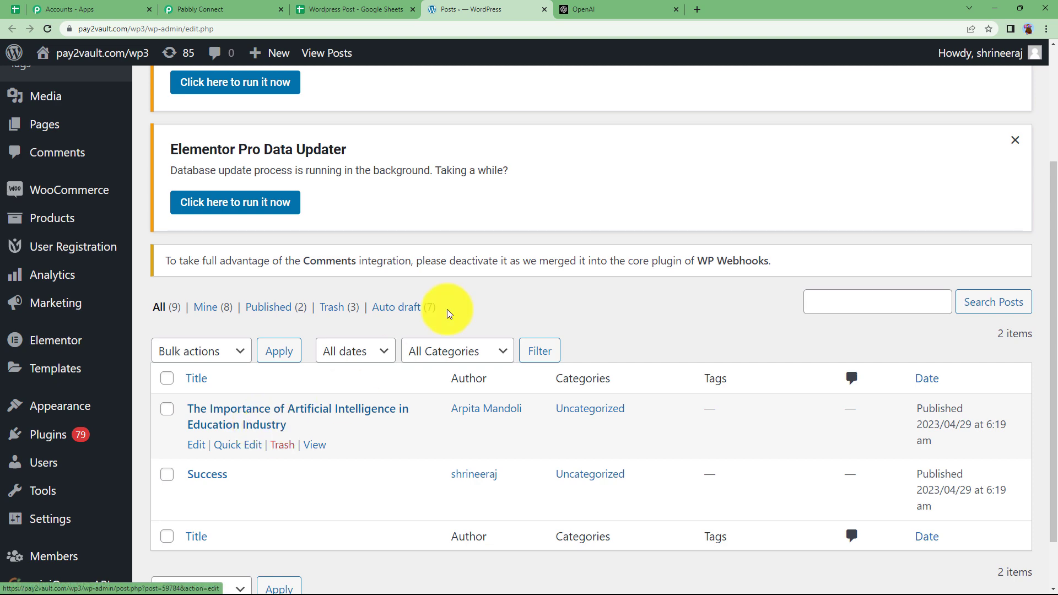
click(617, 7)
click(221, 5)
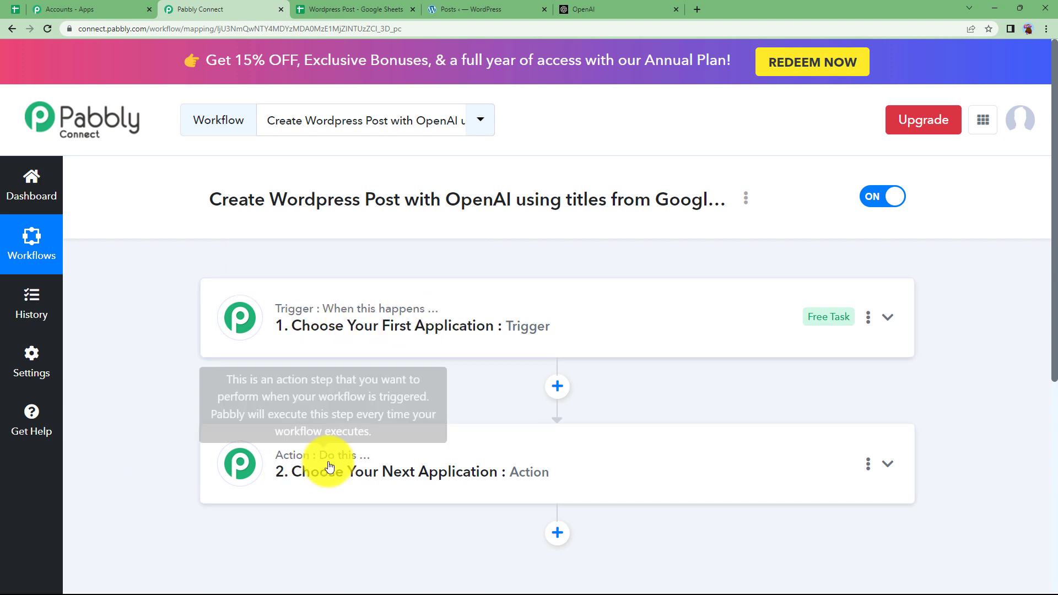
Step: Expand the trigger step to show its app choices
click(364, 336)
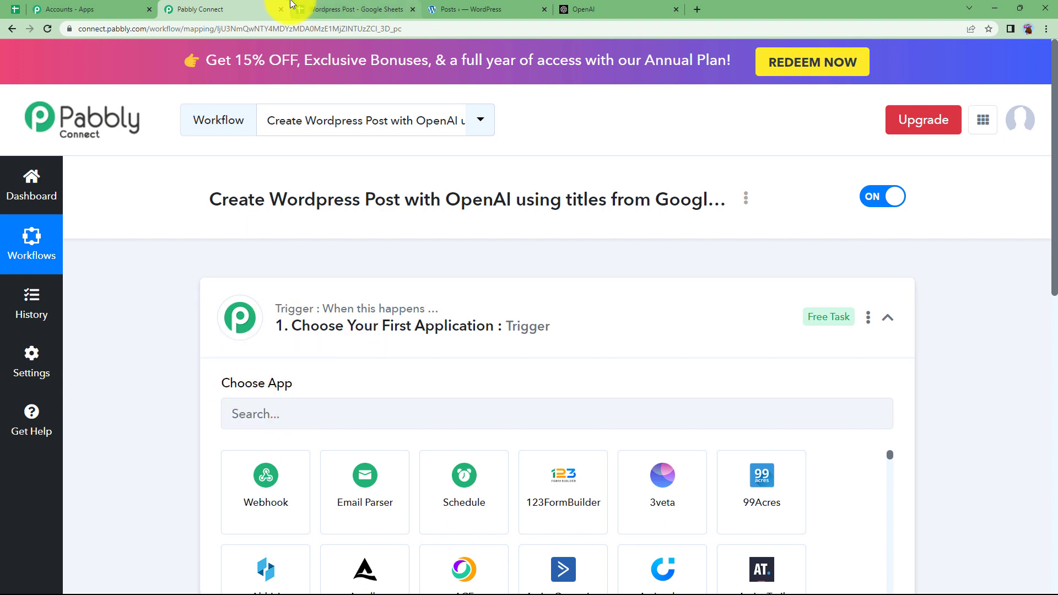
click(347, 9)
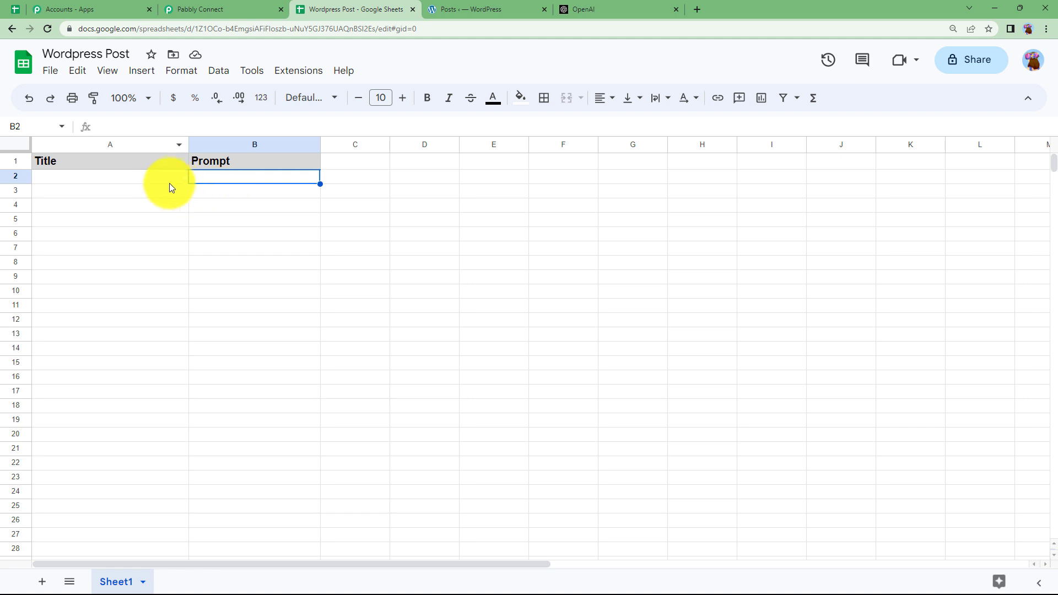
click(240, 15)
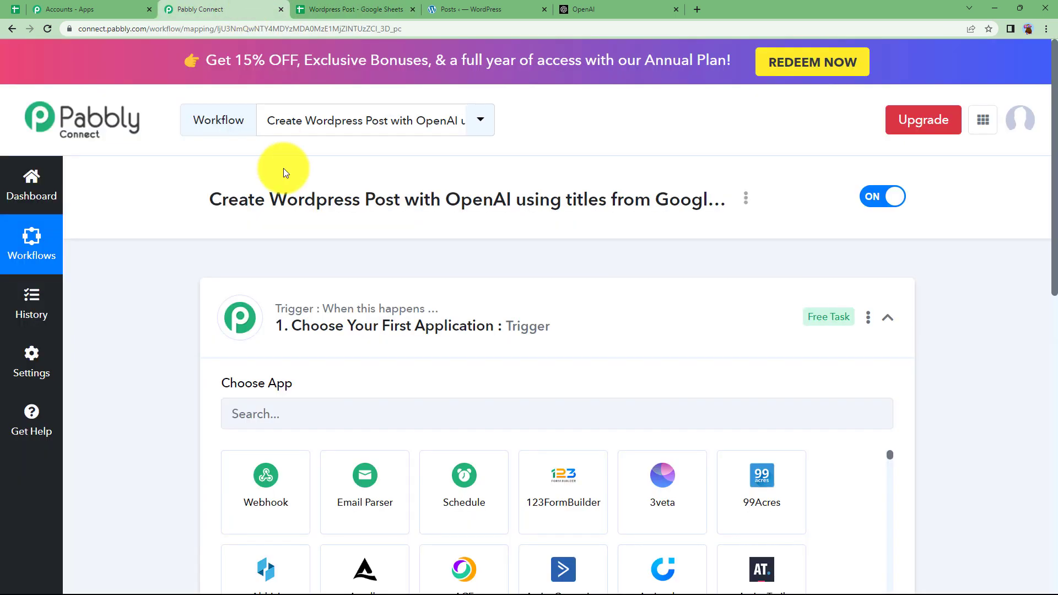
click(318, 324)
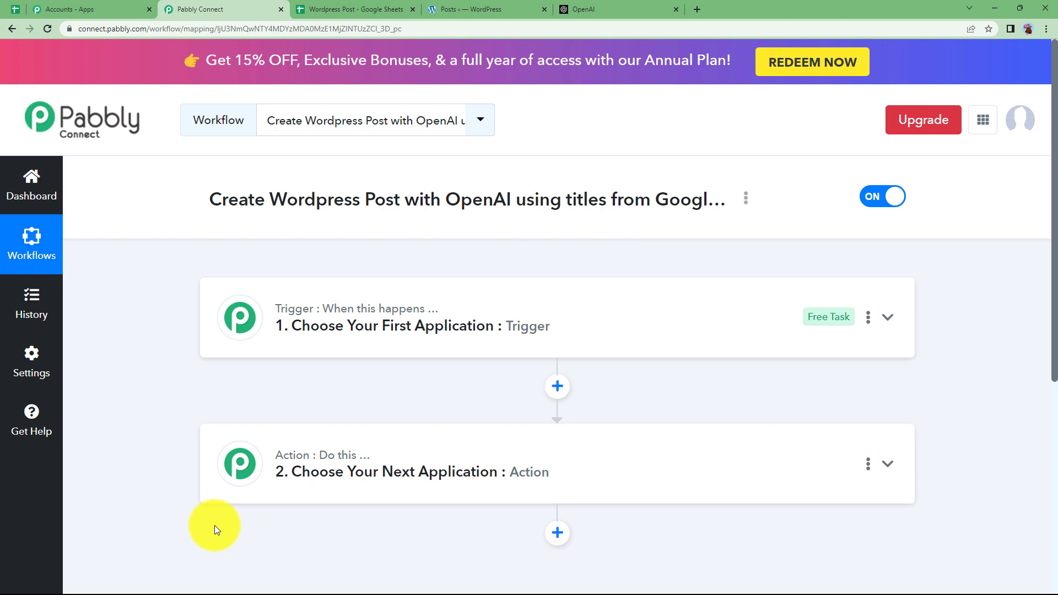
click(323, 329)
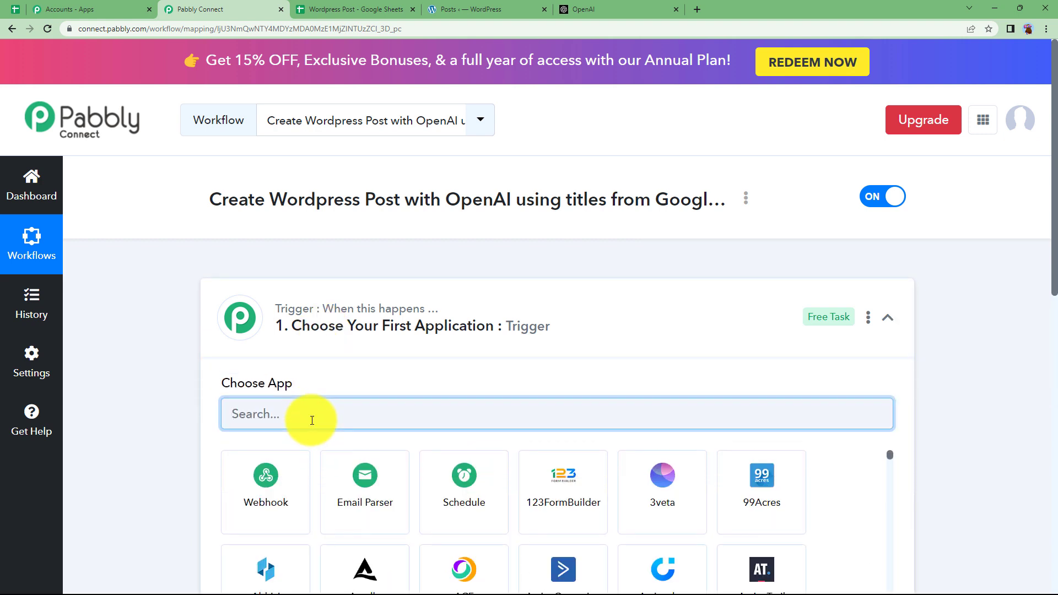
Step: Set the trigger to Google Sheets with the New or Updated Spreadsheet Row event
text(google shee)
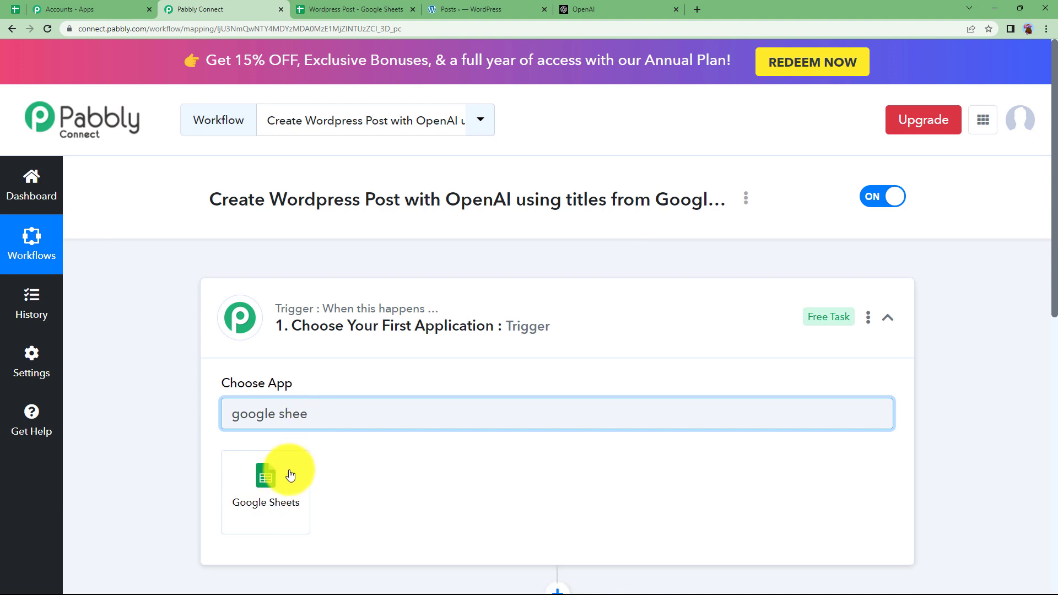
click(275, 482)
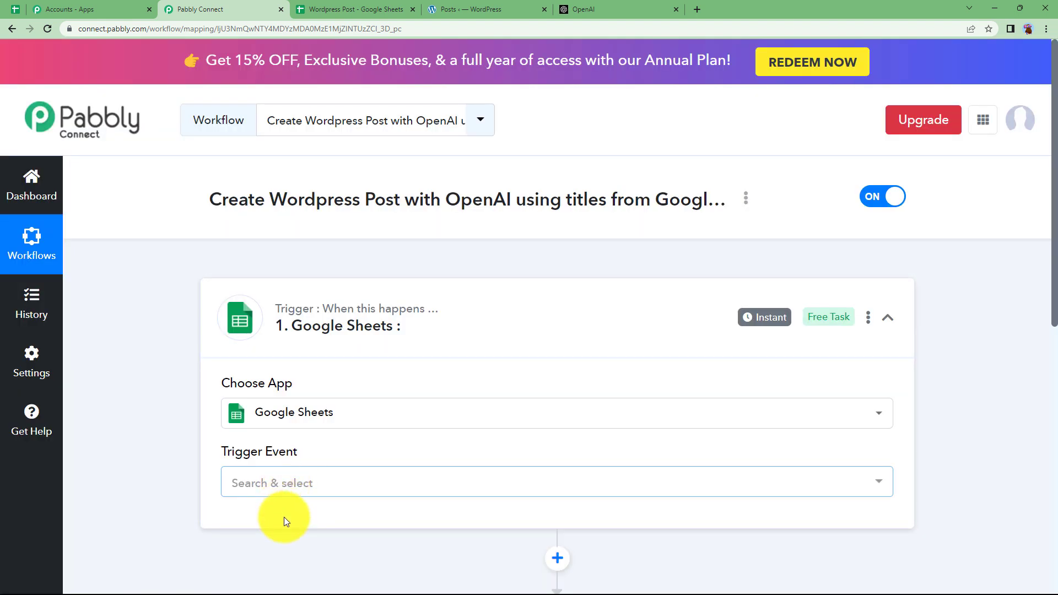
click(302, 485)
click(349, 438)
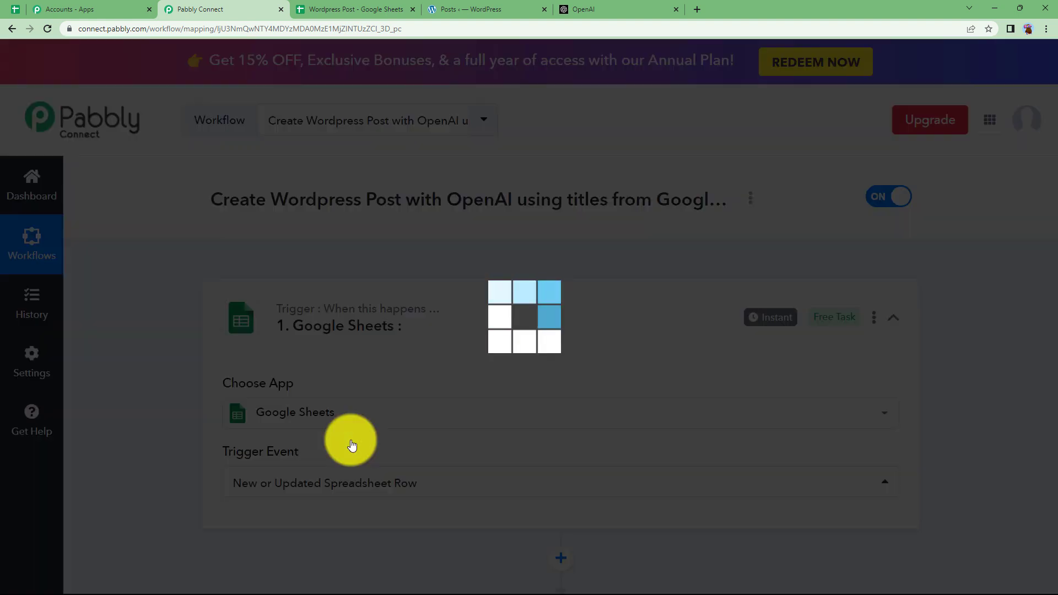
Step: In the Wordpress Post sheet, select cells A2, B2 and C2
click(319, 9)
click(111, 176)
click(223, 178)
click(363, 184)
Step: Enter 'Happiness' in A2 under Title and 'Essay on' in B2 under Prompt
click(168, 181)
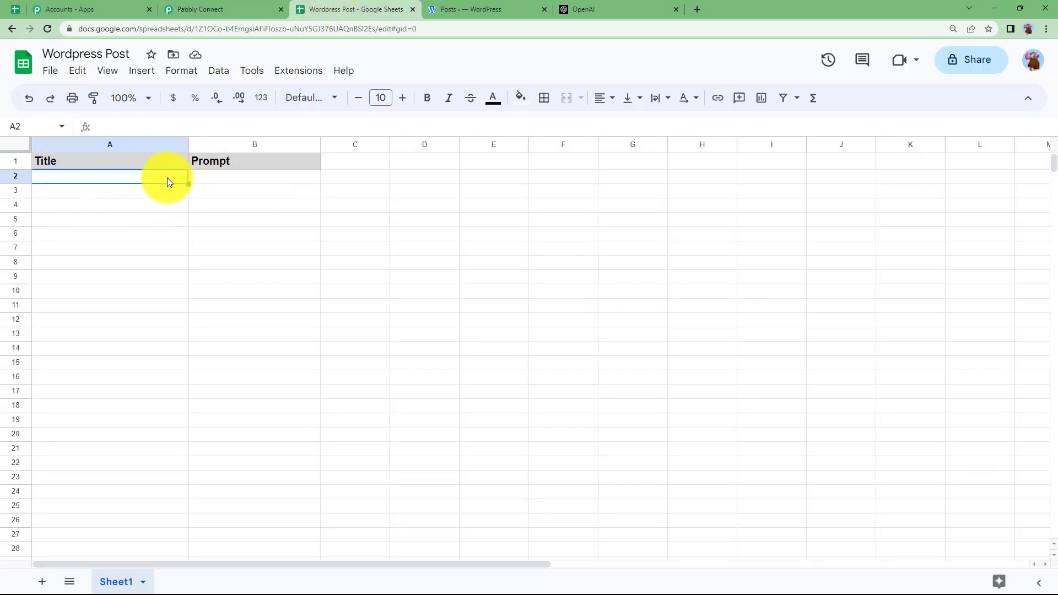
double_click(169, 182)
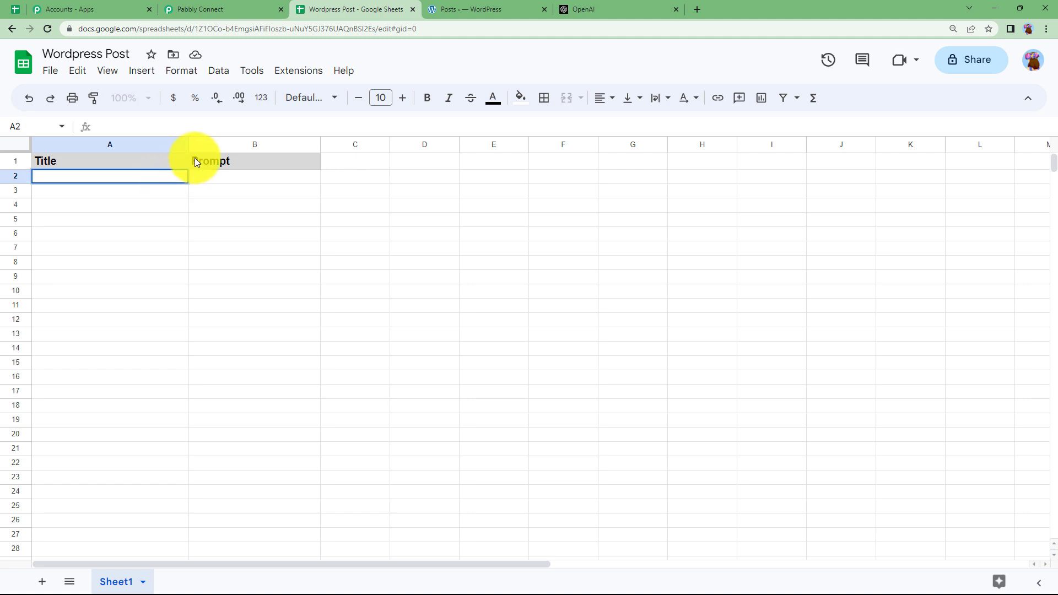
text(Happiness)
click(230, 175)
text(Essay on)
click(375, 203)
Step: Scroll to the Google Sheets trigger's Webhook URL field and copy the URL
click(210, 6)
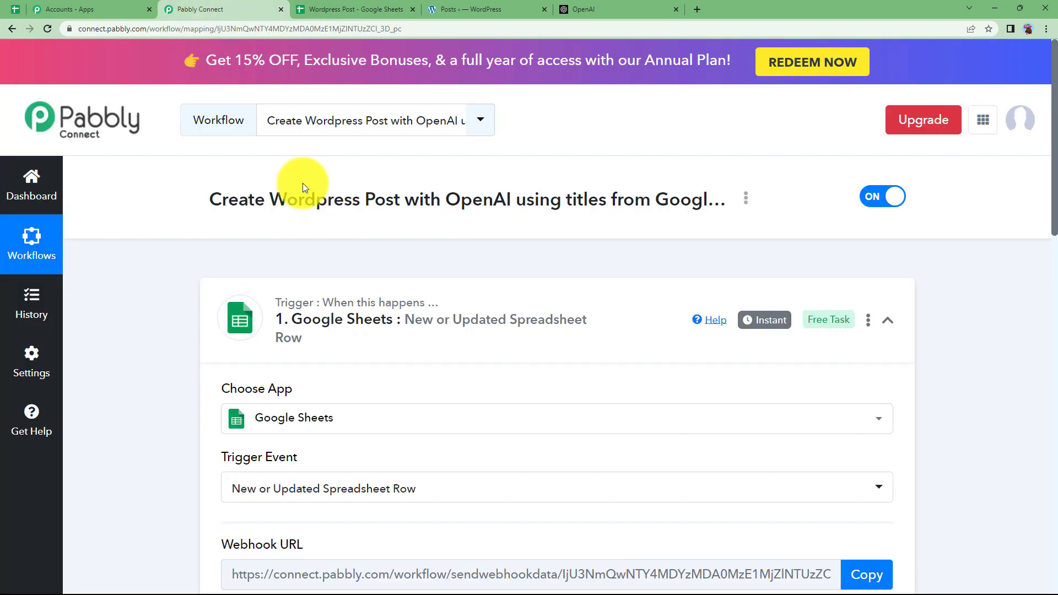
scroll(200, 344, down, 3)
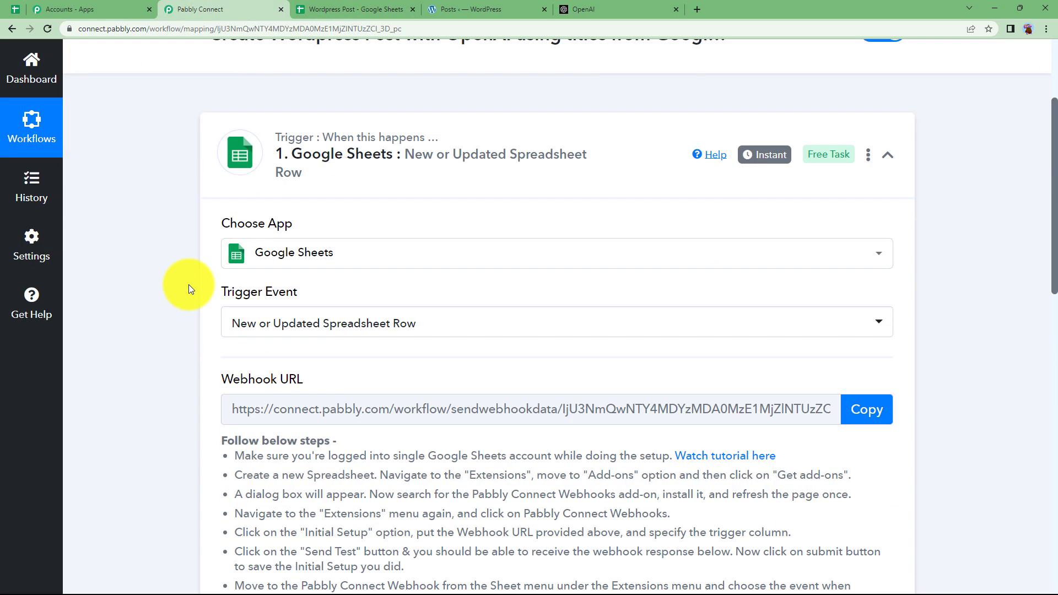
scroll(188, 284, down, 3)
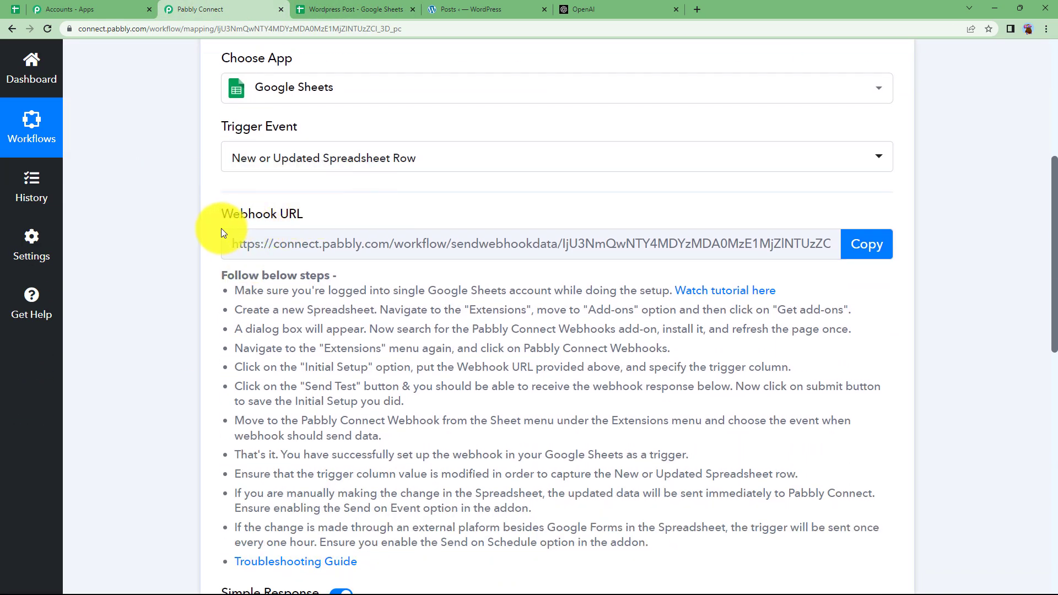
triple_click(221, 219)
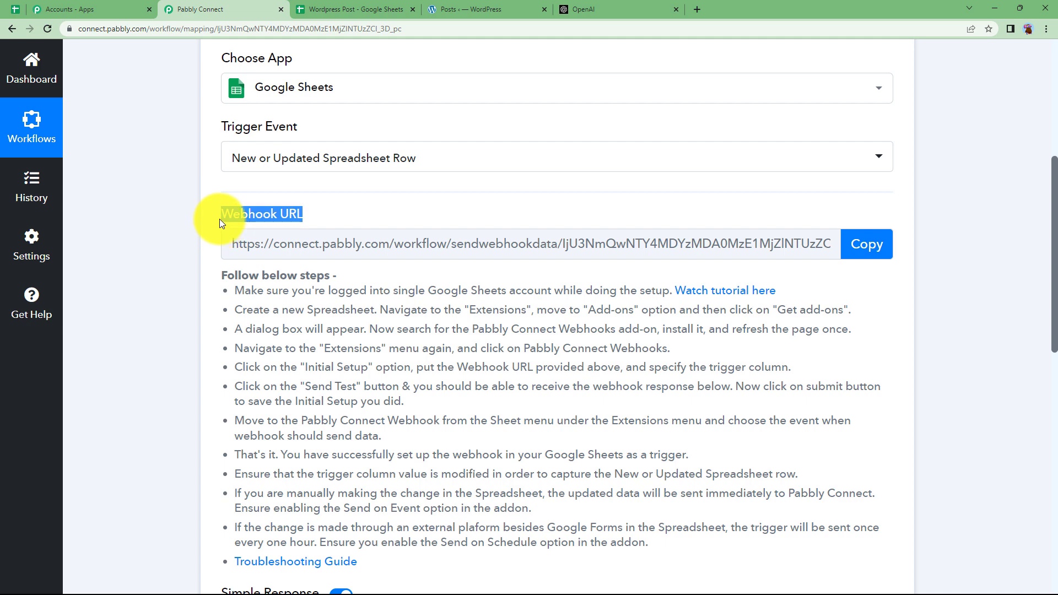
click(329, 212)
mouse_move(285, 62)
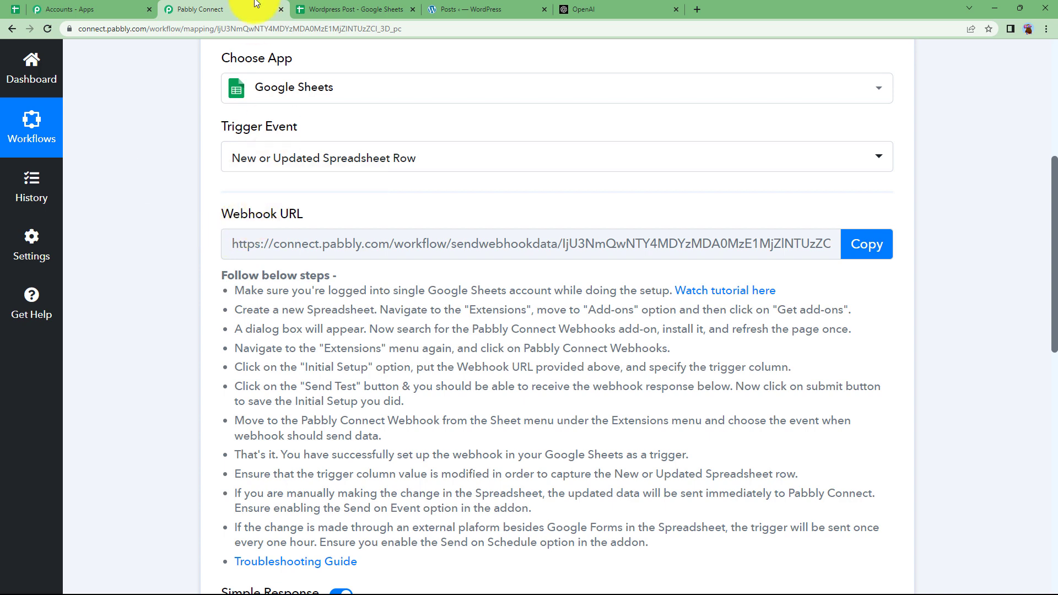
click(325, 9)
click(218, 9)
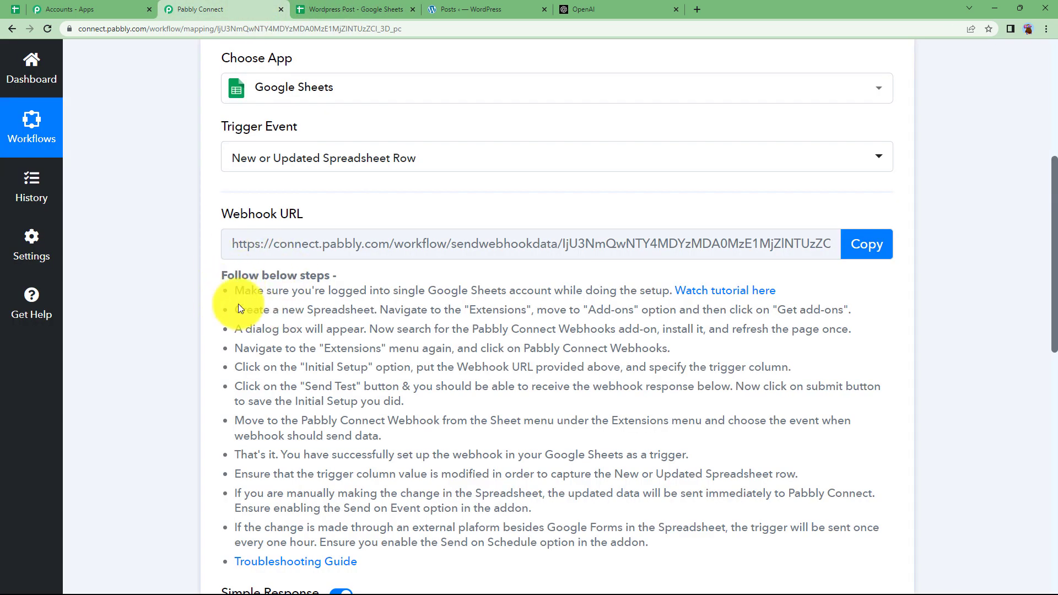
click(865, 244)
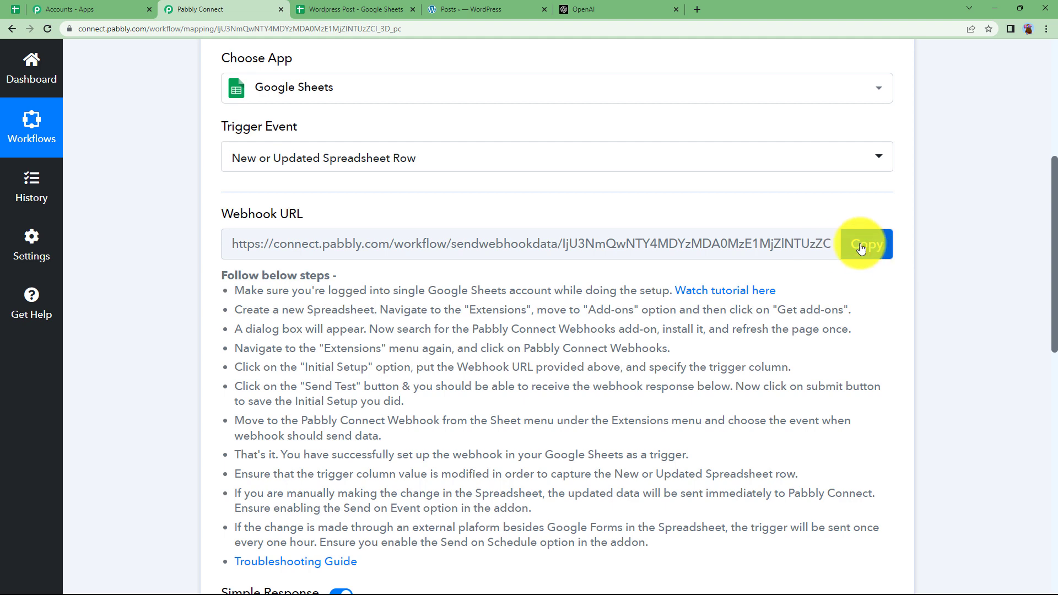
Step: Search 'pabbly' in the add-ons Marketplace, close it, and open the Pabbly Connect Webhooks menu
click(363, 7)
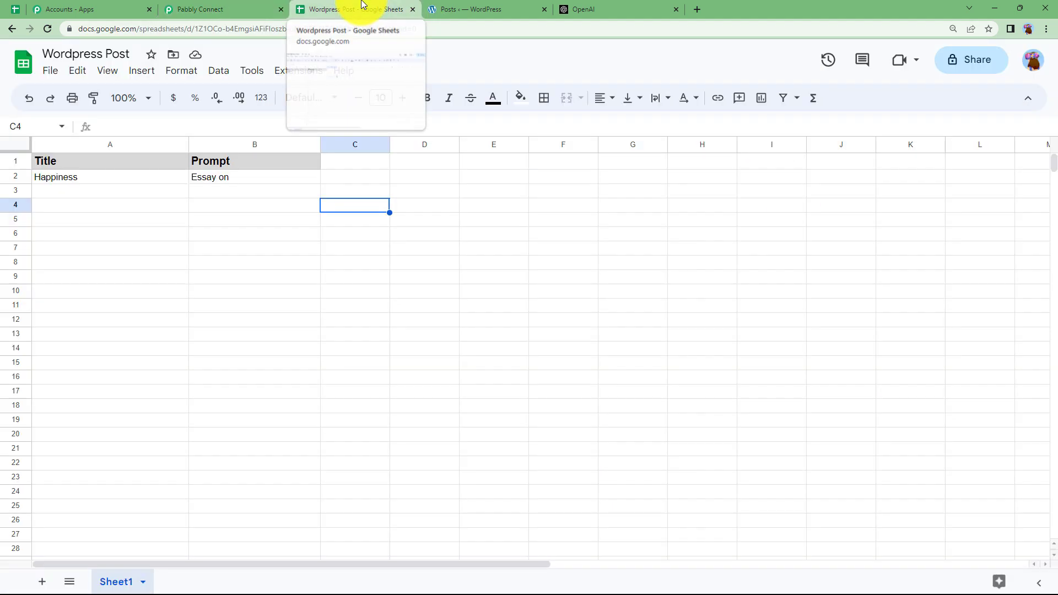
click(283, 72)
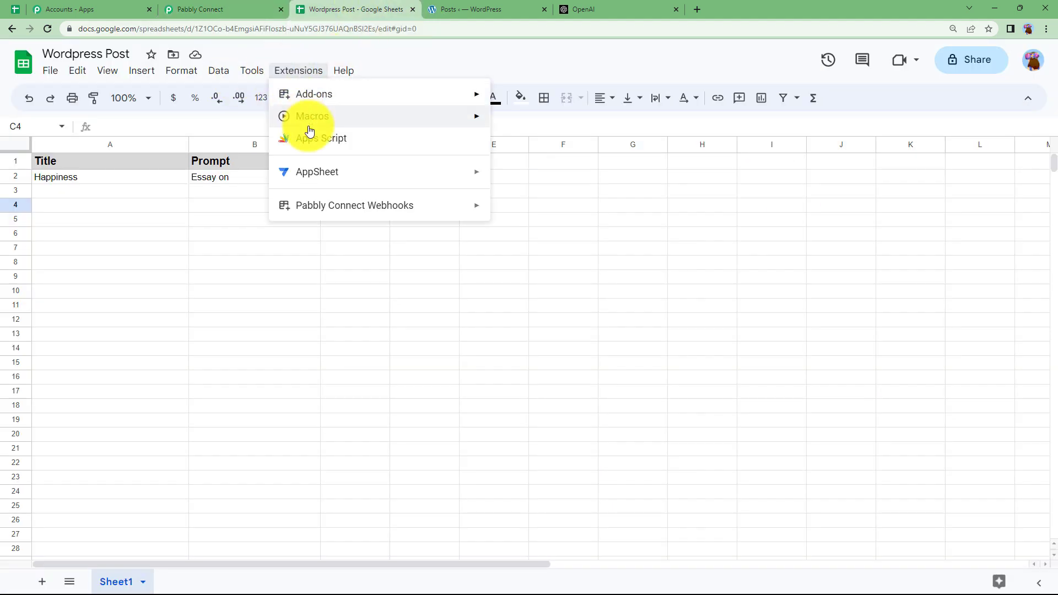
mouse_move(353, 101)
click(571, 99)
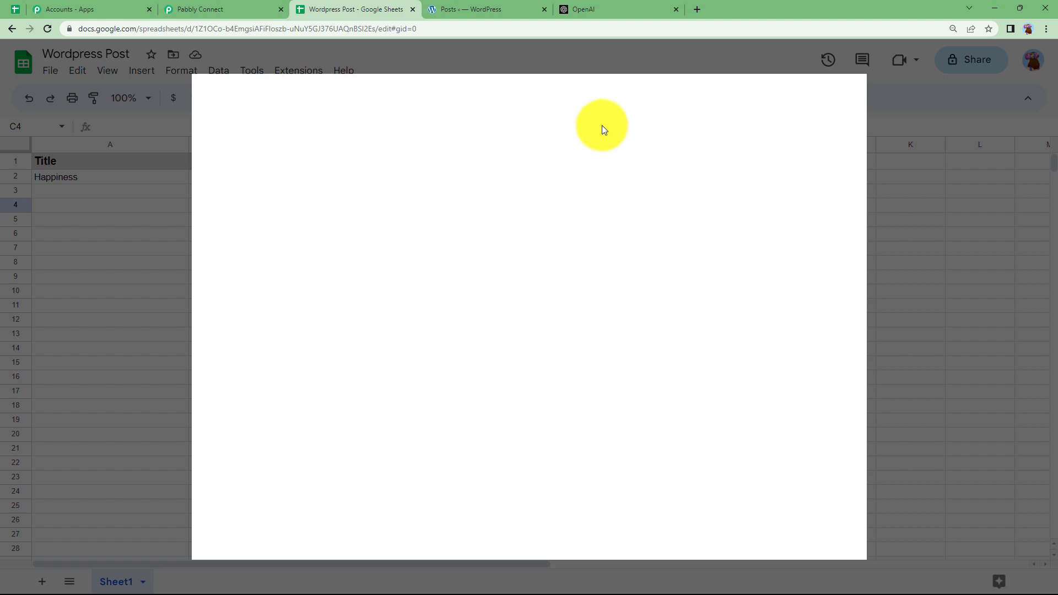
text(pabbly)
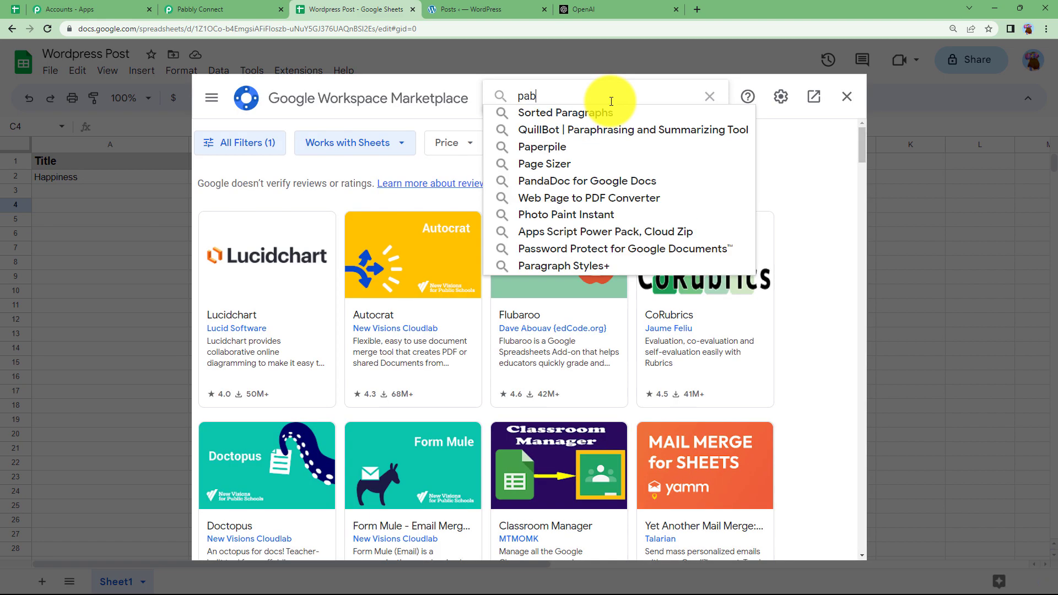
click(615, 110)
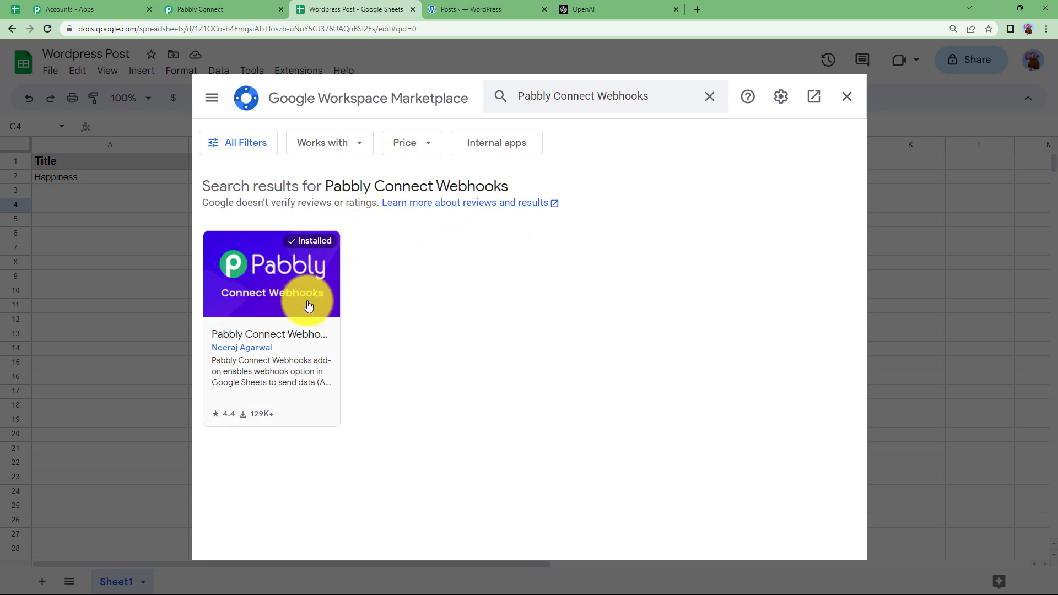
click(844, 98)
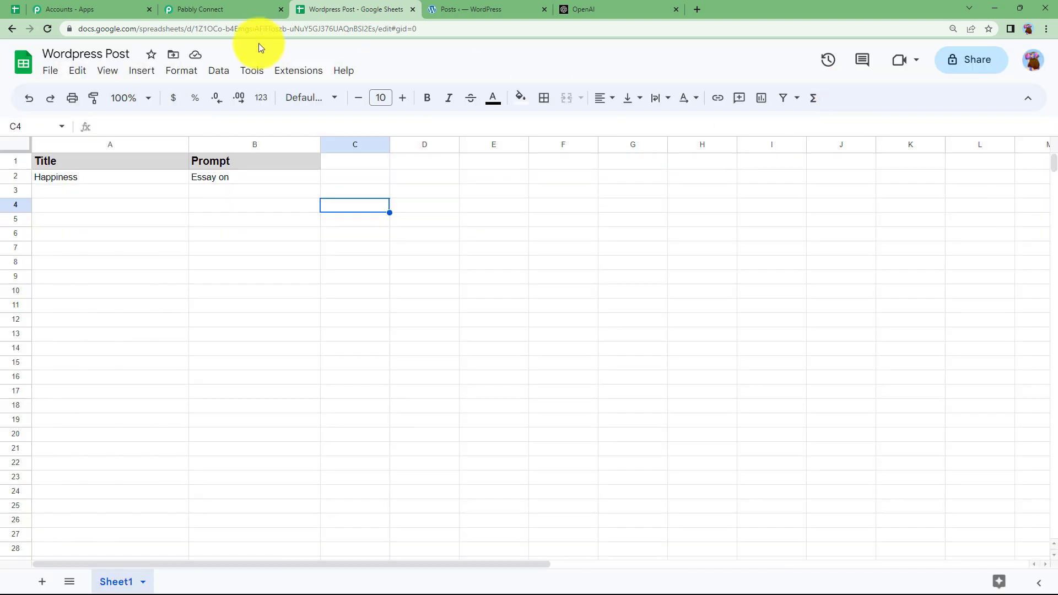
click(299, 65)
Step: In Initial Setup, paste the Pabbly webhook URL, set trigger column B, and submit
mouse_move(286, 205)
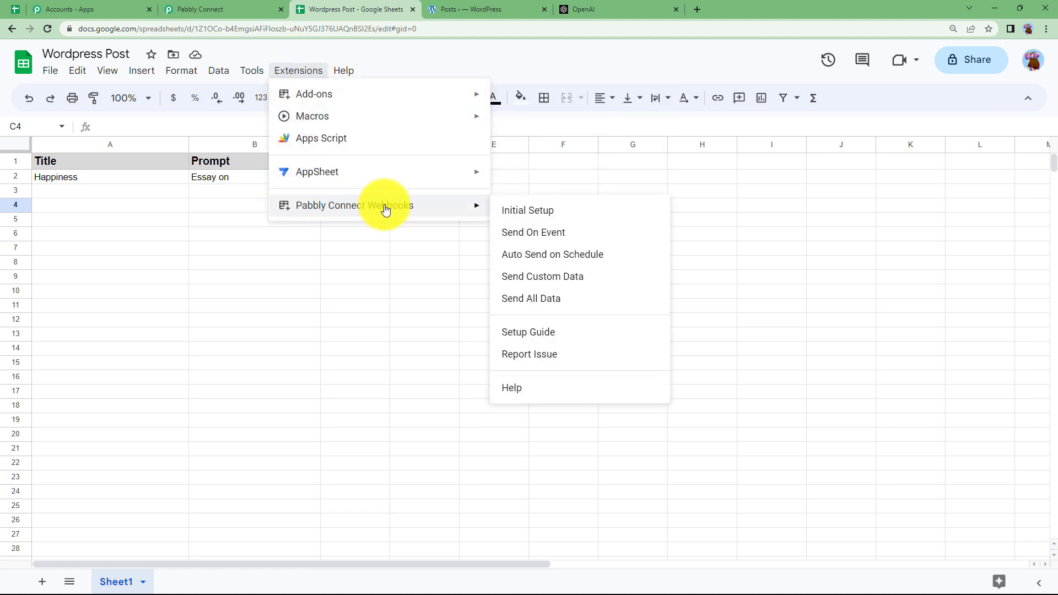
click(525, 211)
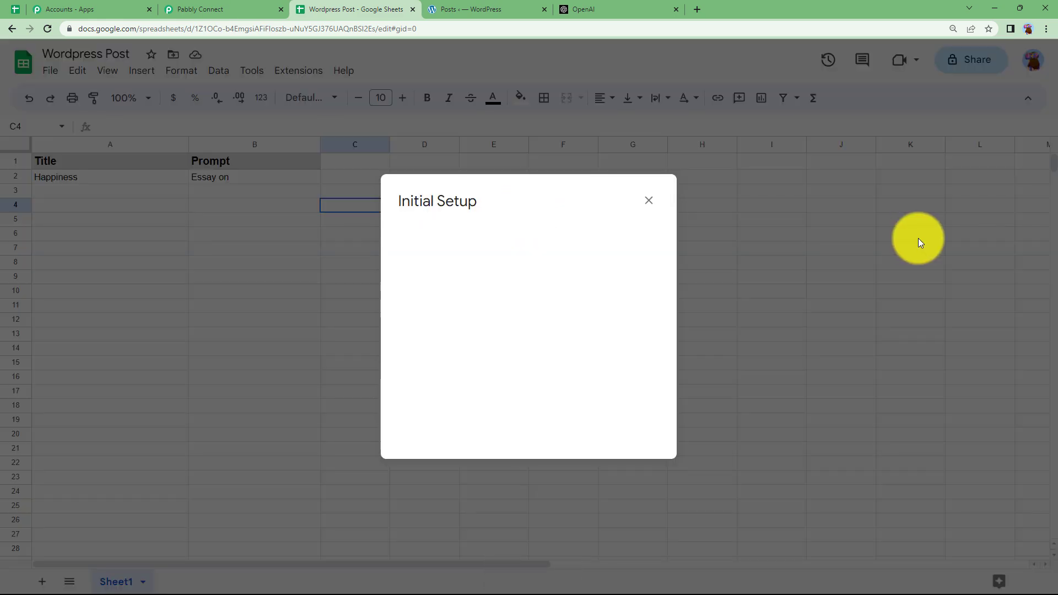
key(ctrl+shift+Tab)
click(881, 244)
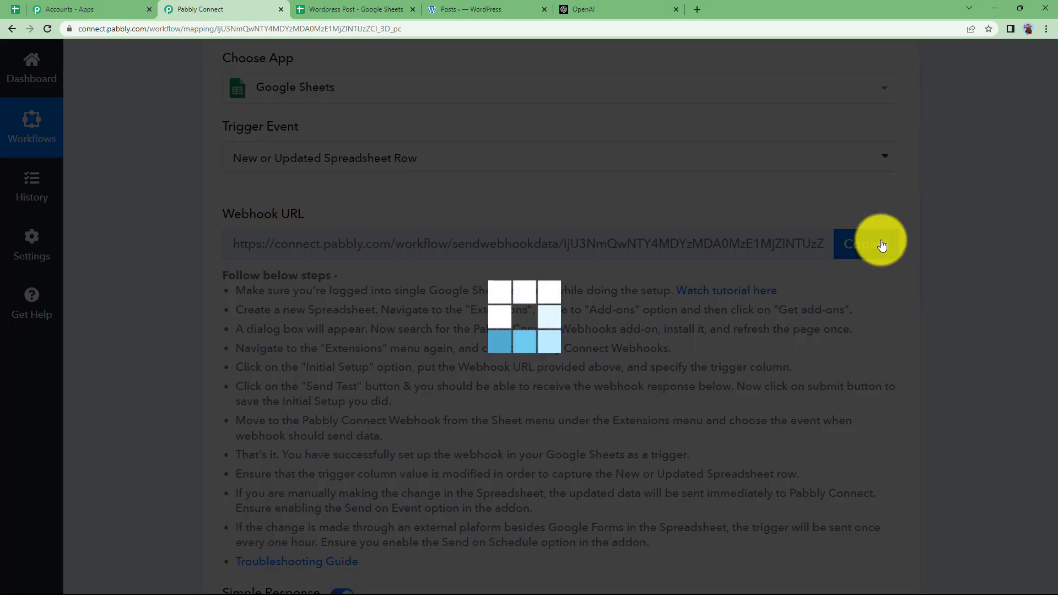
key(ctrl+Tab)
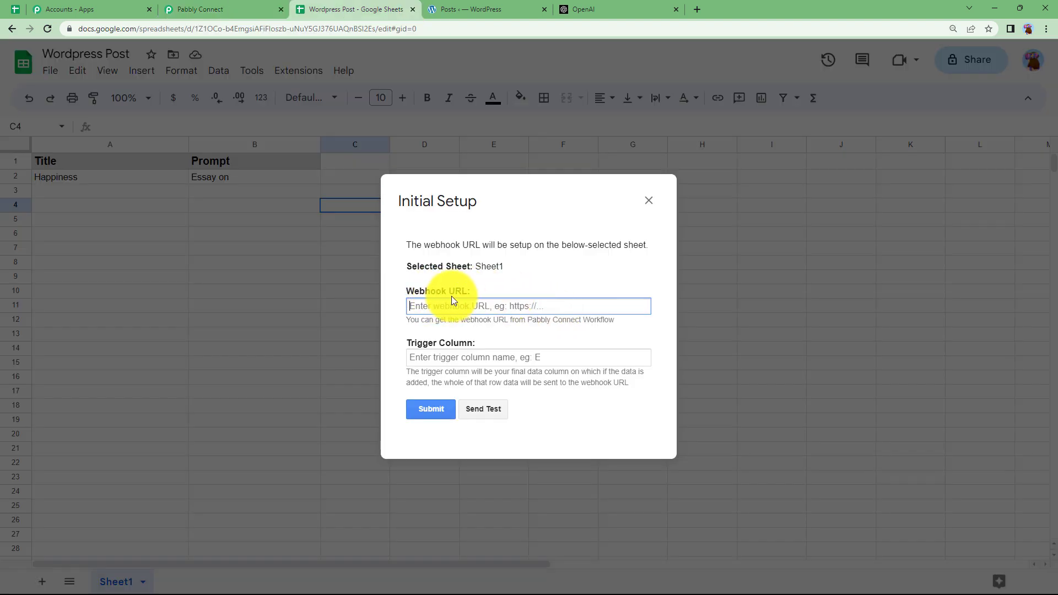
key(ctrl+v)
click(540, 357)
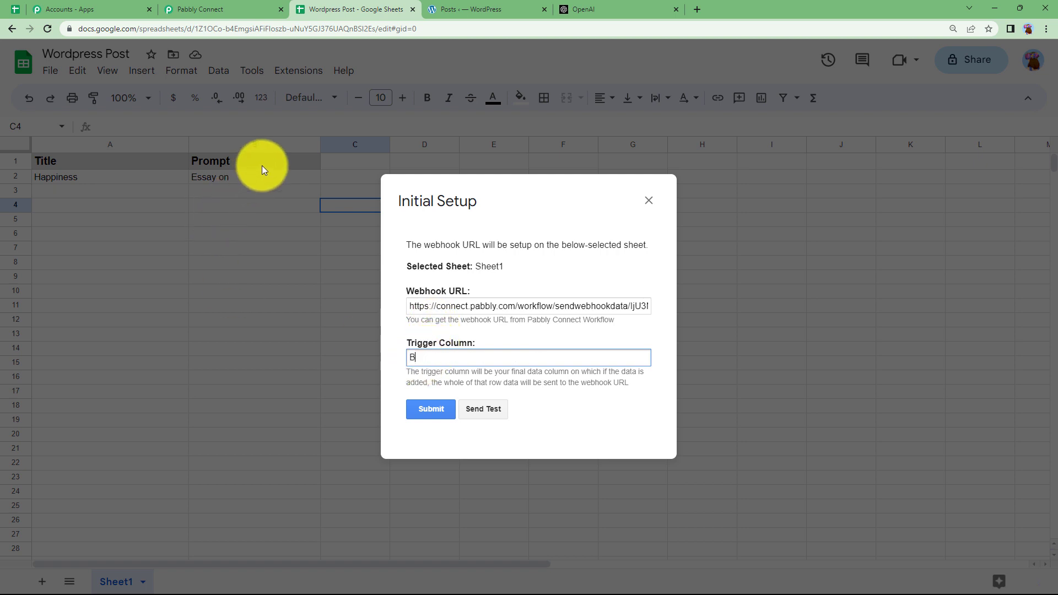
click(430, 409)
scroll(462, 356, down, 1)
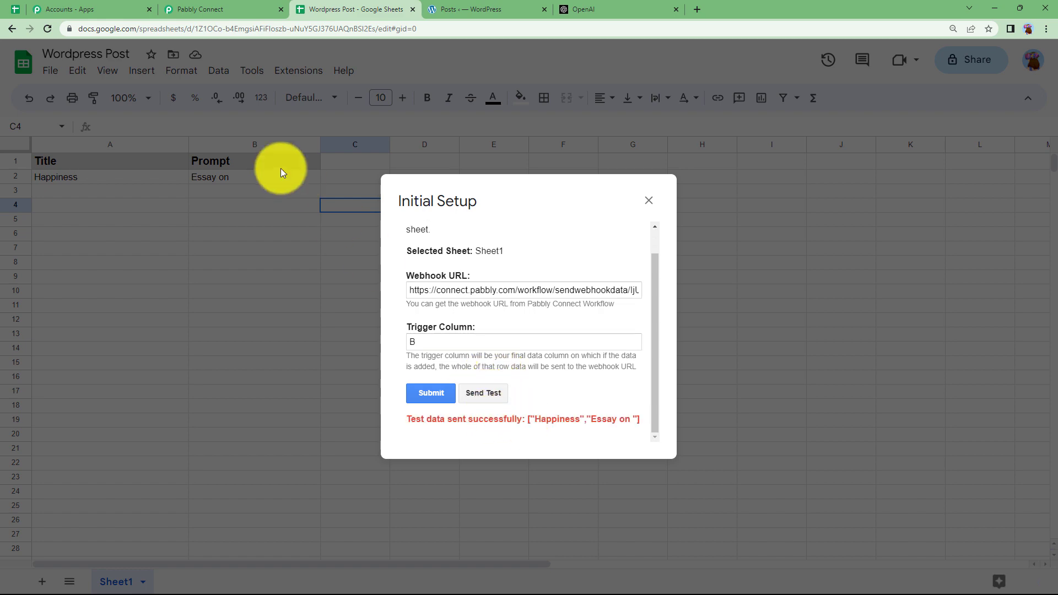
Step: Review the received fields: Title Happiness, SpreadsheetName Wordpress Post, Prompt Essay on
click(215, 3)
scroll(186, 417, down, 5)
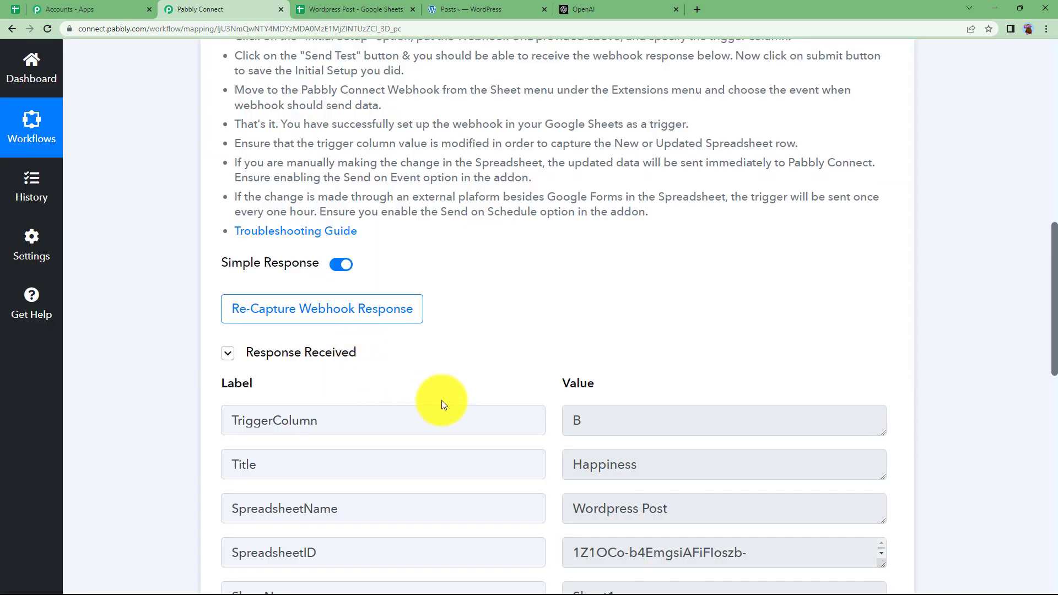
scroll(458, 398, down, 3)
double_click(696, 303)
triple_click(735, 340)
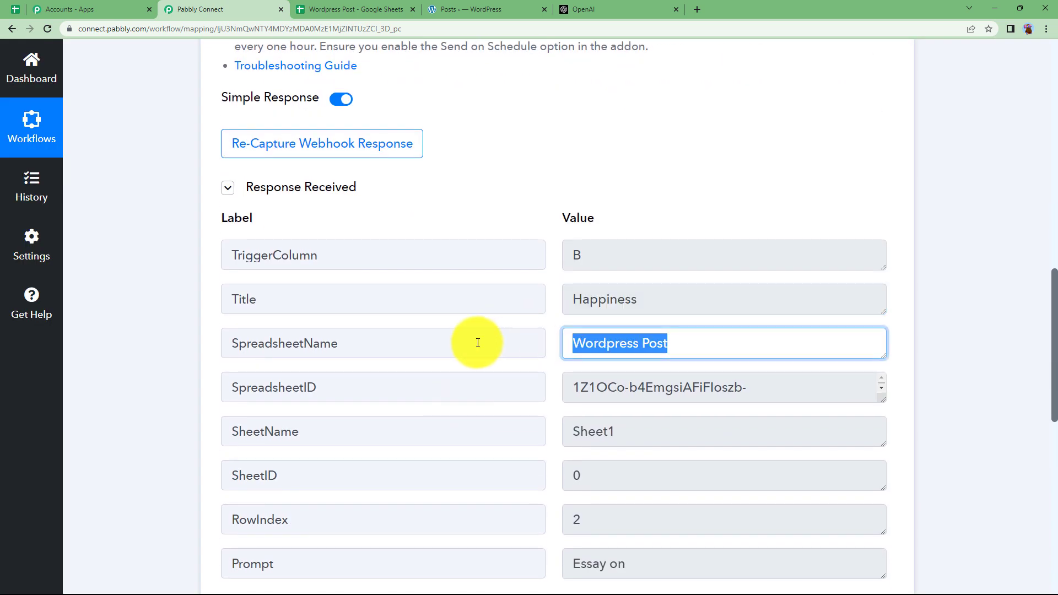
scroll(206, 354, down, 4)
drag(633, 218, 543, 238)
drag(661, 330, 472, 354)
scroll(153, 385, up, 2)
scroll(154, 384, up, 15)
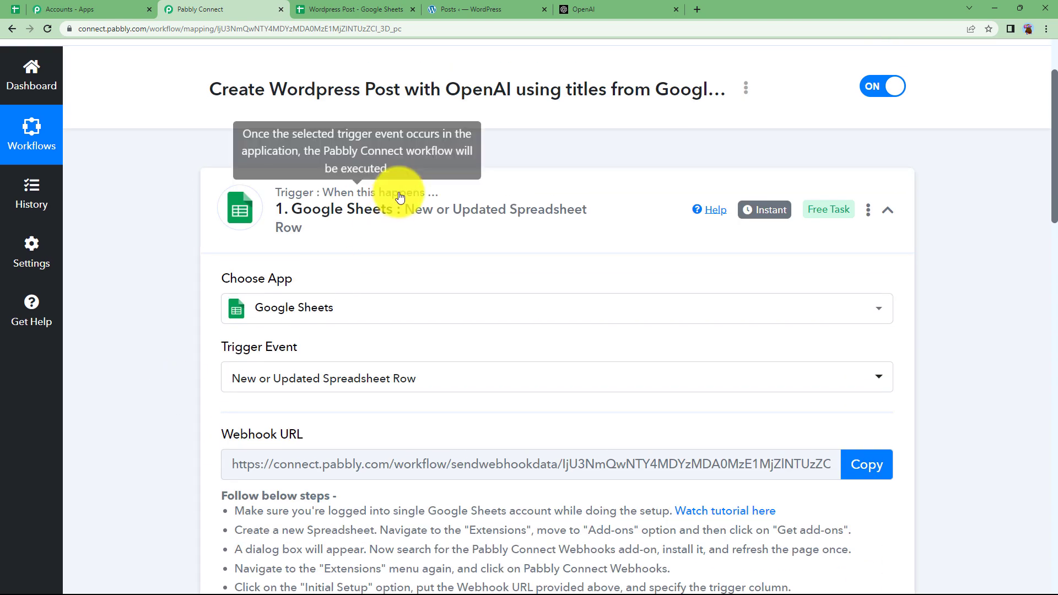
Step: Set the action step to OpenAI with the Generate Content event
click(400, 197)
click(338, 330)
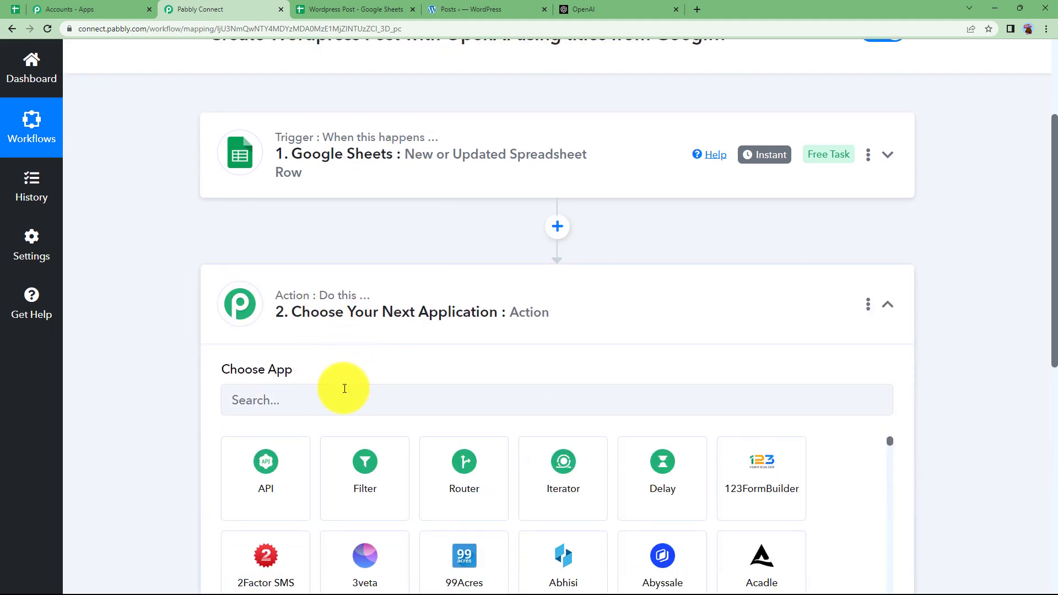
click(344, 389)
text(Open )
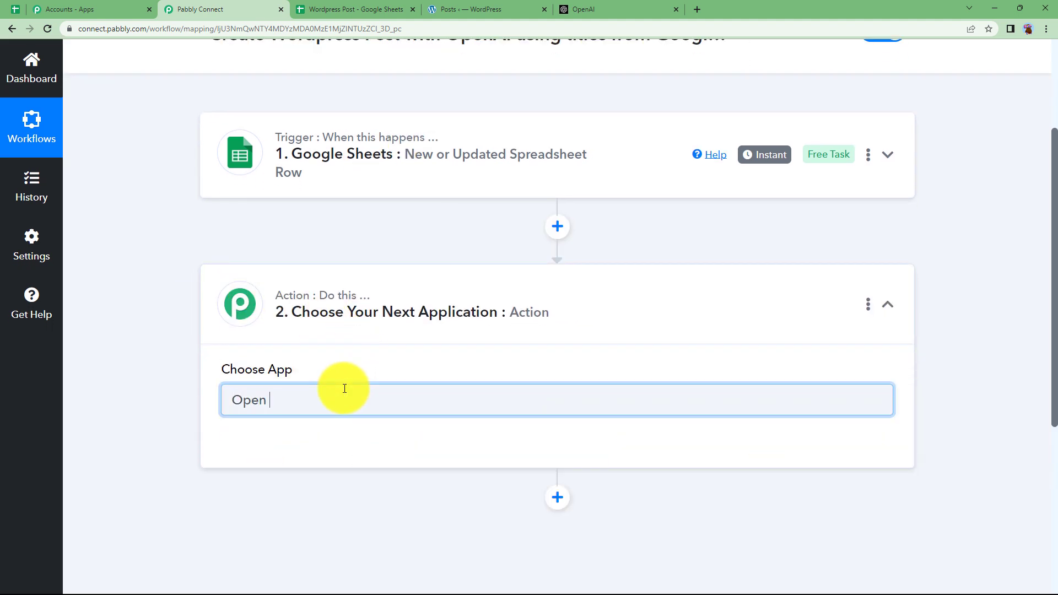
text(A)
click(295, 447)
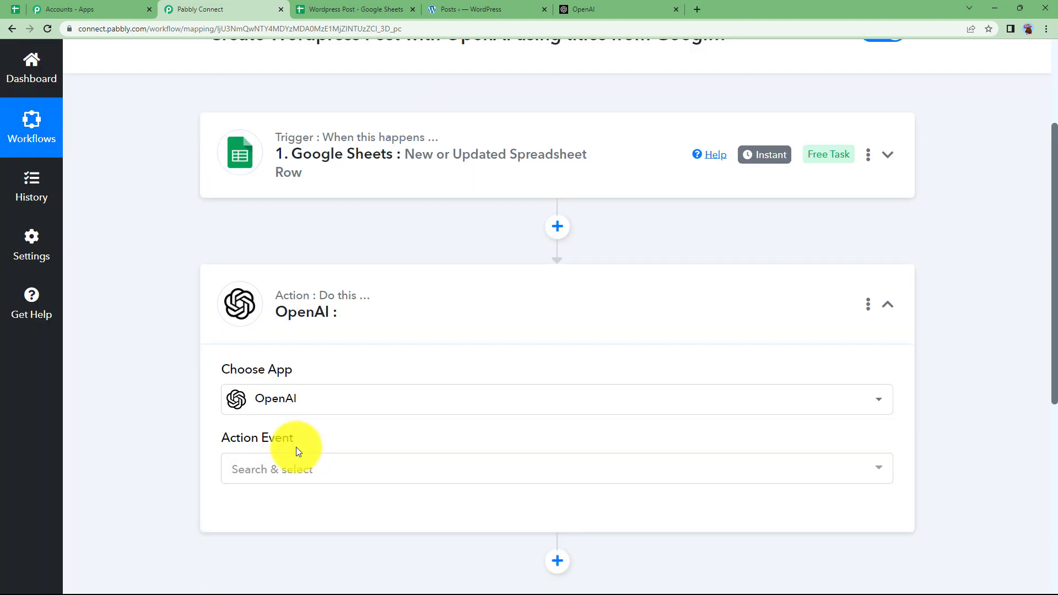
click(279, 471)
click(341, 343)
click(225, 466)
scroll(204, 435, down, 3)
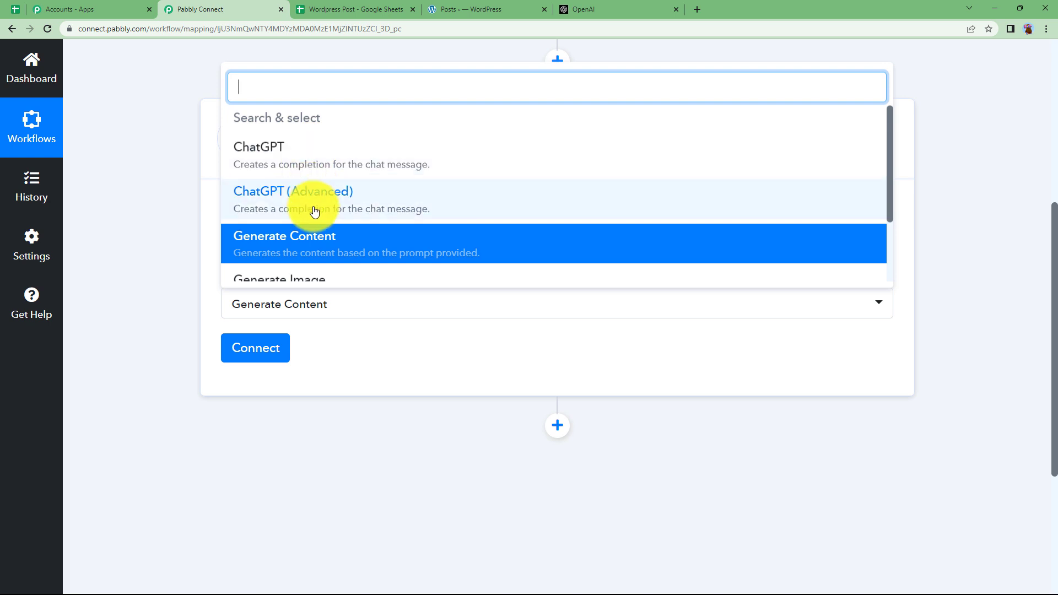
scroll(314, 210, down, 2)
scroll(206, 285, down, 2)
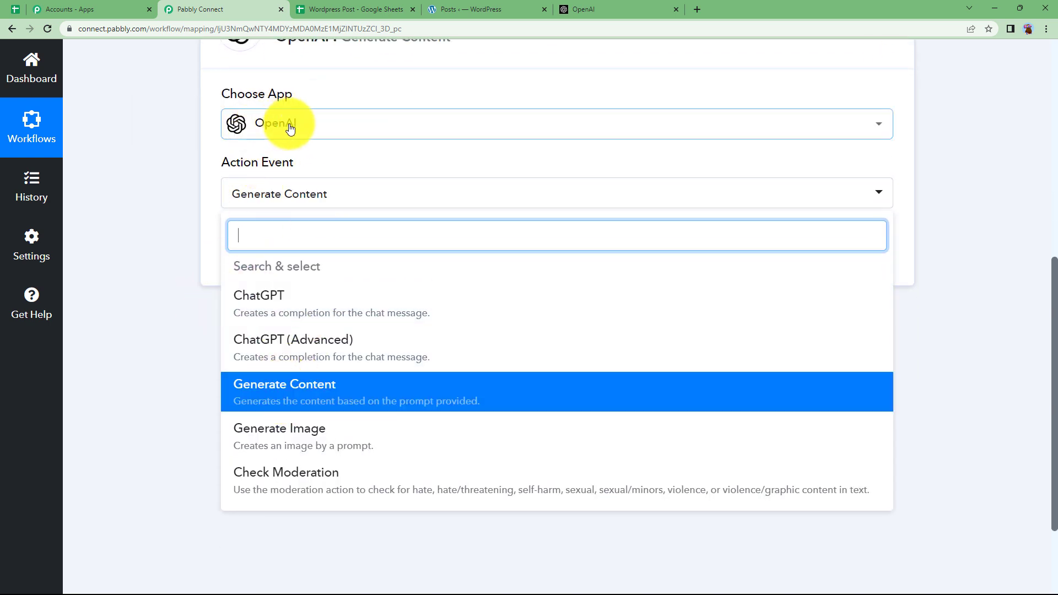
click(343, 401)
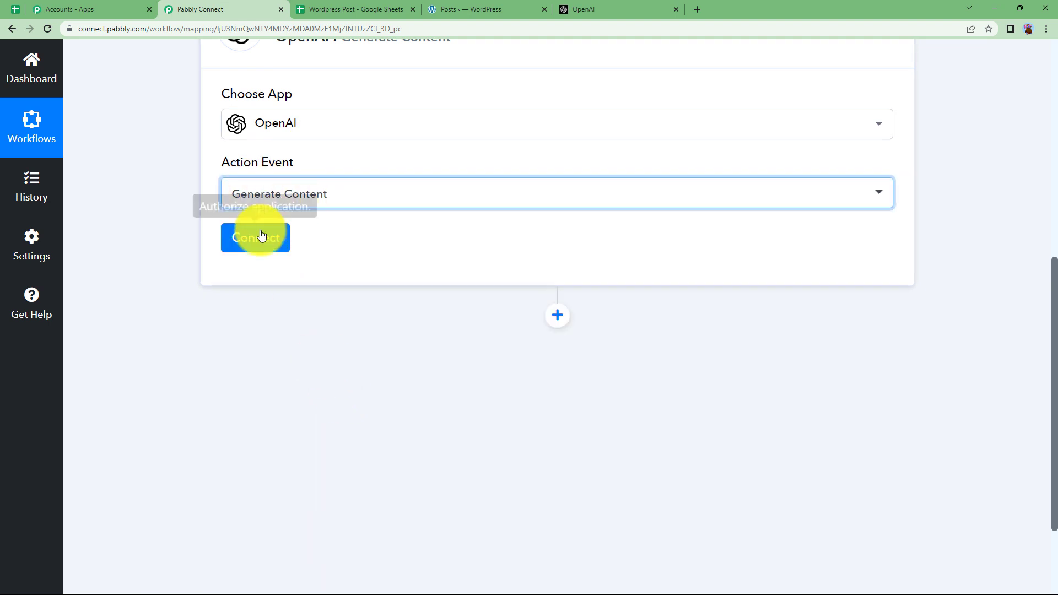
Step: Start adding a new OpenAI account connection for the action
click(258, 236)
click(537, 203)
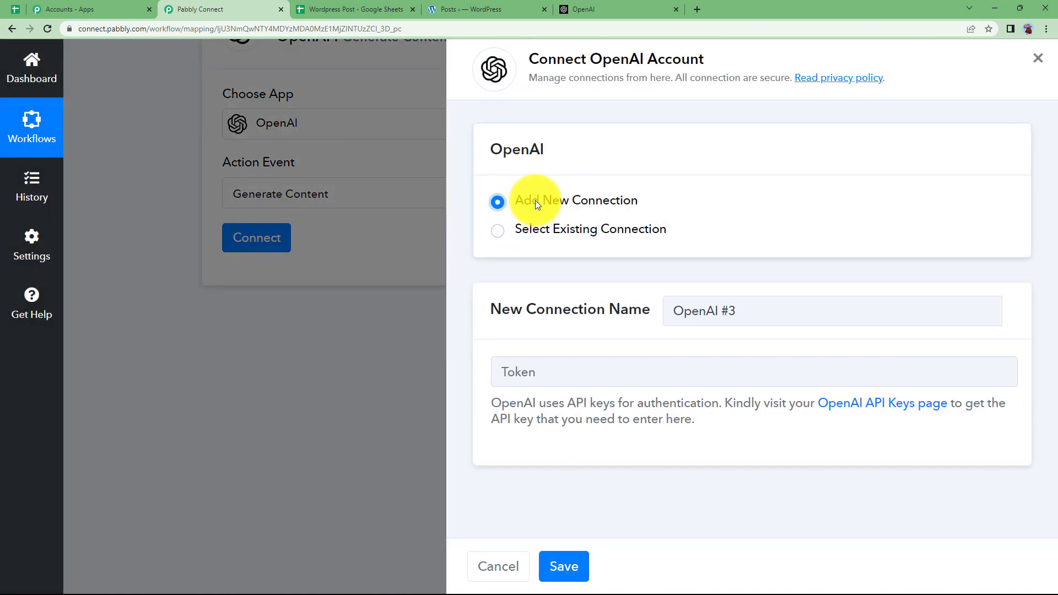
click(567, 371)
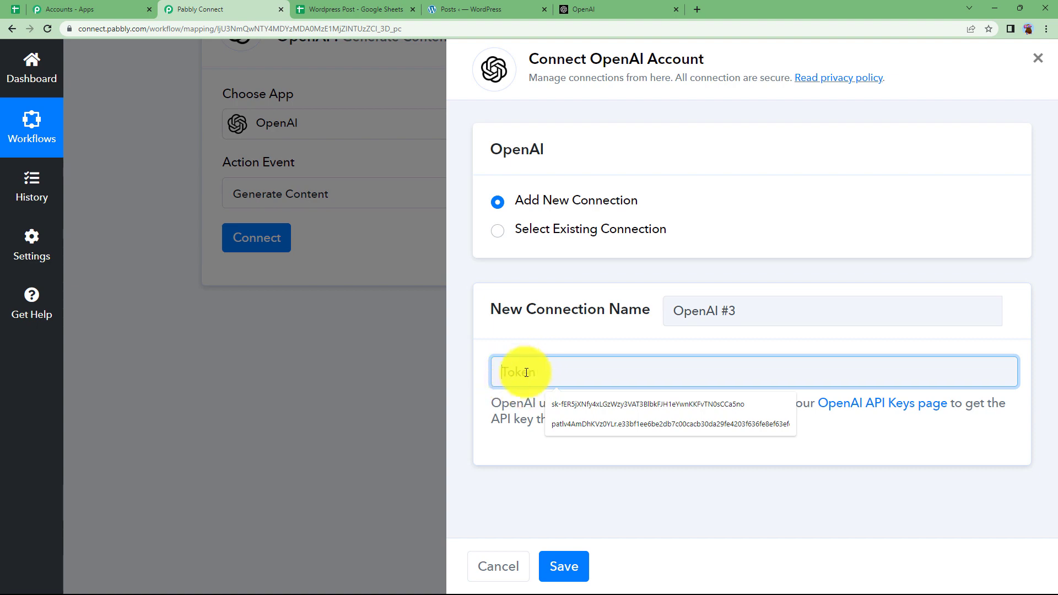
click(354, 382)
click(270, 242)
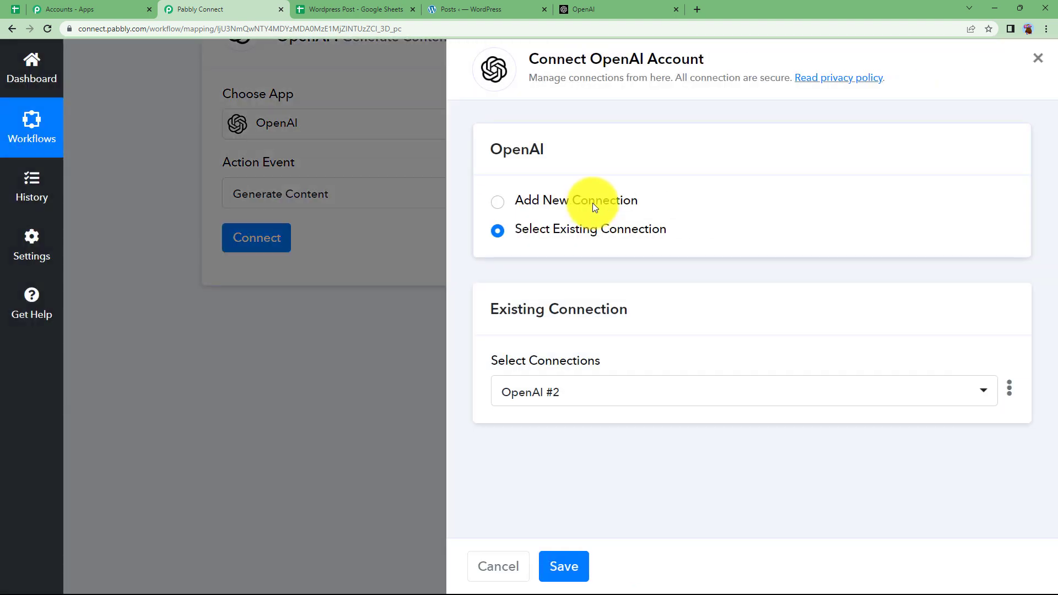
click(592, 203)
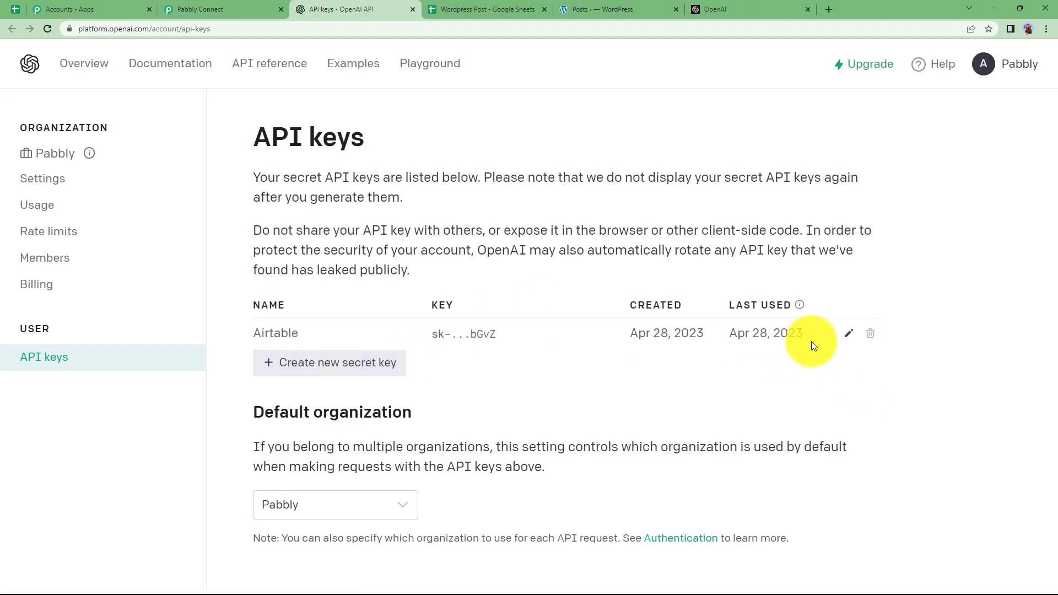
Step: Create an OpenAI secret key named 'Wordpress Post', copy it, and focus Pabbly's Token field
click(371, 364)
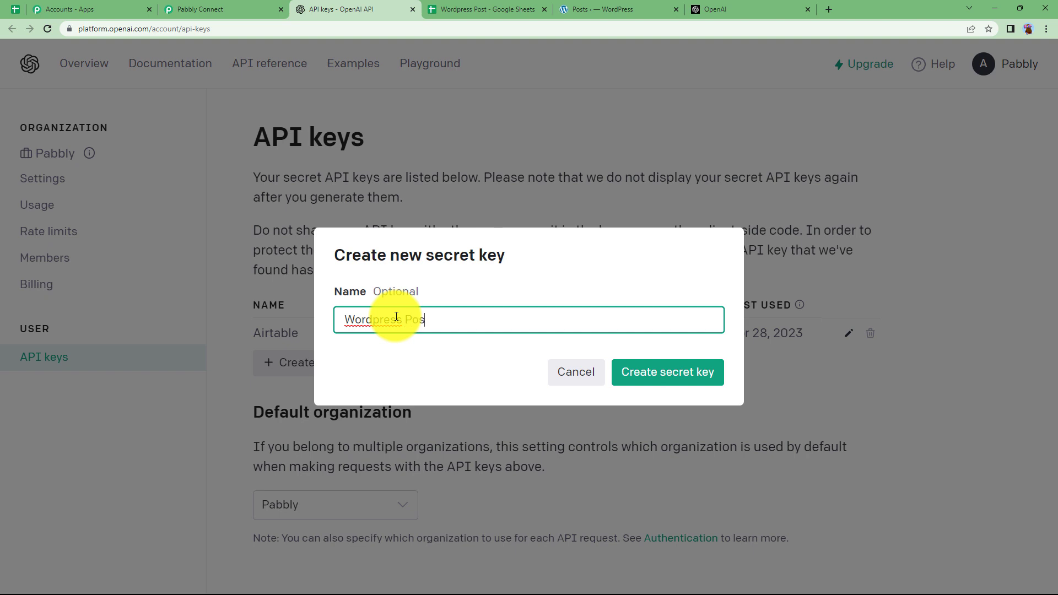
click(686, 381)
click(708, 345)
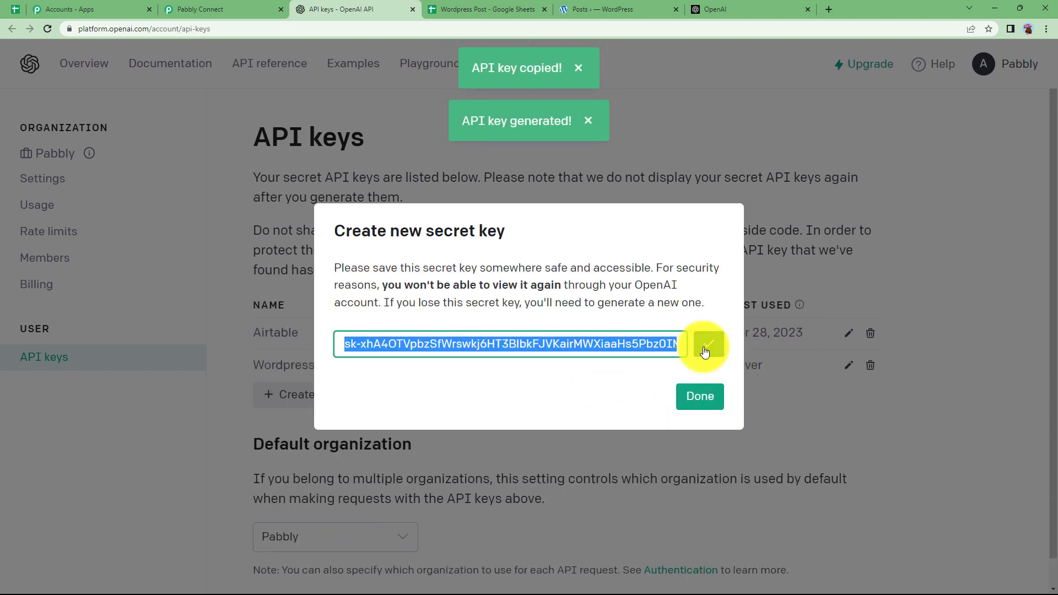
click(239, 9)
click(521, 371)
Step: Paste the OpenAI API key into the token field and save the new OpenAI connection
key(ctrl+v)
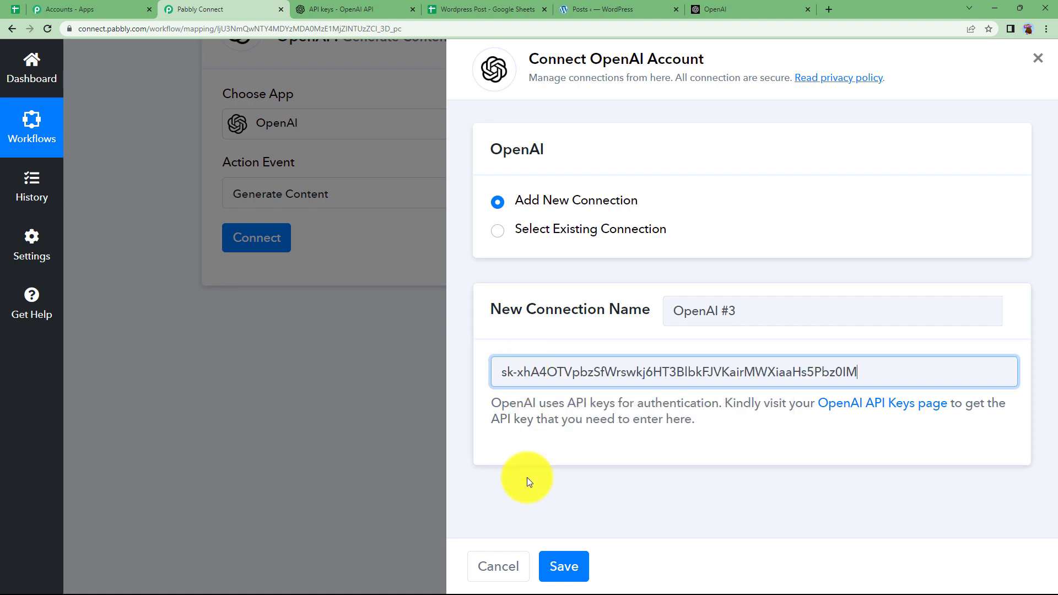
click(564, 563)
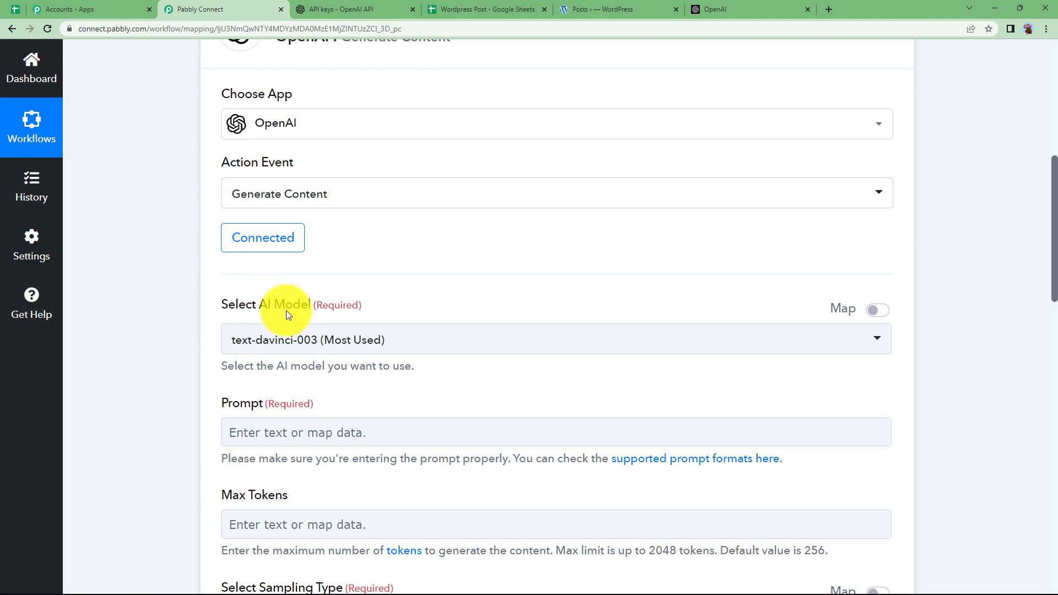
scroll(220, 479, down, 6)
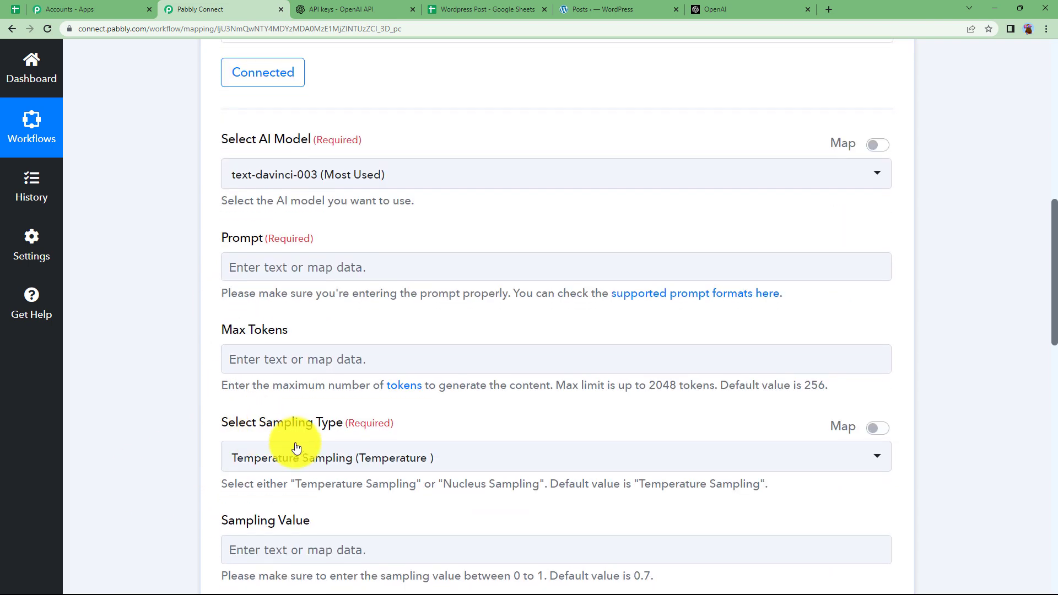
scroll(220, 490, down, 3)
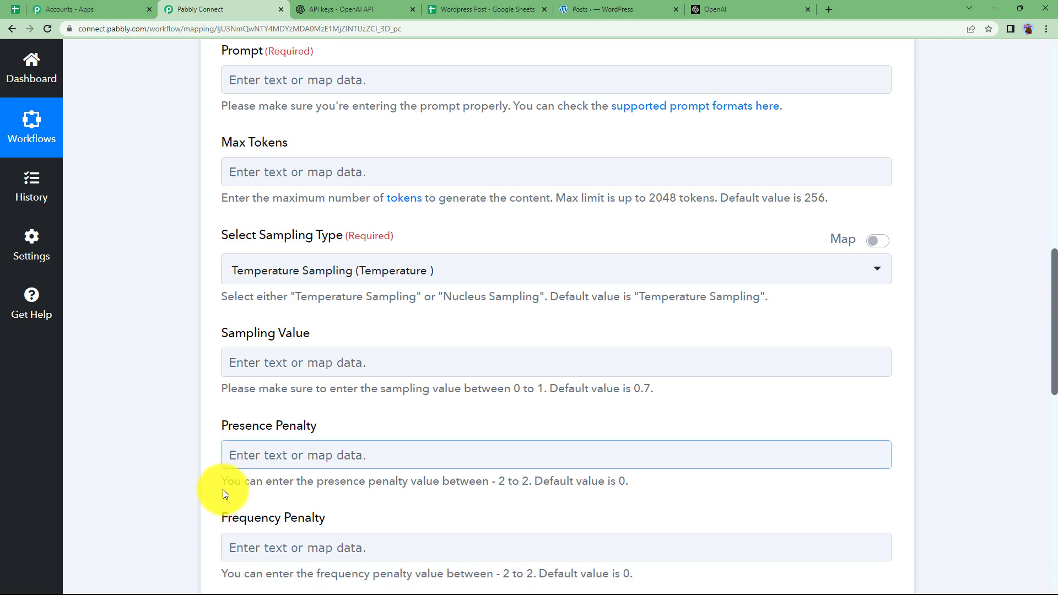
scroll(219, 488, down, 6)
scroll(219, 488, up, 12)
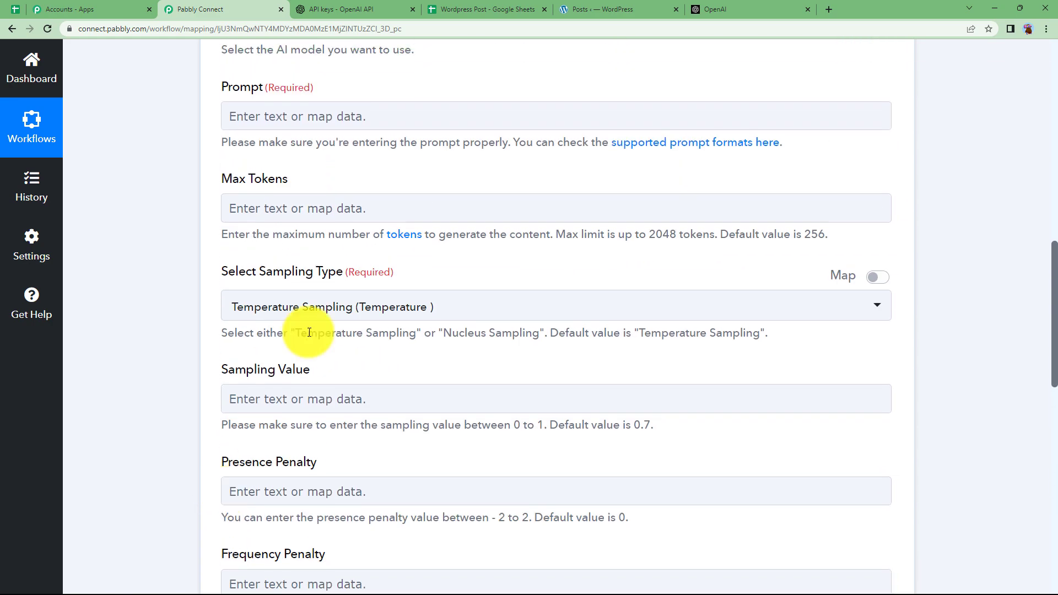
Step: Dismiss the new secret key dialog on OpenAI's API keys page and open the Playground
click(367, 5)
click(726, 218)
click(723, 181)
click(417, 73)
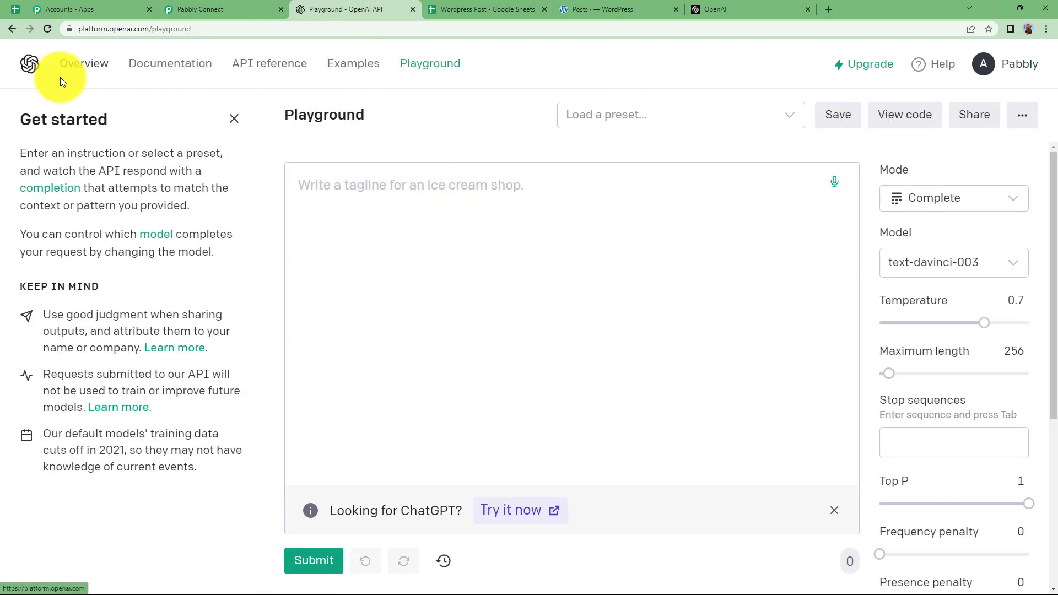
Step: Review the Playground defaults: text-davinci-003, Temperature 0.7, Maximum length 256 and the penalties
click(427, 200)
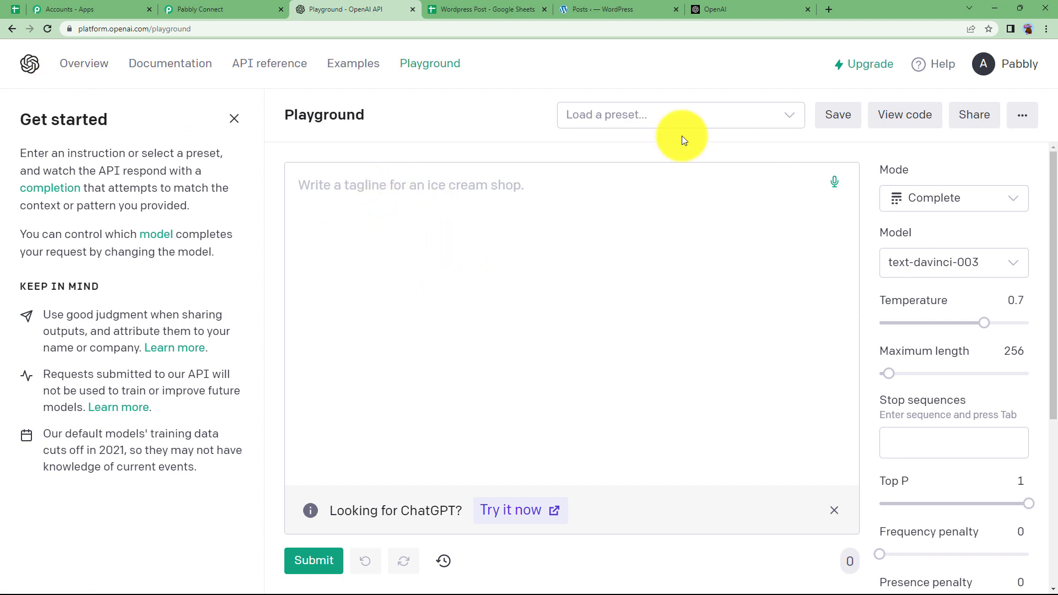
scroll(973, 296, down, 1)
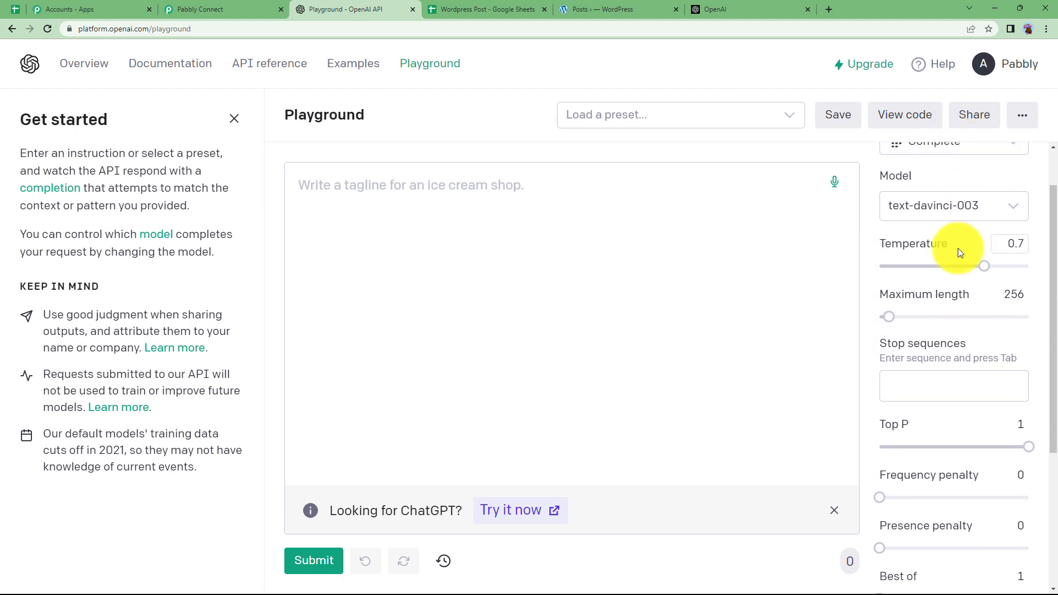
scroll(957, 247, down, 4)
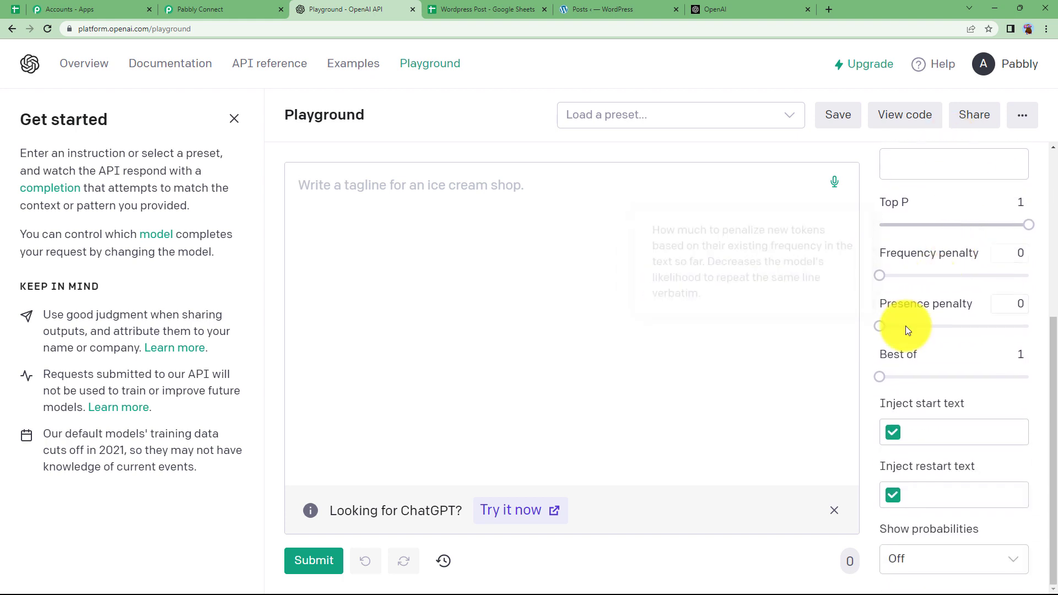
scroll(936, 369, up, 5)
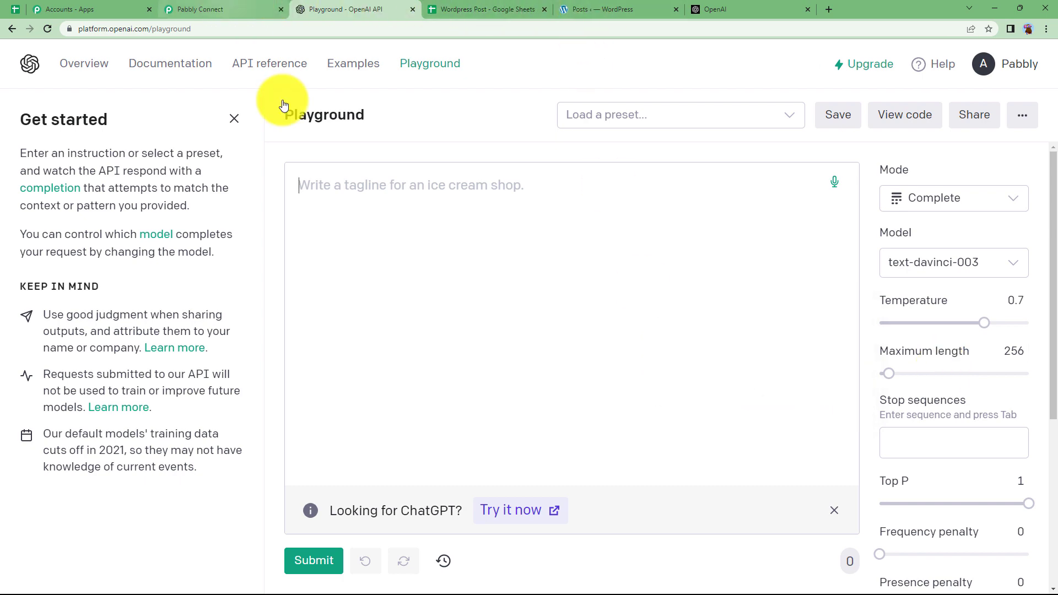
Step: Back in Pabbly Connect, keep text-davinci-003 as the OpenAI action's AI model
click(221, 9)
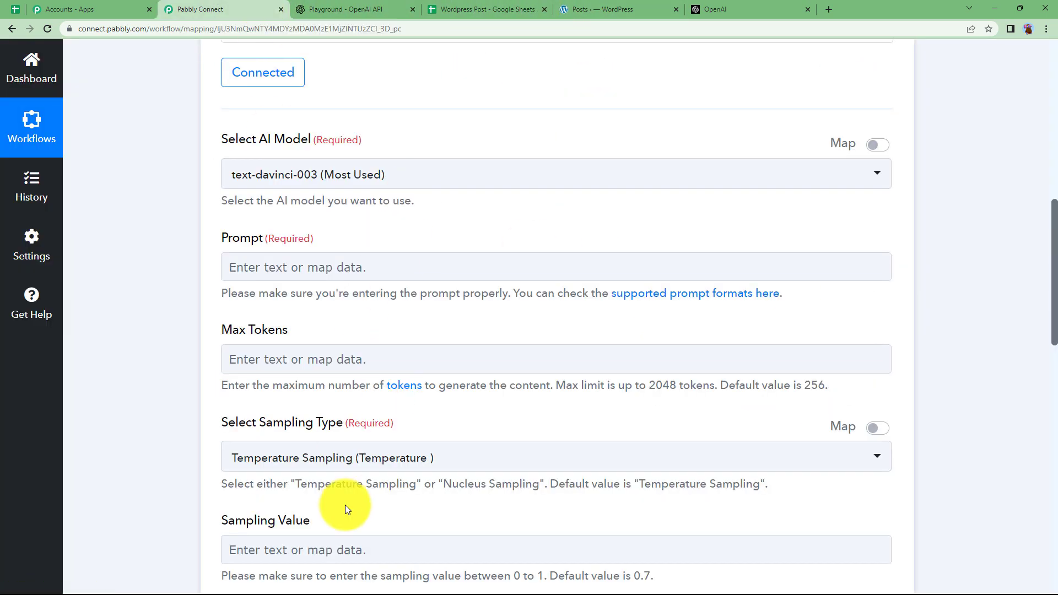
scroll(318, 375, up, 4)
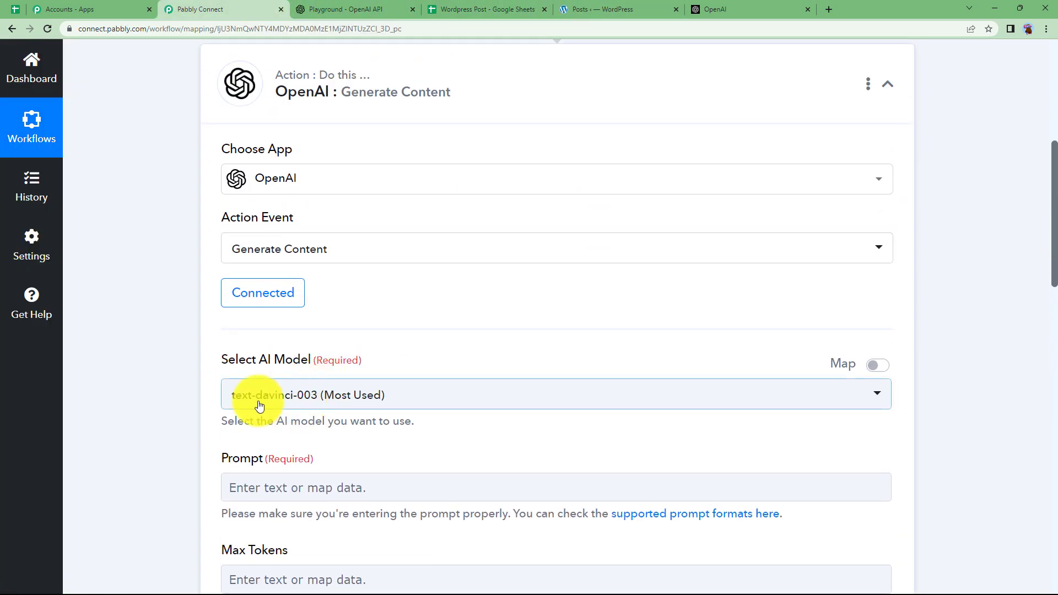
scroll(244, 344, down, 2)
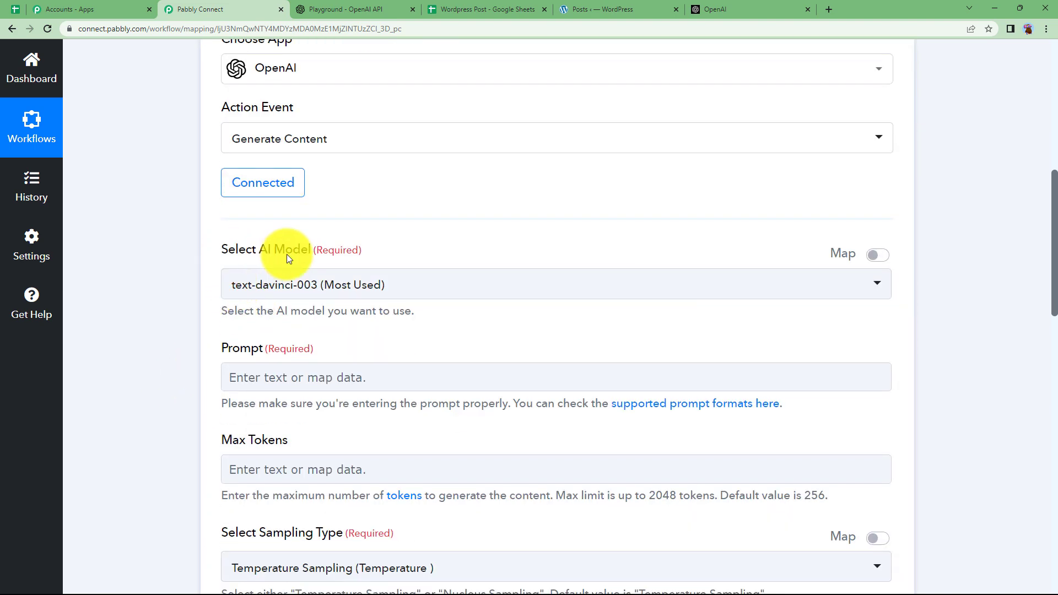
click(331, 295)
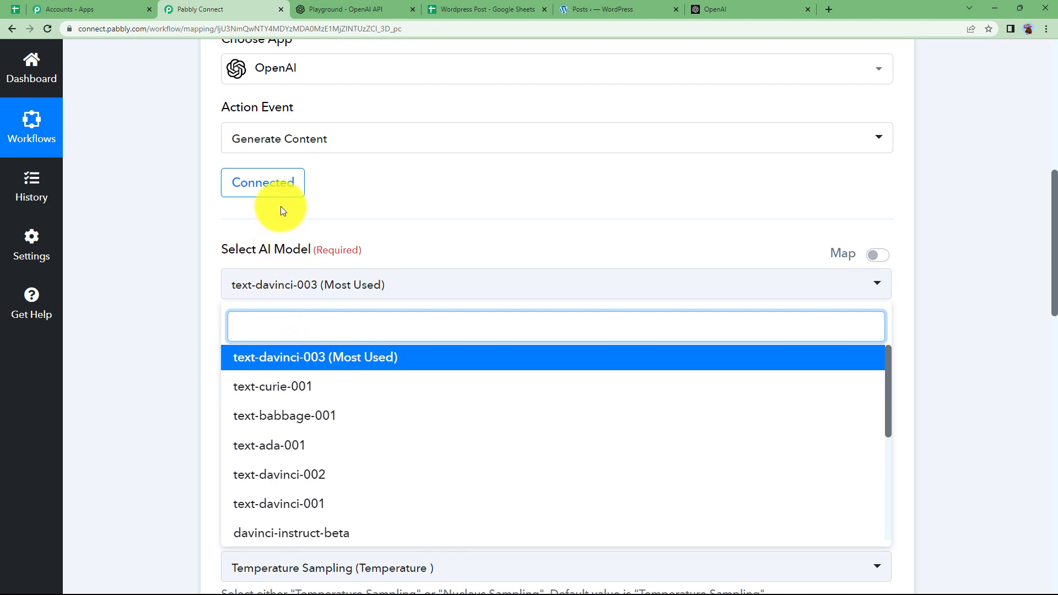
click(316, 366)
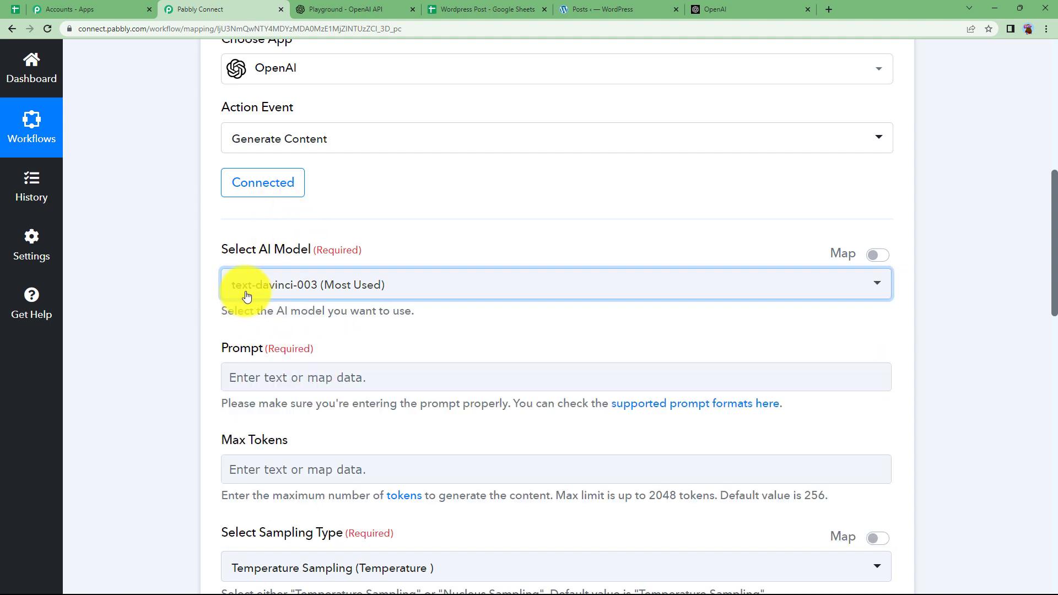
click(315, 299)
click(347, 362)
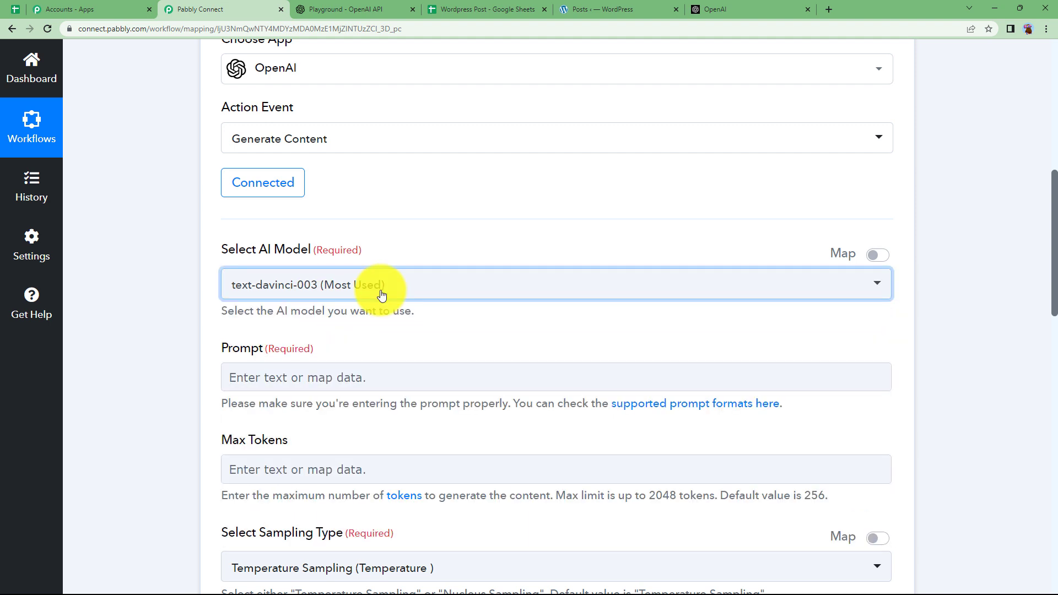
Step: Map the sheet's Prompt 'Essay on' followed by Title 'Happiness' into the OpenAI Prompt
click(345, 370)
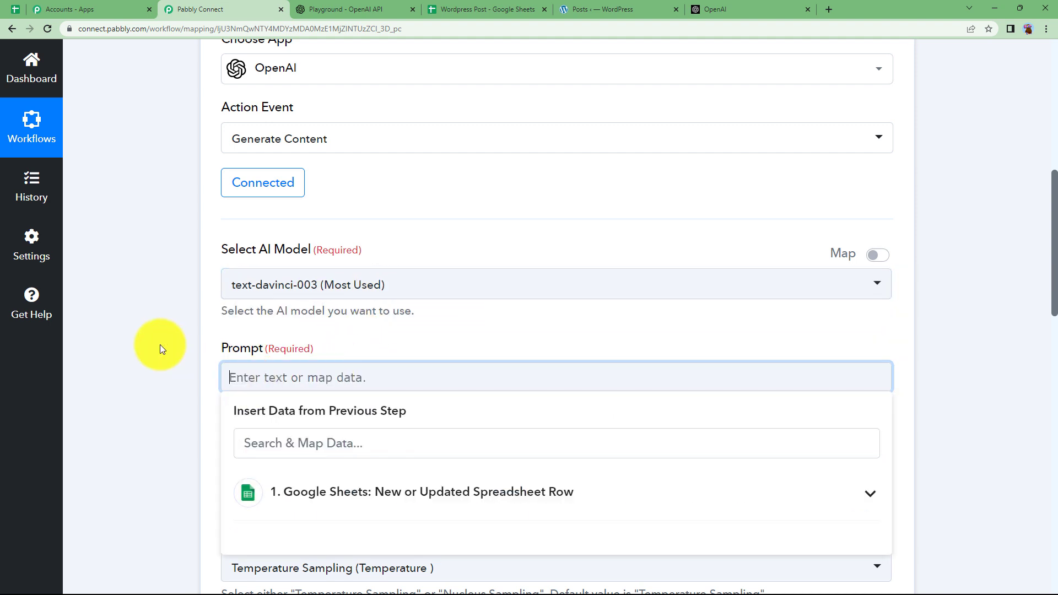
scroll(209, 309, down, 2)
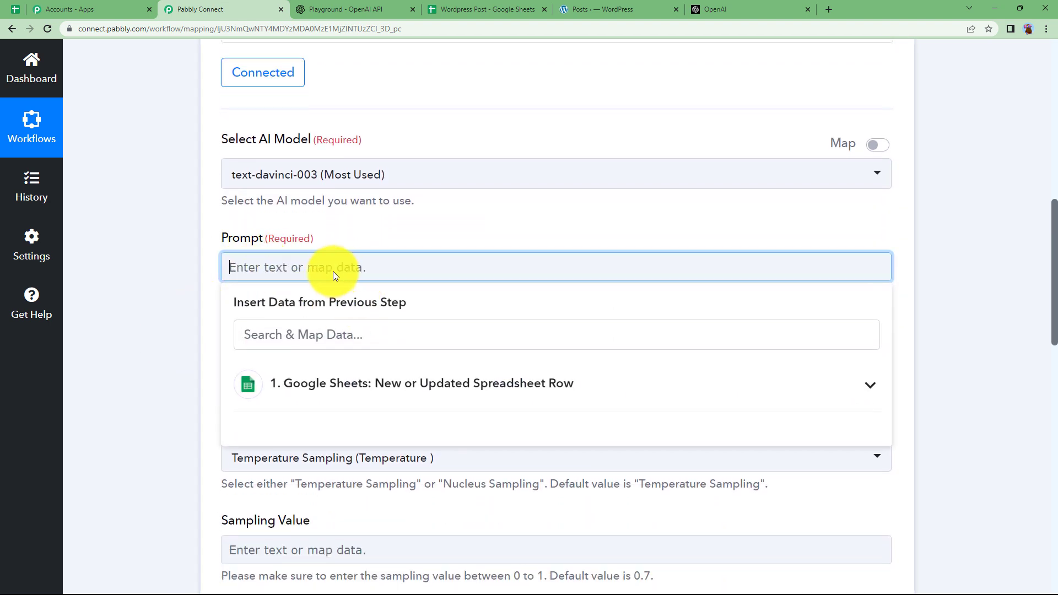
click(319, 382)
scroll(184, 391, down, 2)
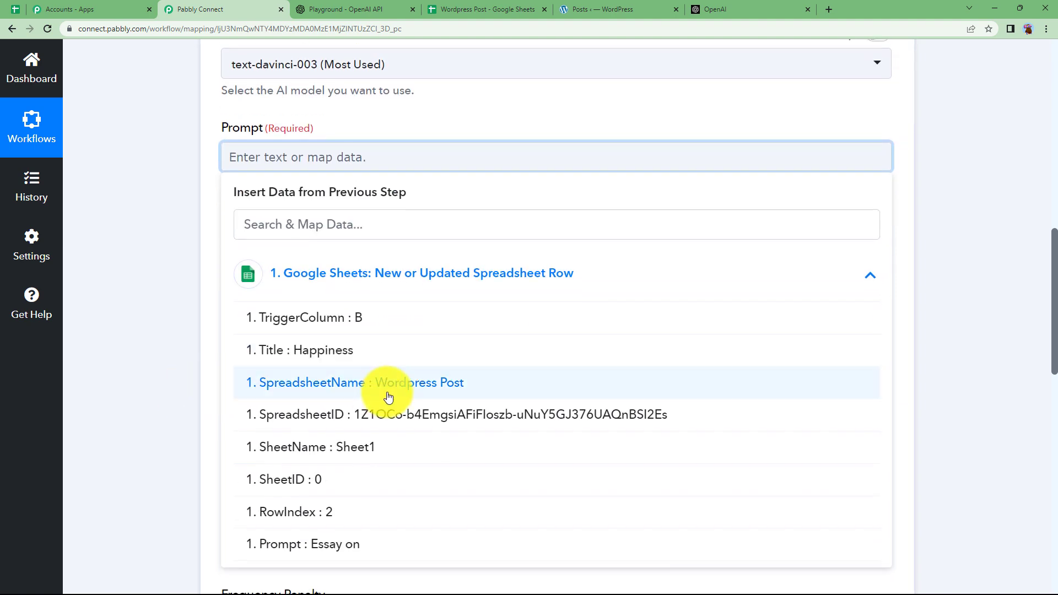
click(354, 542)
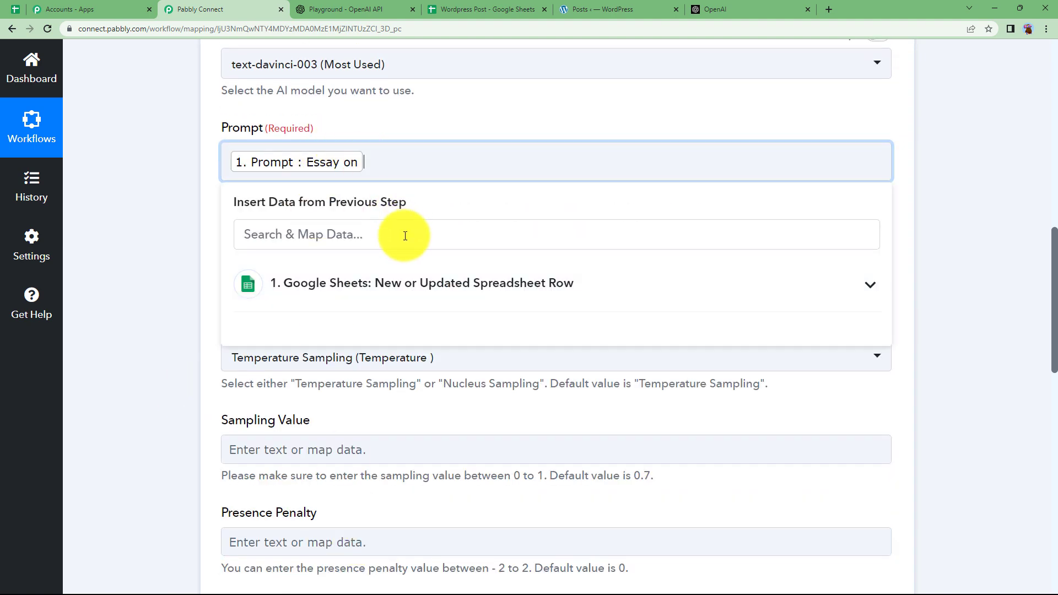
click(378, 280)
click(378, 366)
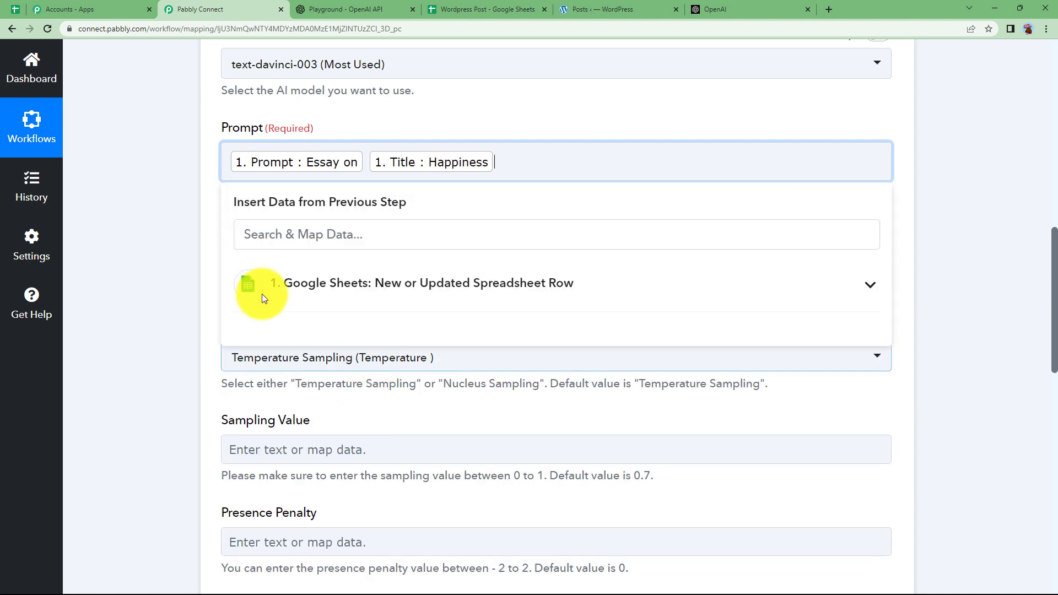
click(135, 243)
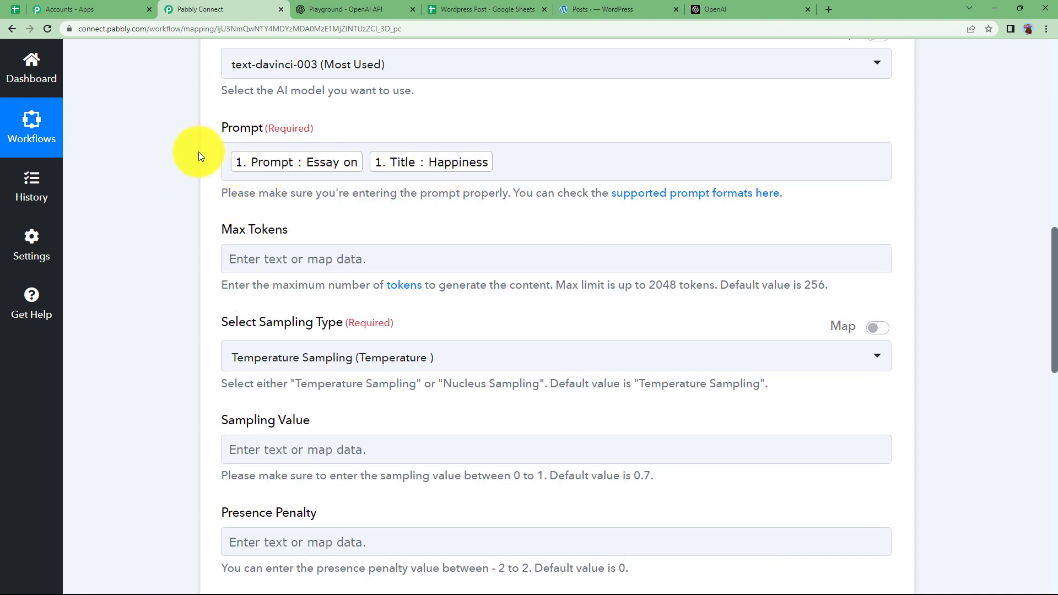
scroll(199, 151, up, 1)
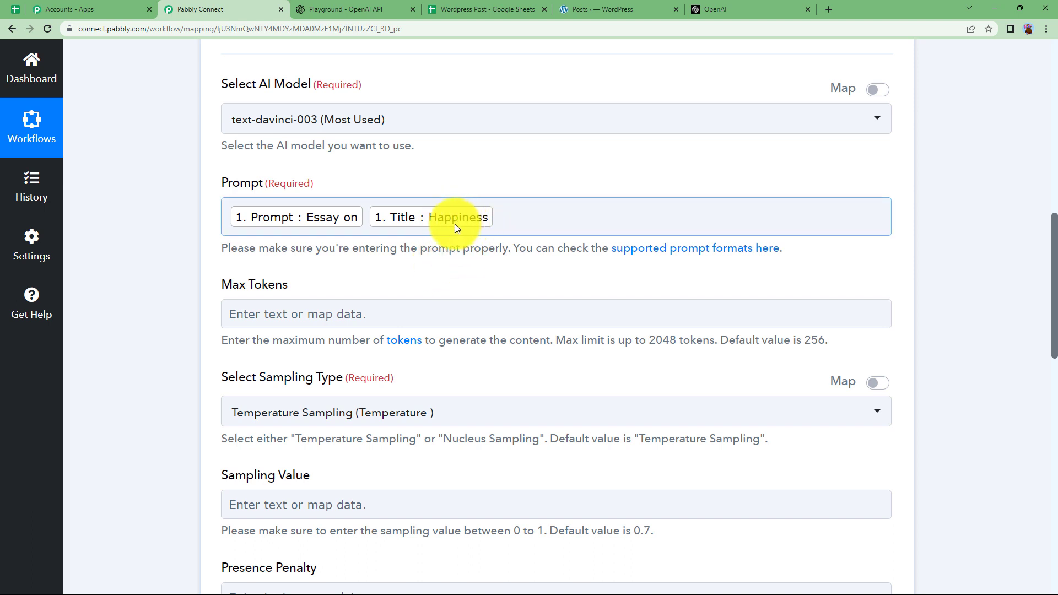
click(286, 305)
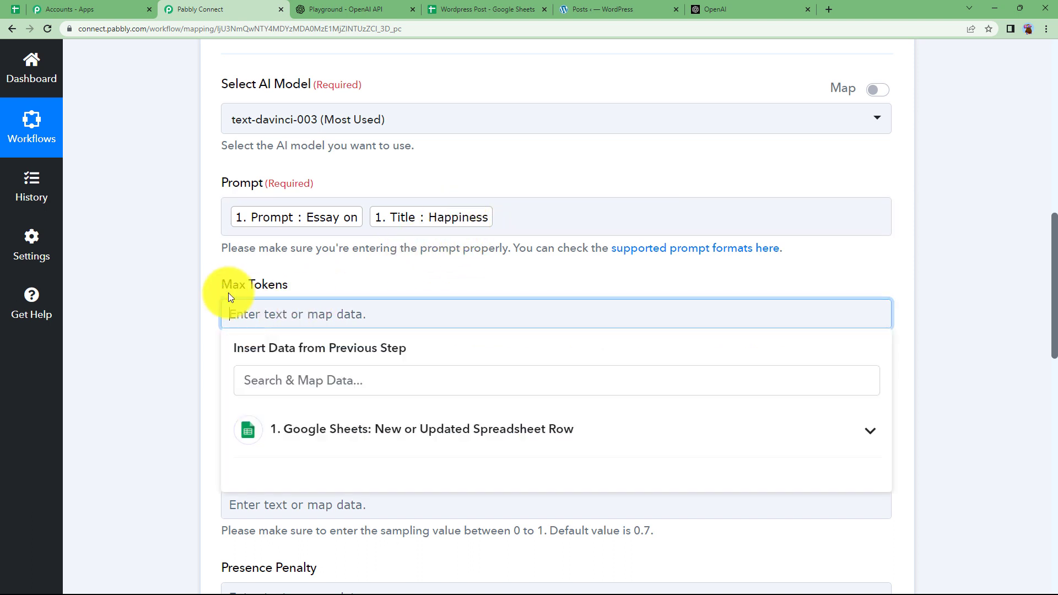
Step: Set Max Tokens in the OpenAI action to 300
click(297, 285)
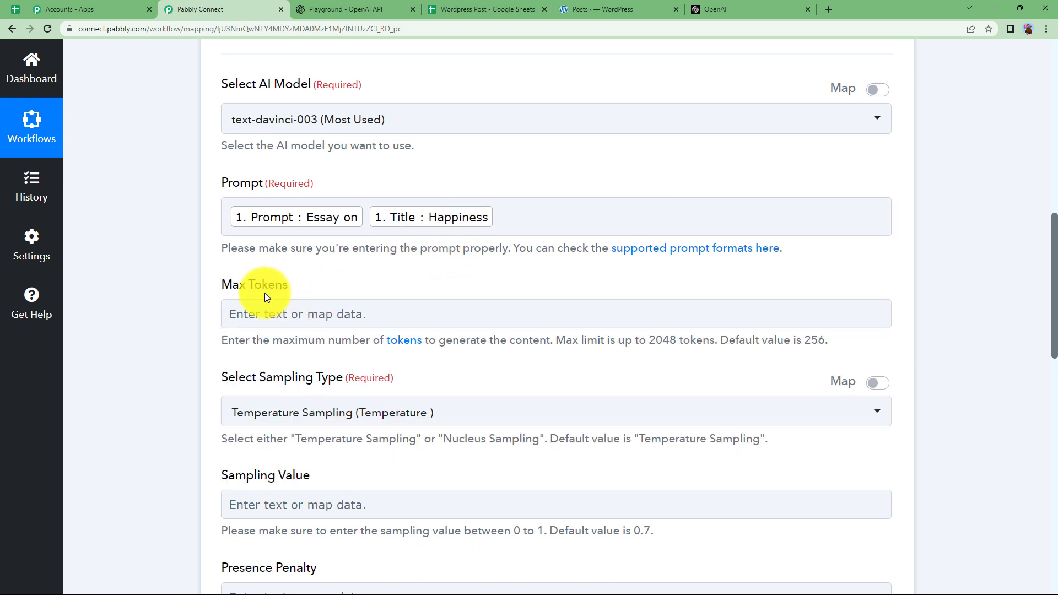
click(315, 216)
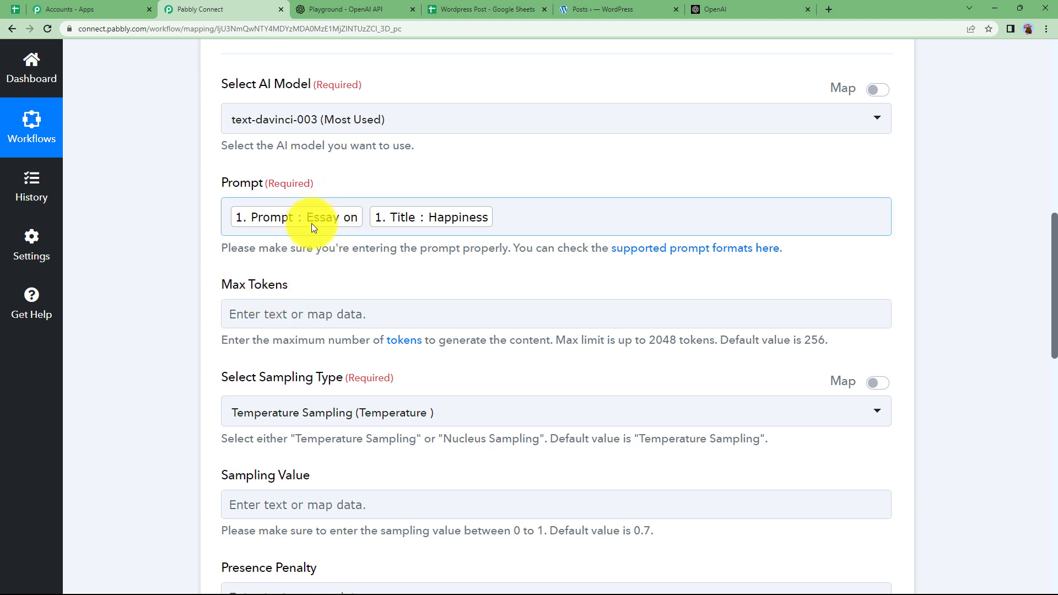
click(252, 290)
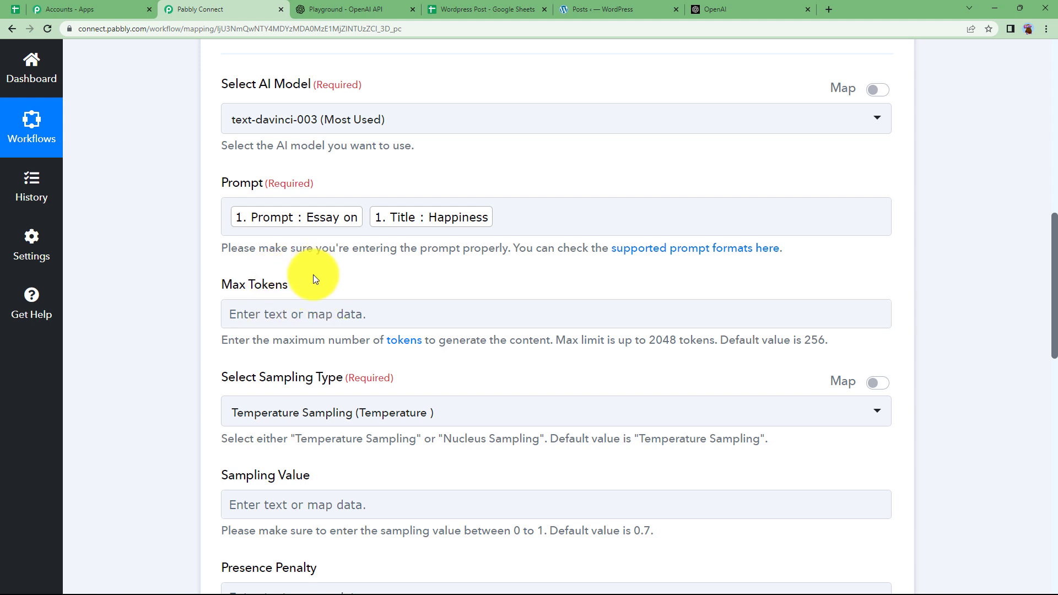
click(315, 318)
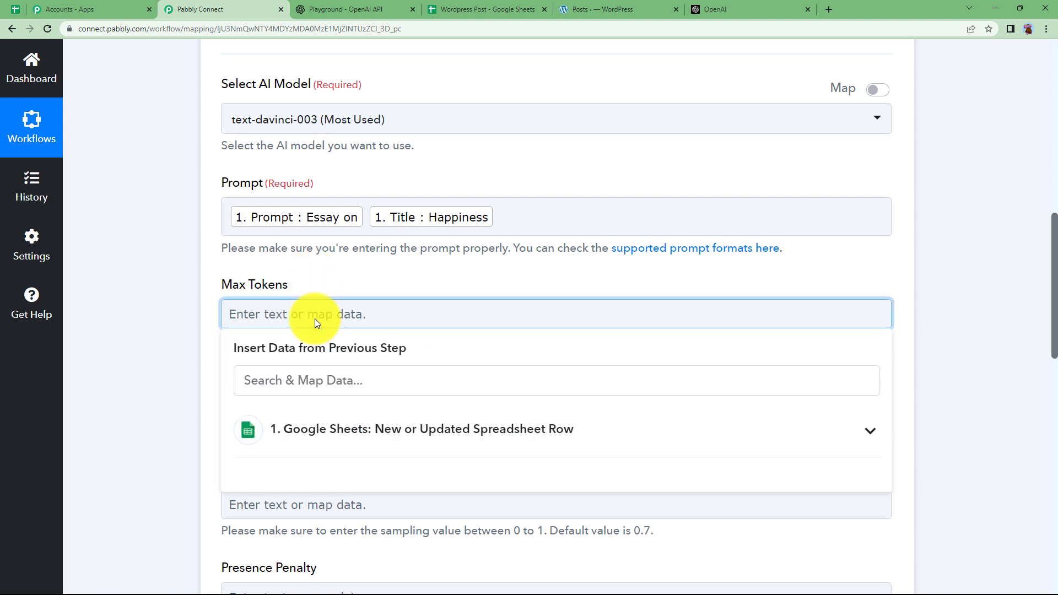
click(333, 279)
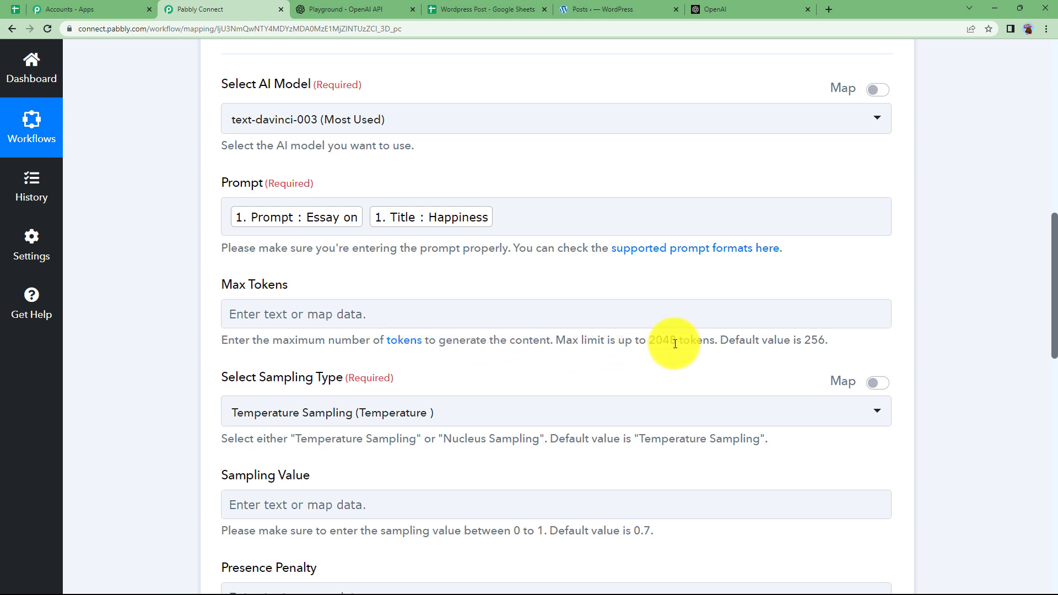
click(696, 303)
click(398, 278)
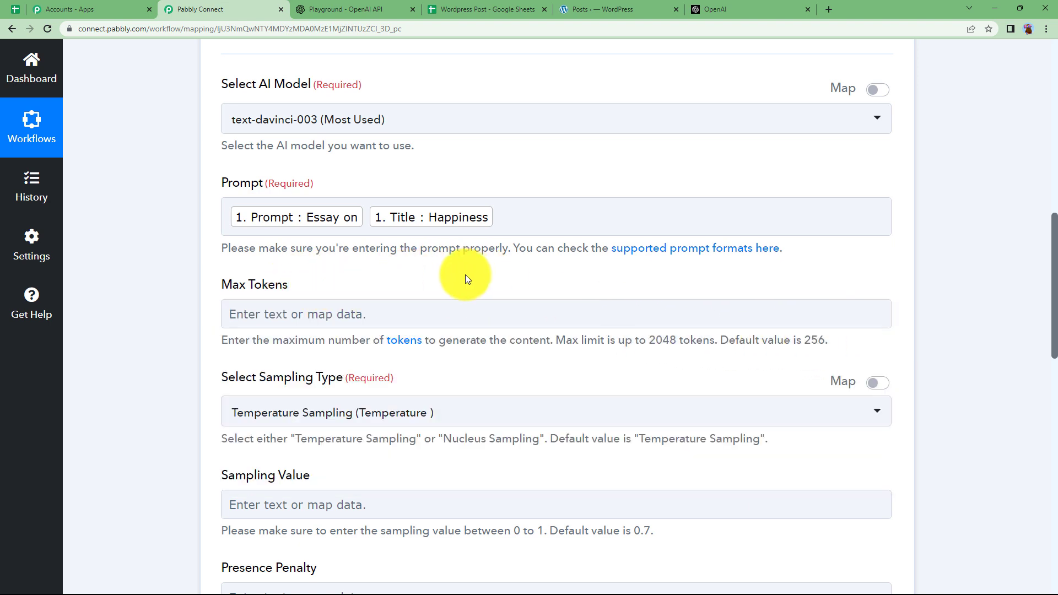
click(462, 308)
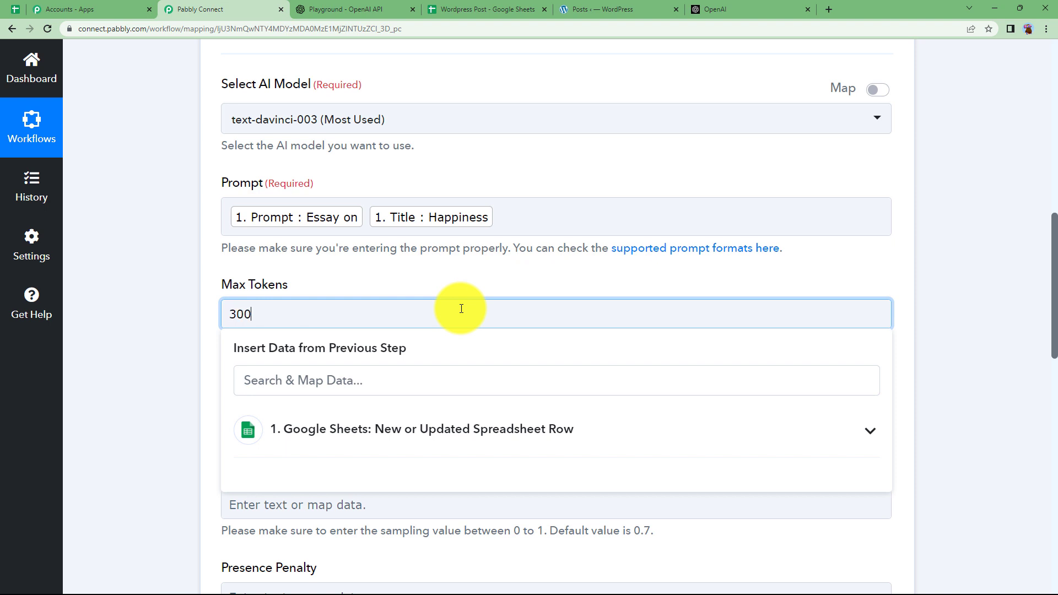
click(190, 320)
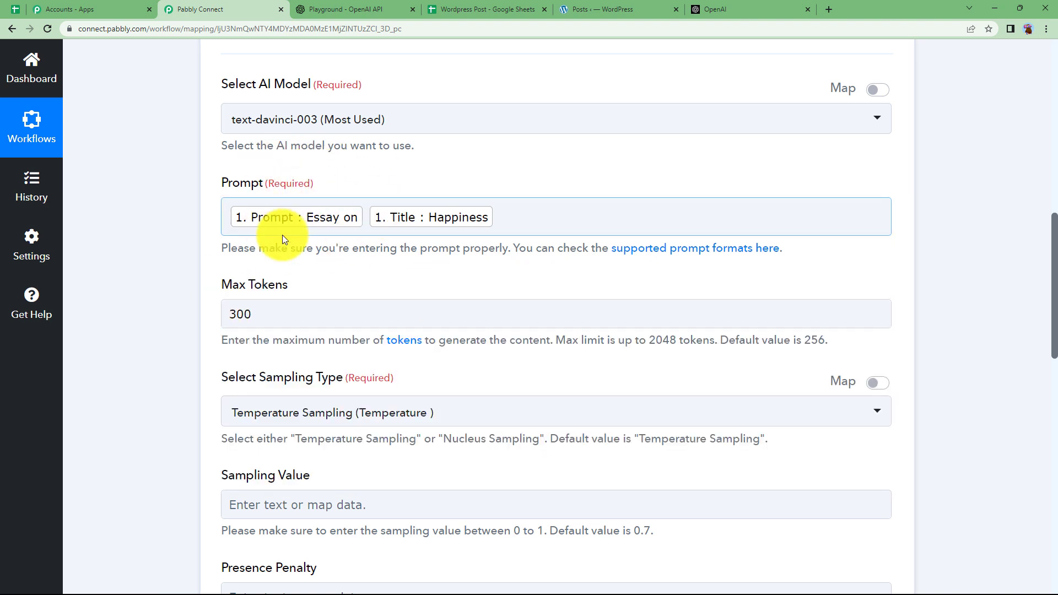
scroll(247, 309, down, 2)
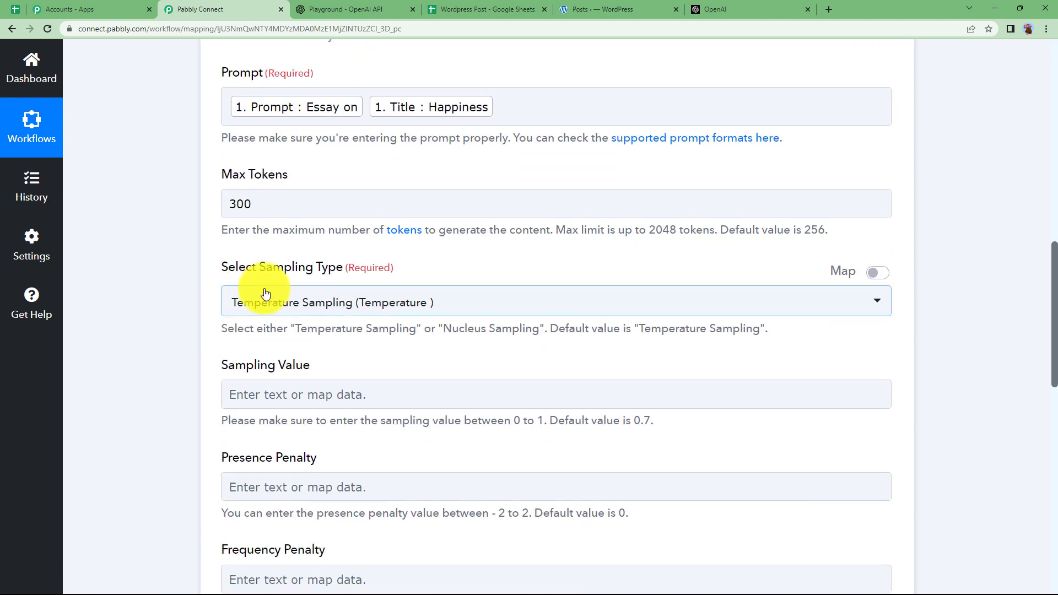
click(406, 306)
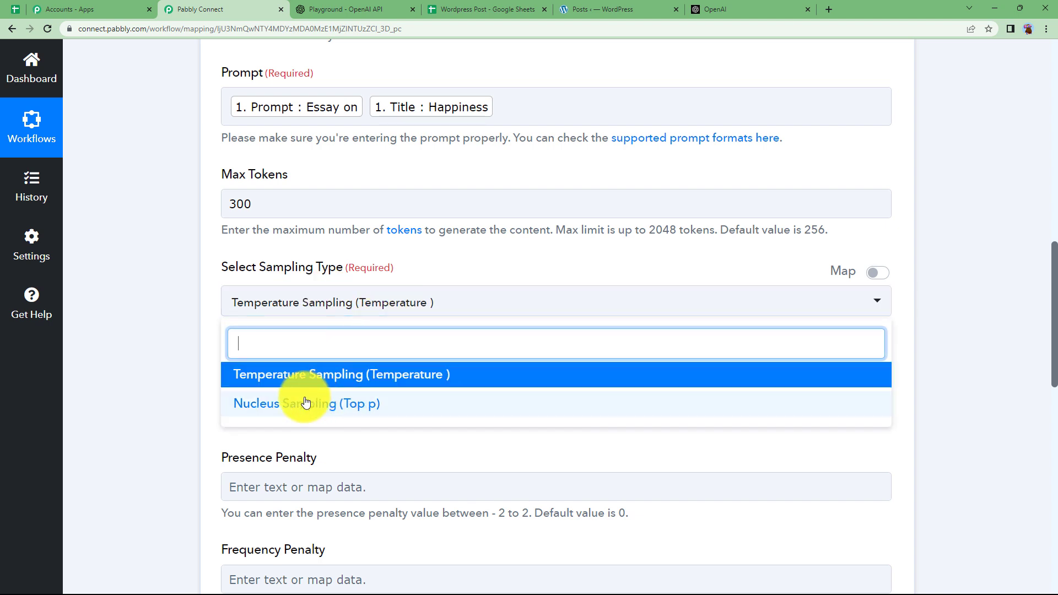
click(338, 374)
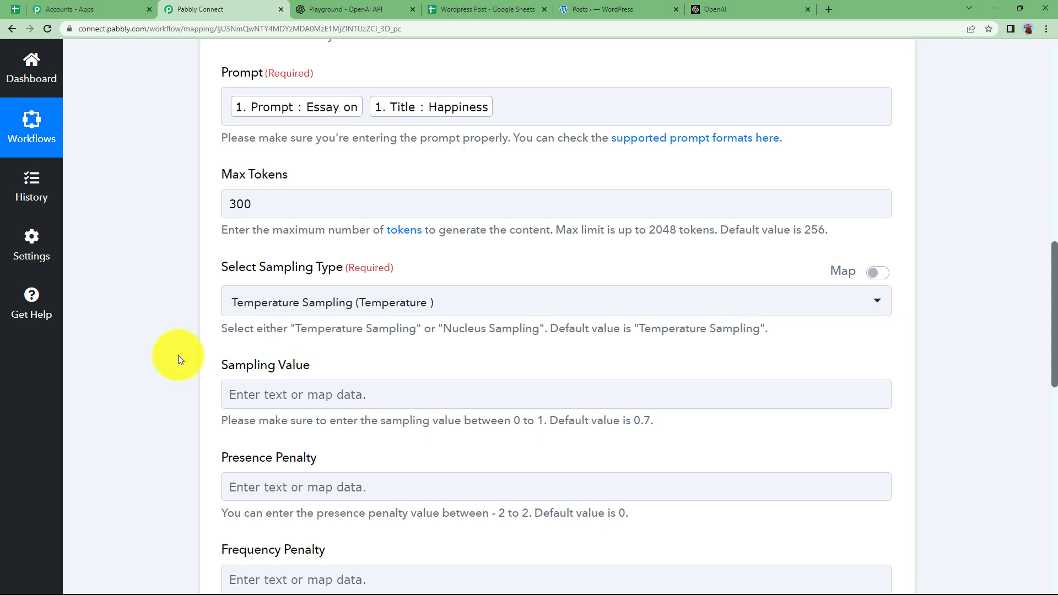
scroll(178, 355, down, 3)
click(264, 324)
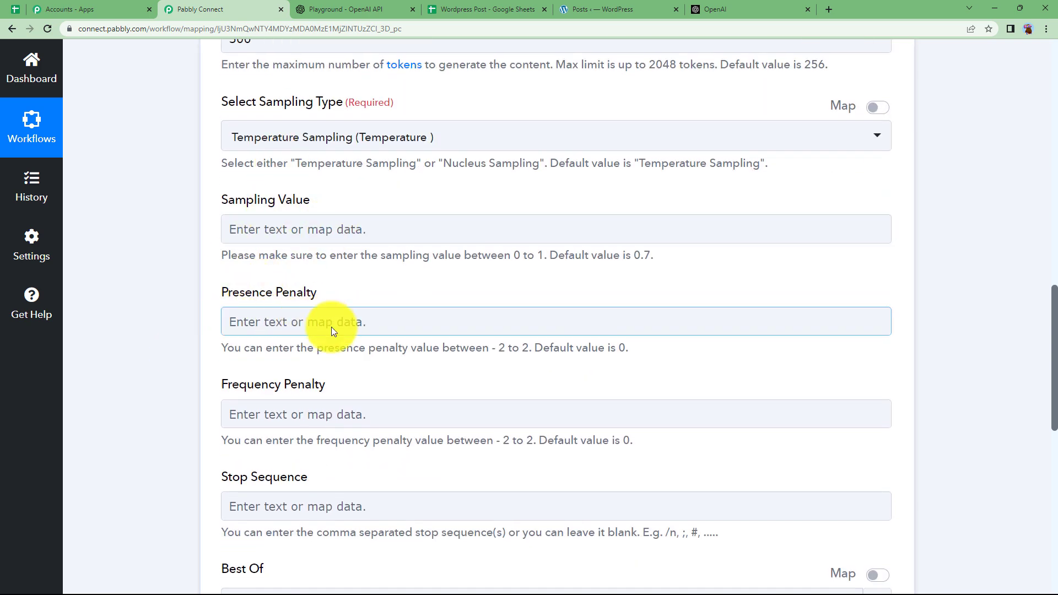
click(191, 338)
scroll(191, 339, down, 2)
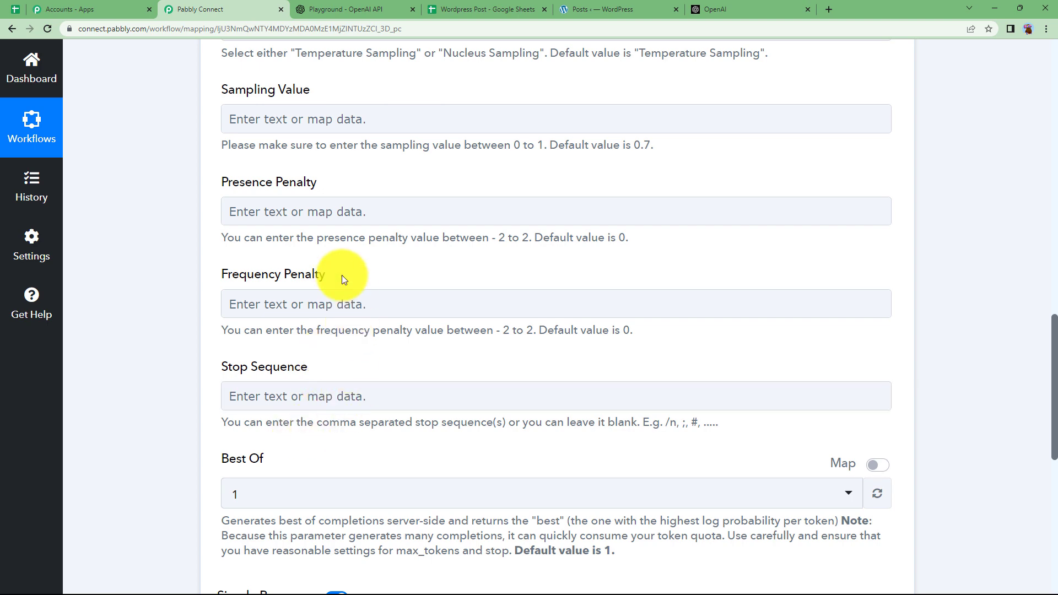
click(343, 9)
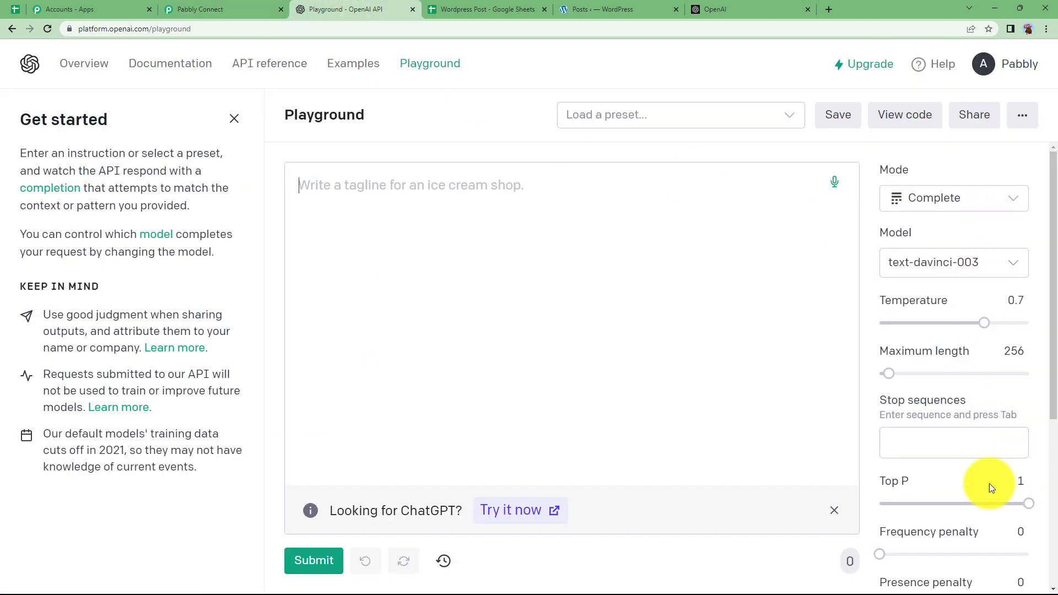
click(219, 6)
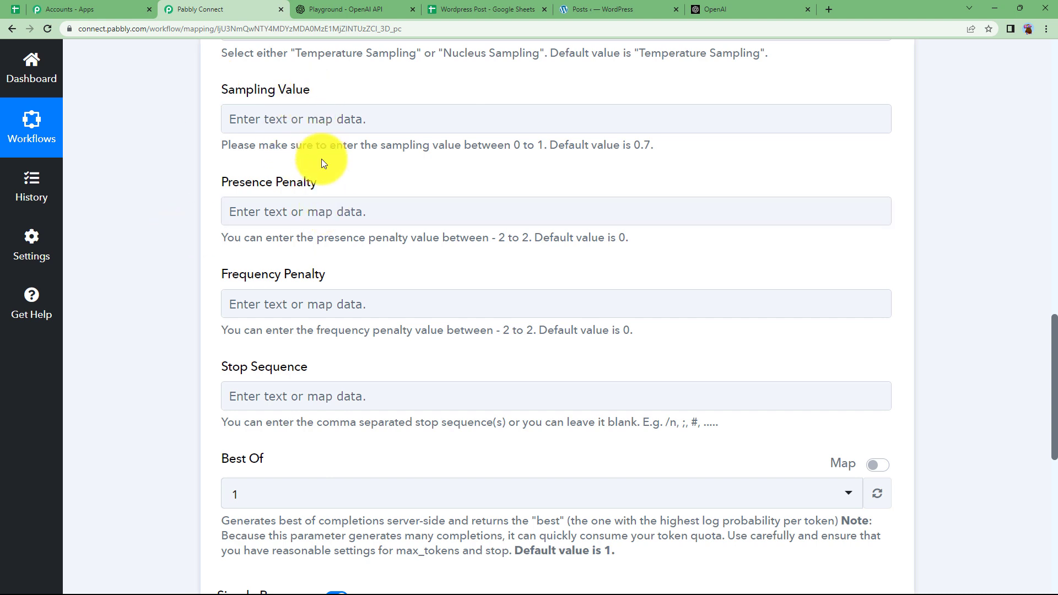
drag(651, 145, 613, 145)
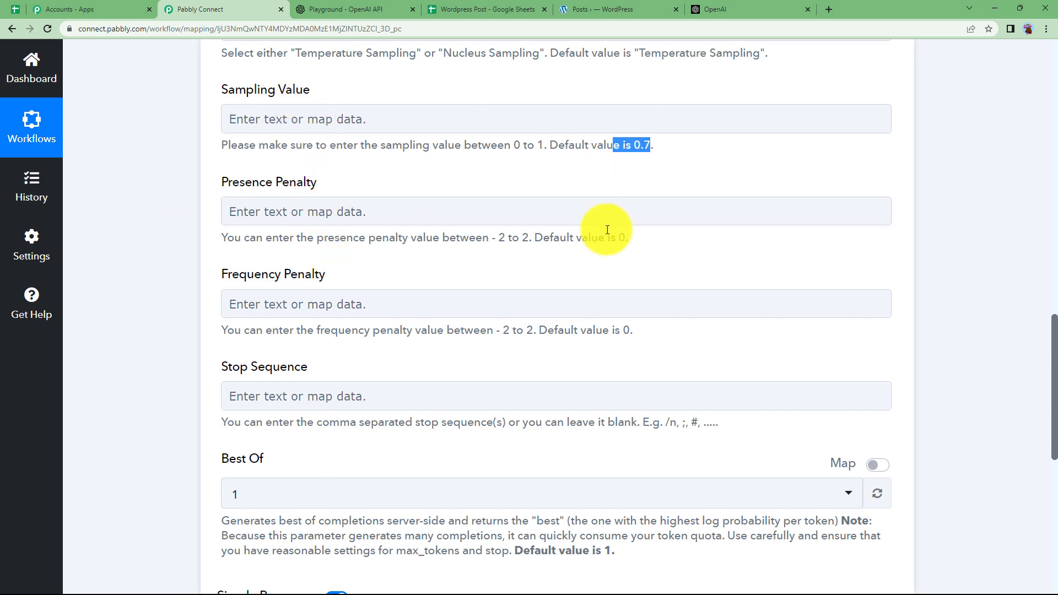
click(624, 441)
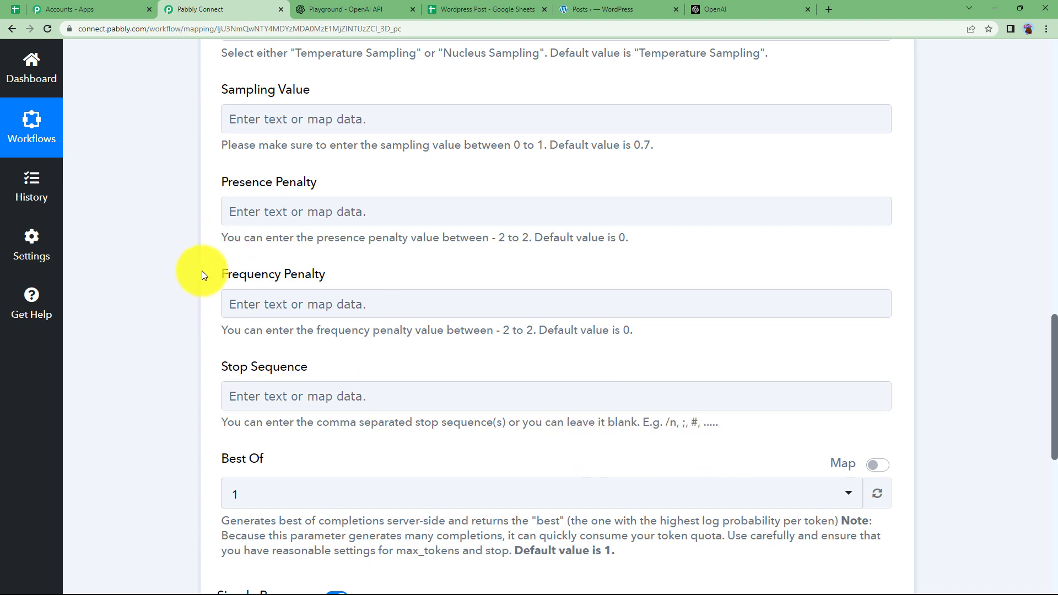
scroll(202, 270, down, 3)
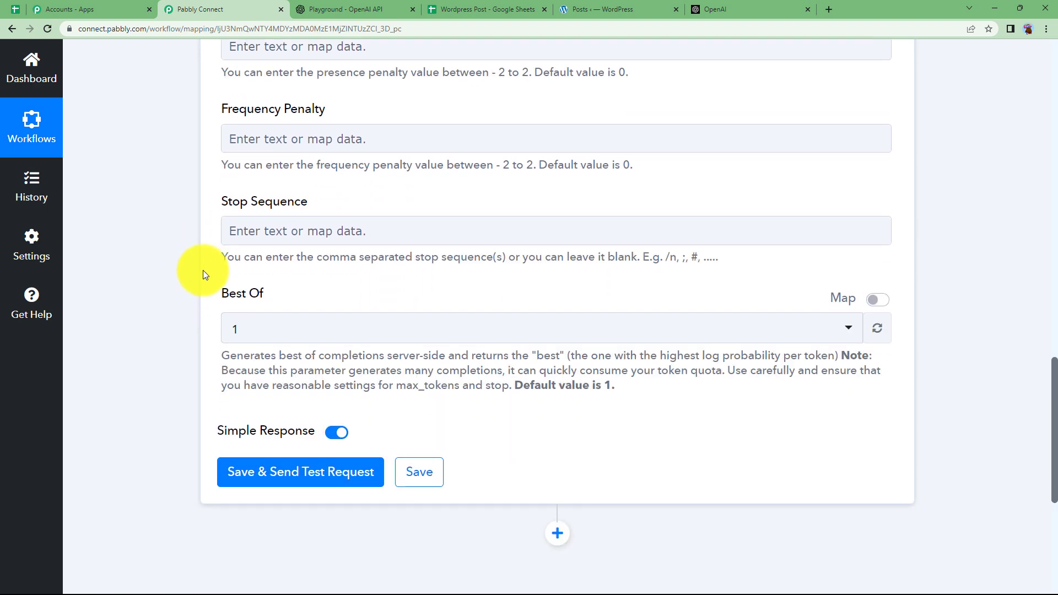
Step: Save the OpenAI step, send a test request, and inspect the returned Id, Object and Created values
click(290, 477)
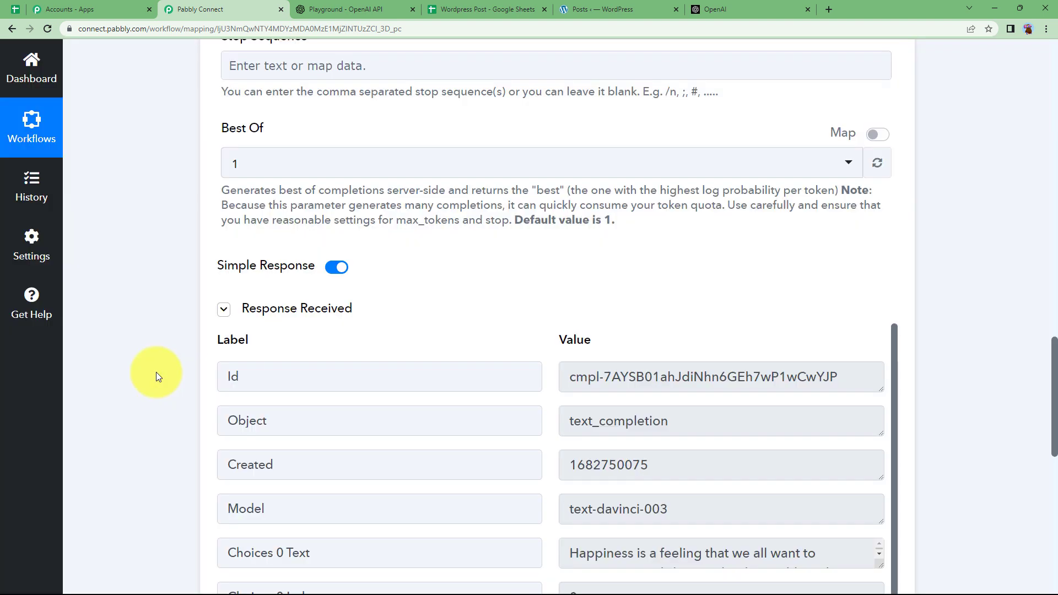
scroll(252, 394, down, 2)
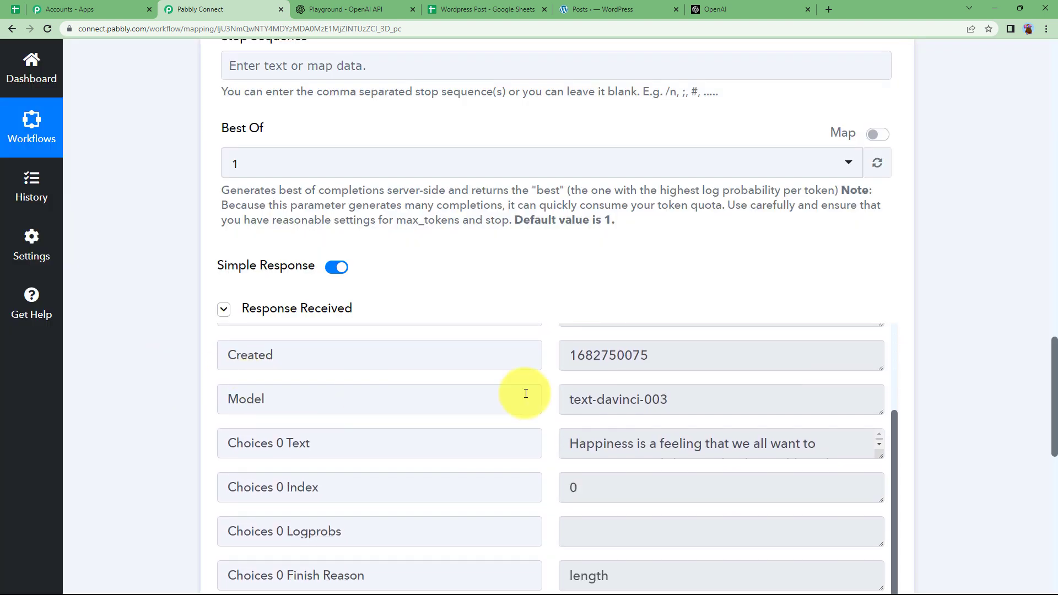
scroll(556, 424, up, 2)
drag(683, 465, 540, 465)
drag(873, 378, 496, 418)
drag(741, 430, 505, 428)
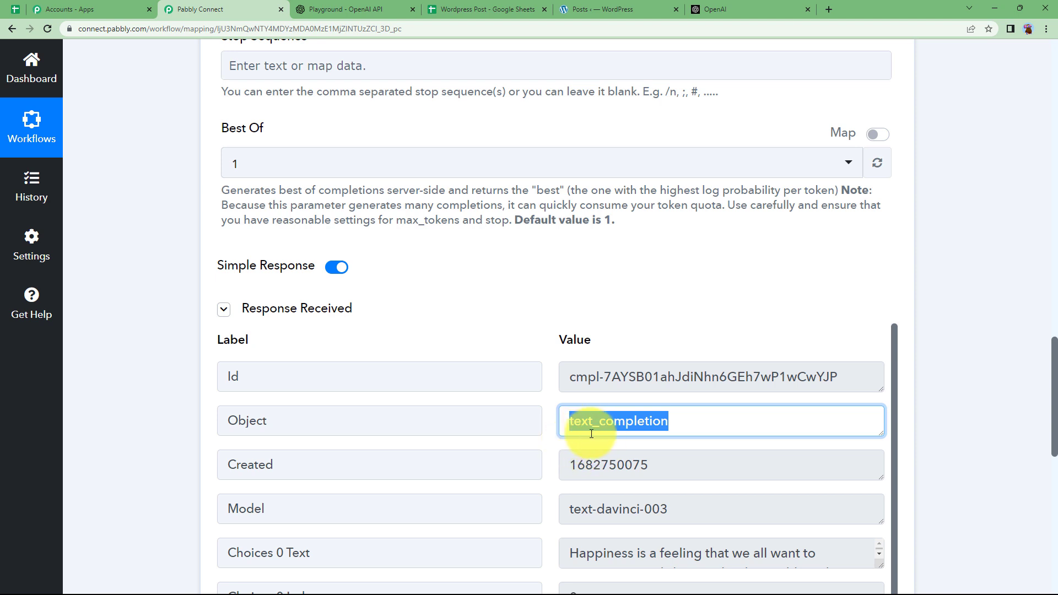
Step: Check the generated Happiness essay and its token usage: 300 completion, 304 total
scroll(595, 431, down, 2)
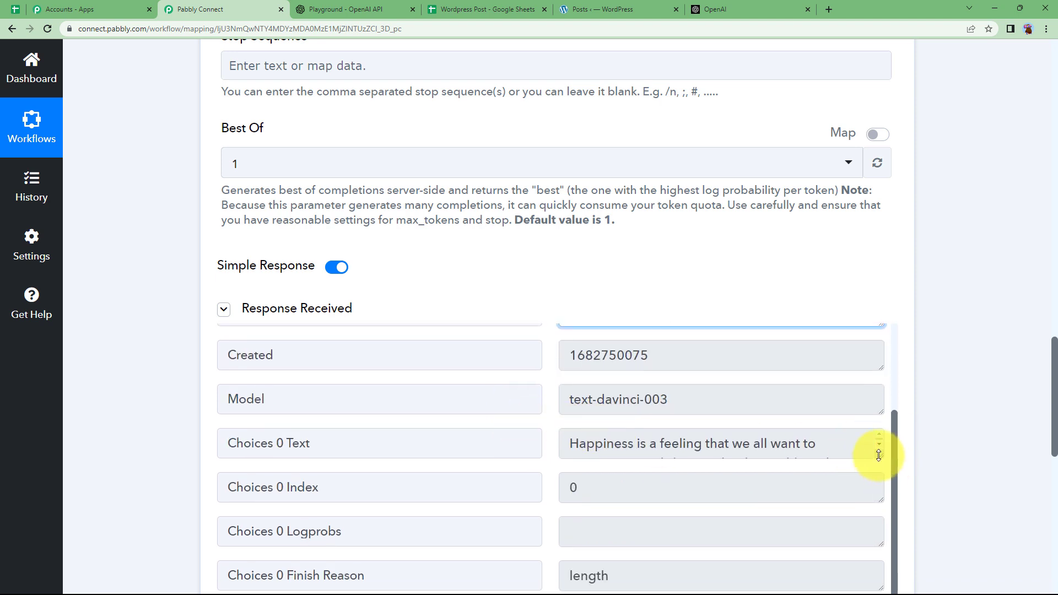
drag(878, 455, 877, 582)
scroll(428, 432, down, 2)
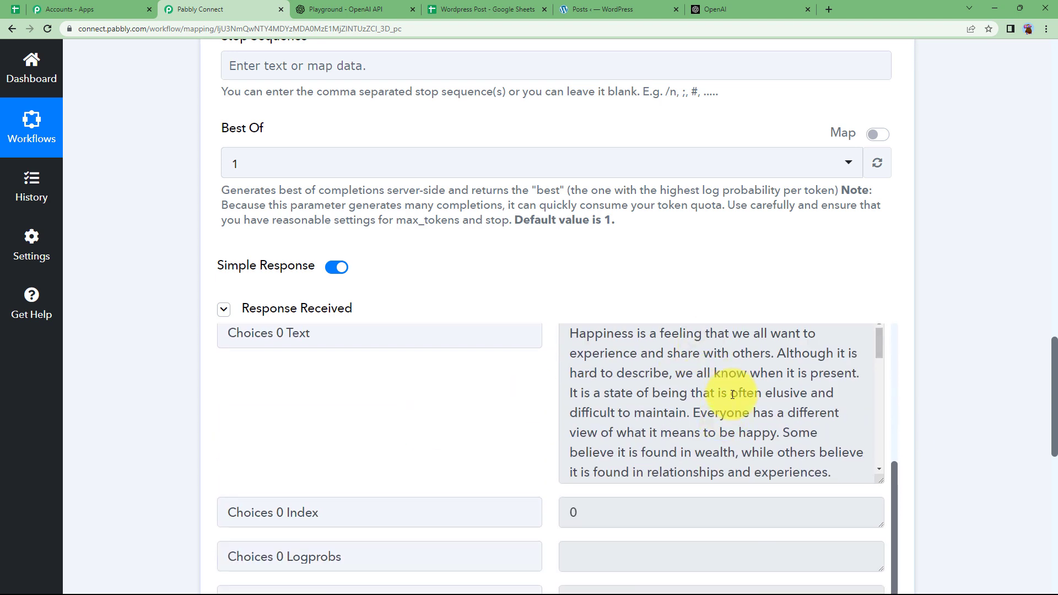
drag(878, 351, 879, 475)
scroll(362, 410, down, 3)
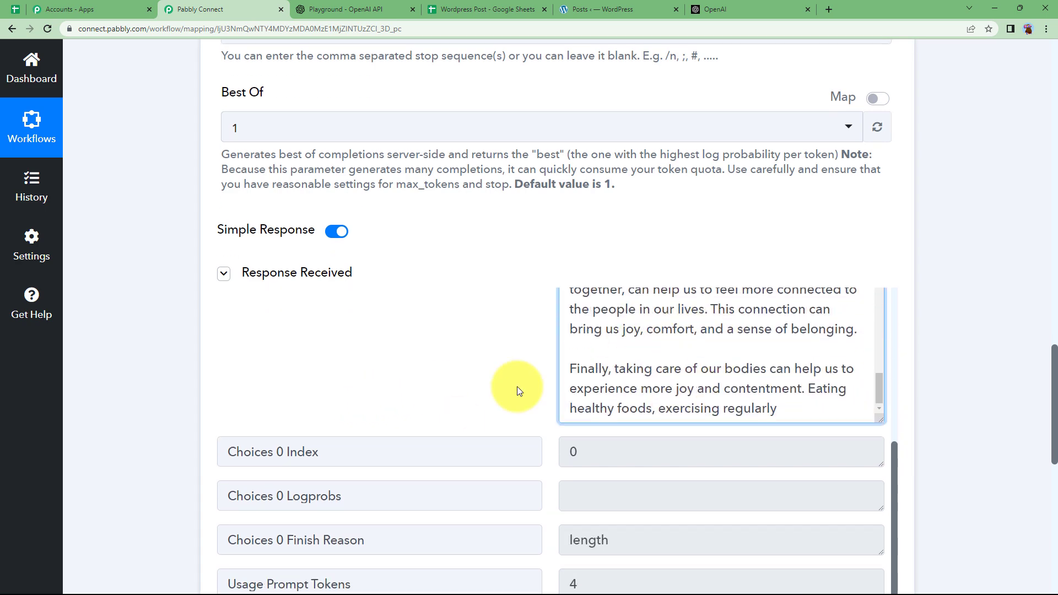
scroll(578, 382, down, 1)
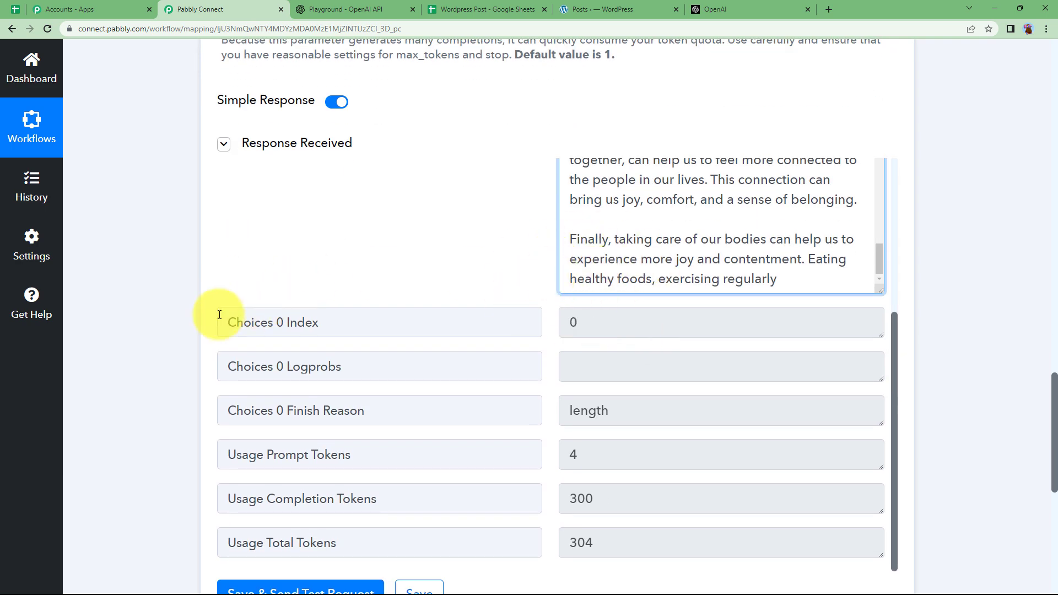
click(184, 326)
double_click(611, 500)
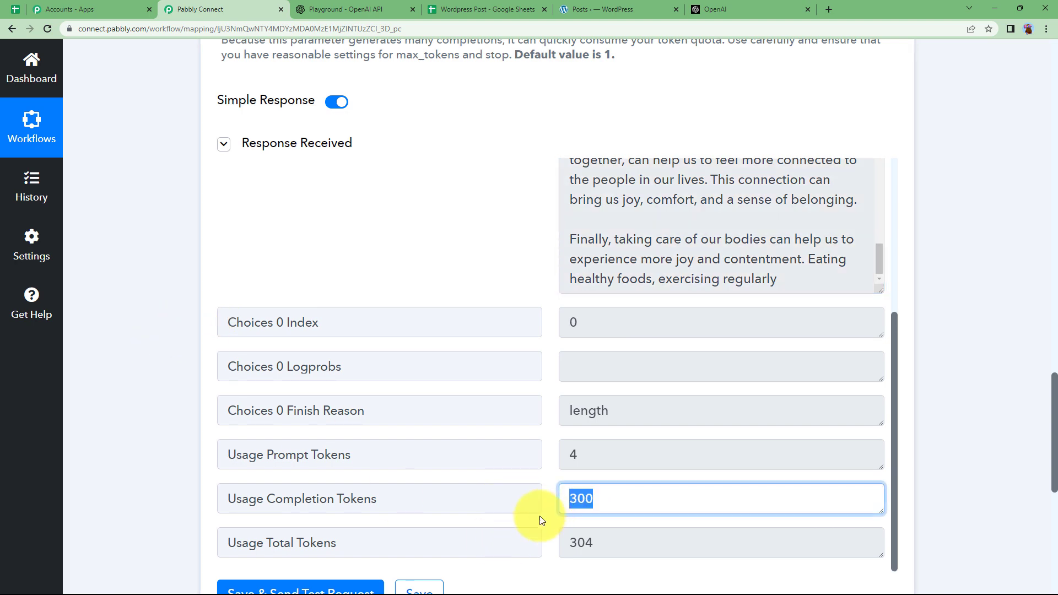
double_click(581, 542)
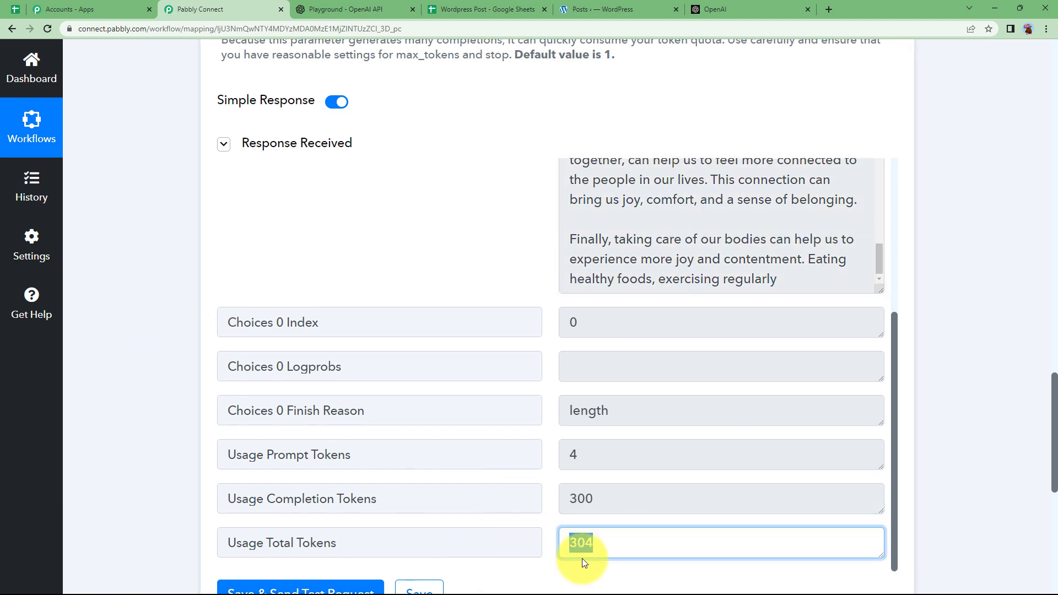
scroll(176, 386, up, 20)
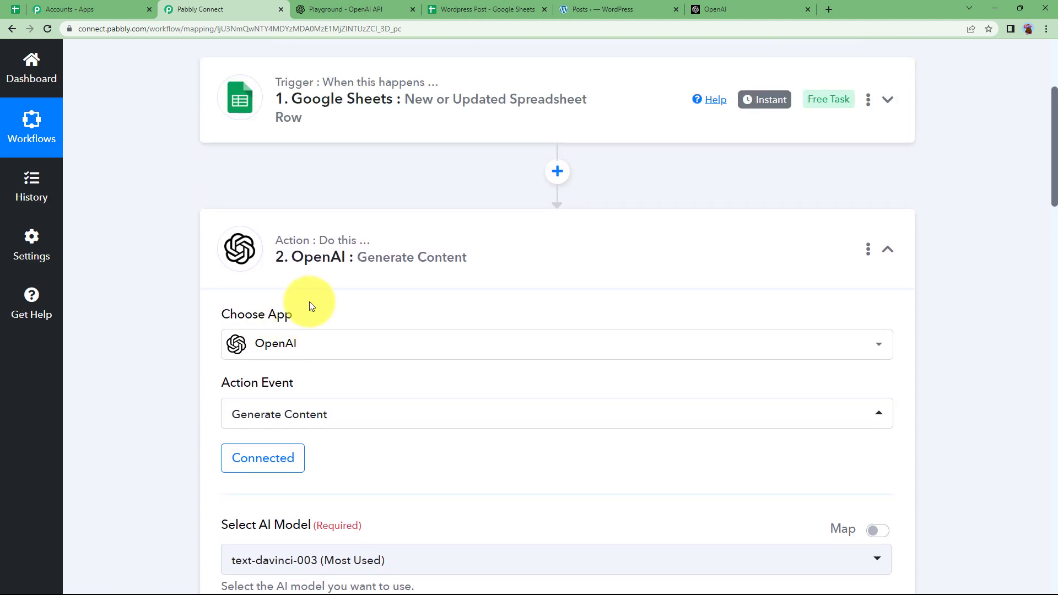
Step: Collapse the OpenAI step and add a WordPress step after it, searching 'wordp'
click(330, 281)
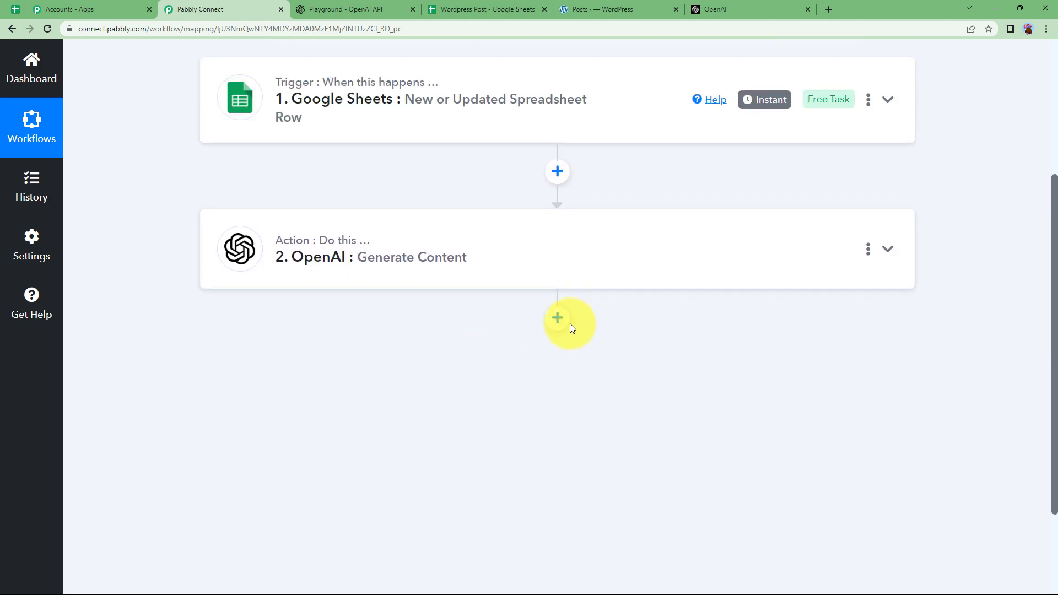
click(569, 324)
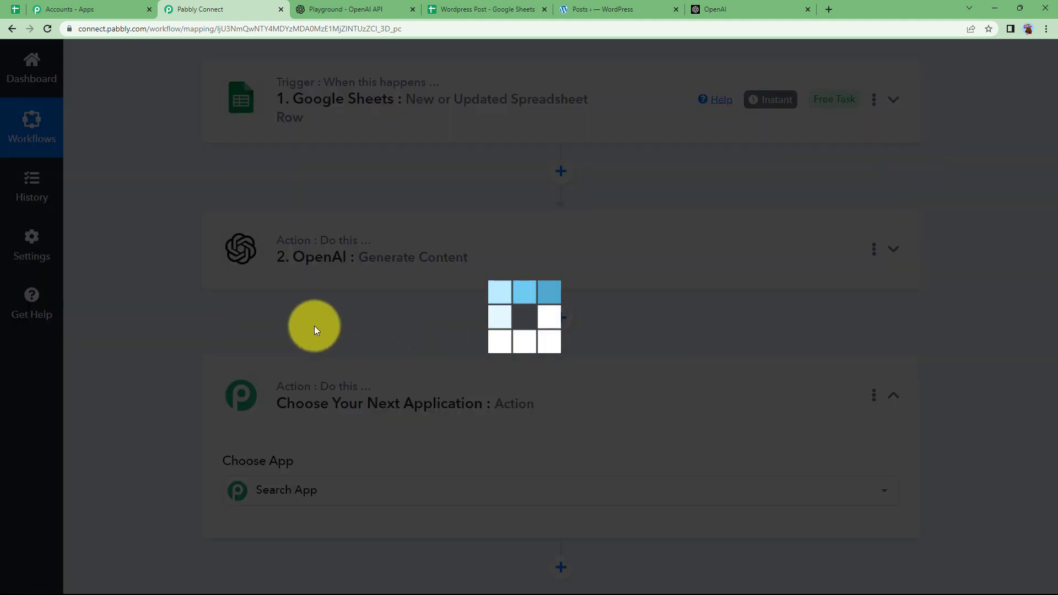
scroll(286, 397, down, 1)
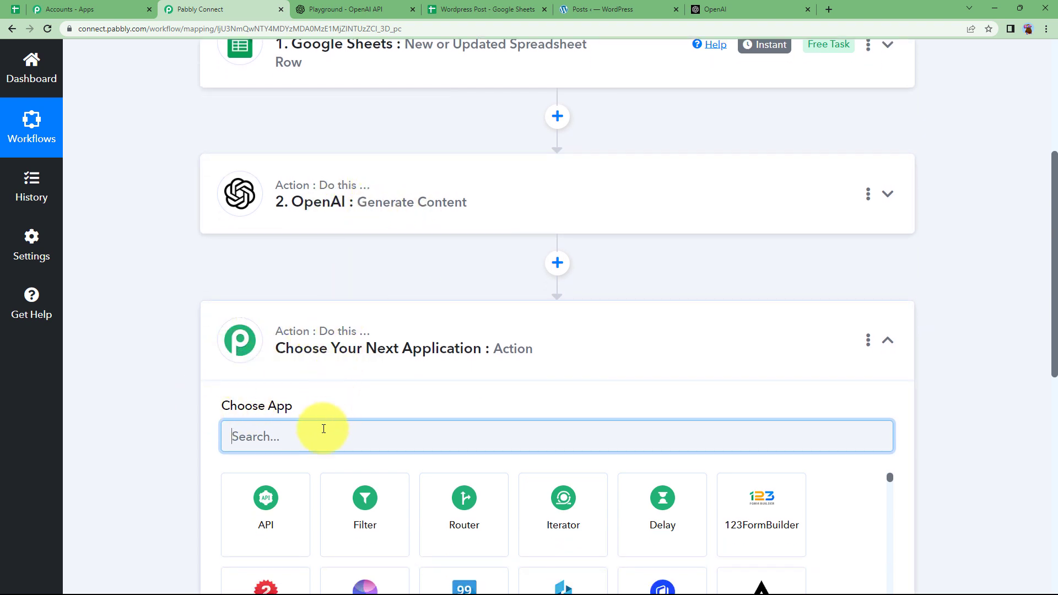
text(wordp)
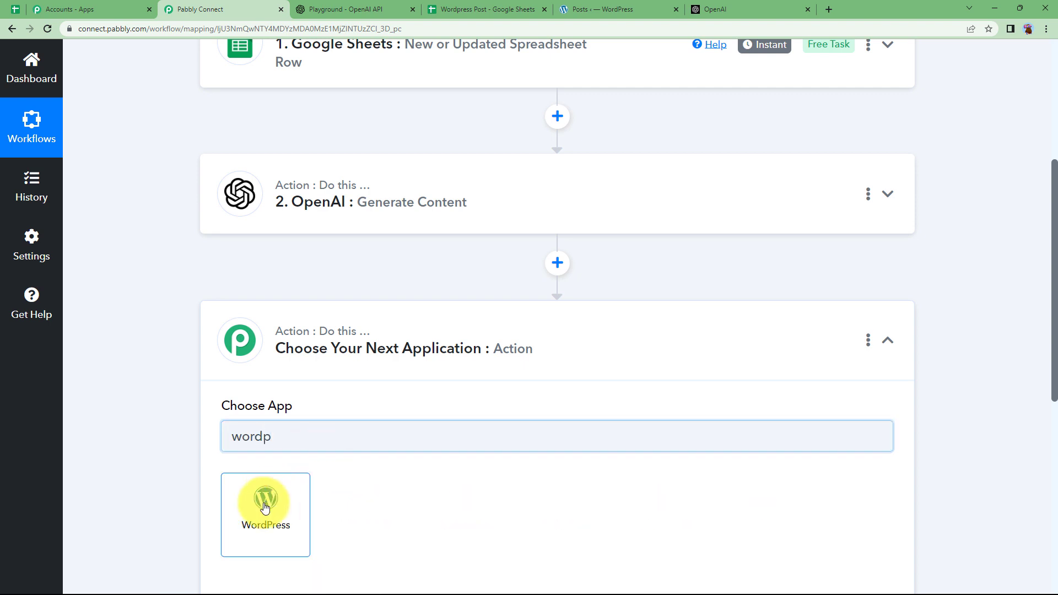
click(265, 501)
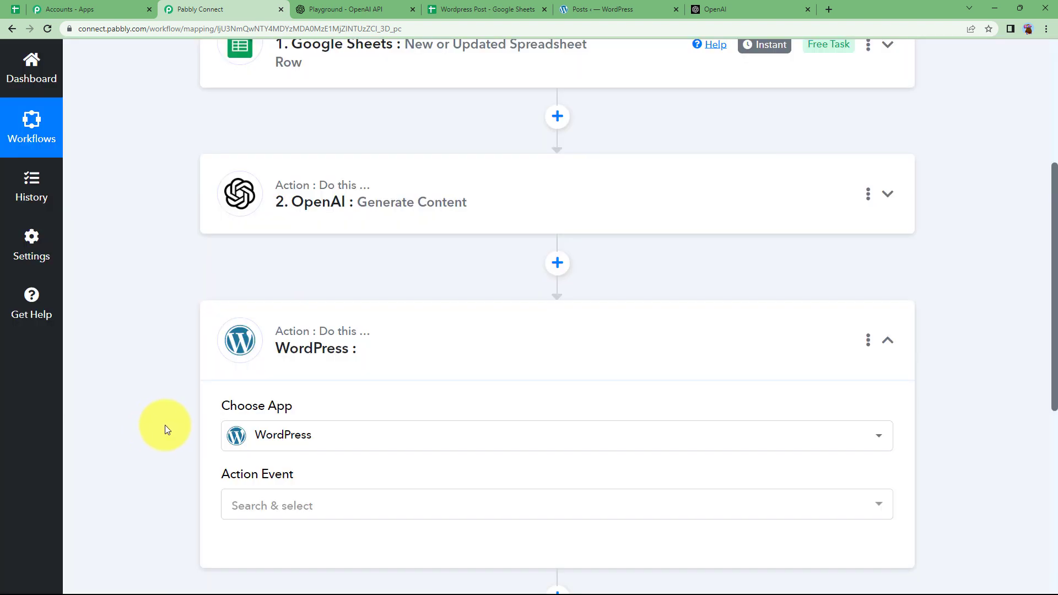
Step: Set the WordPress action event to Create a Post and begin connecting an account
scroll(167, 425, down, 3)
click(290, 339)
click(317, 163)
click(256, 389)
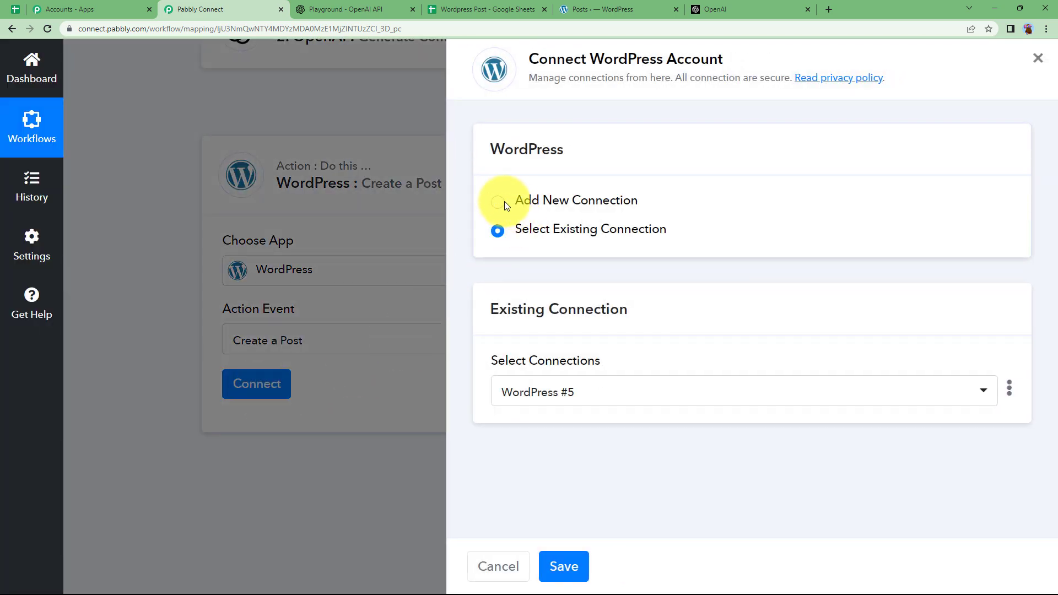
Step: Add a new WordPress connection, filling the username from autofill and pasting the account password
click(504, 201)
scroll(484, 342, down, 2)
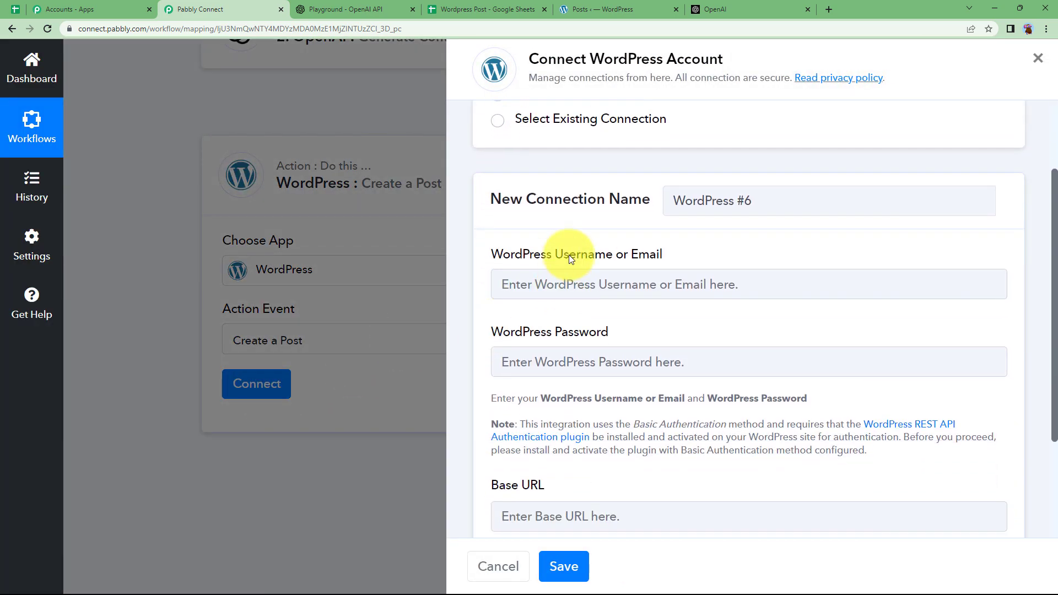
scroll(537, 462, down, 2)
scroll(537, 462, down, 1)
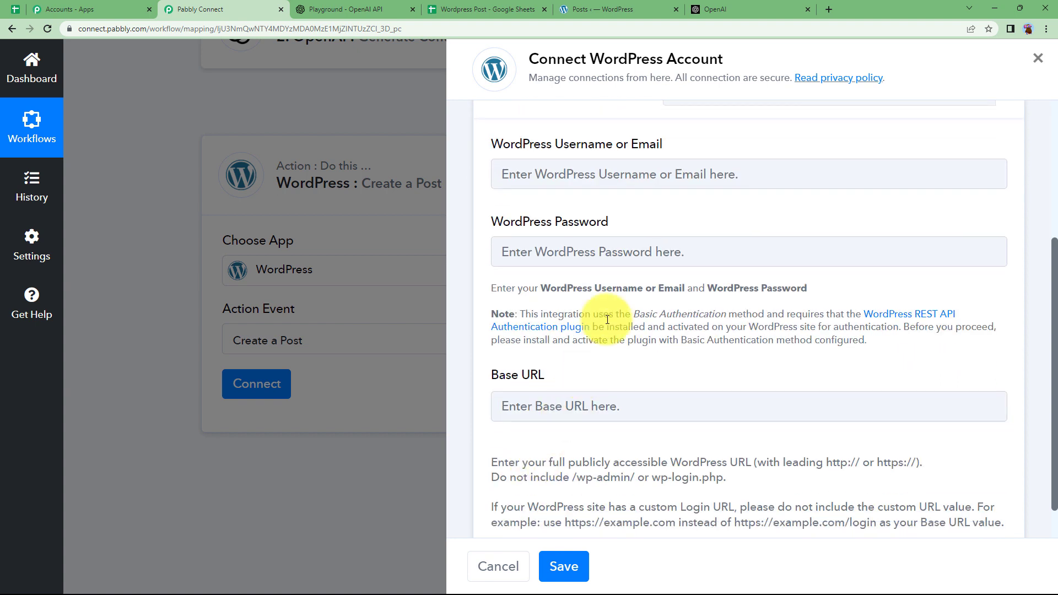
click(562, 167)
click(561, 209)
click(574, 241)
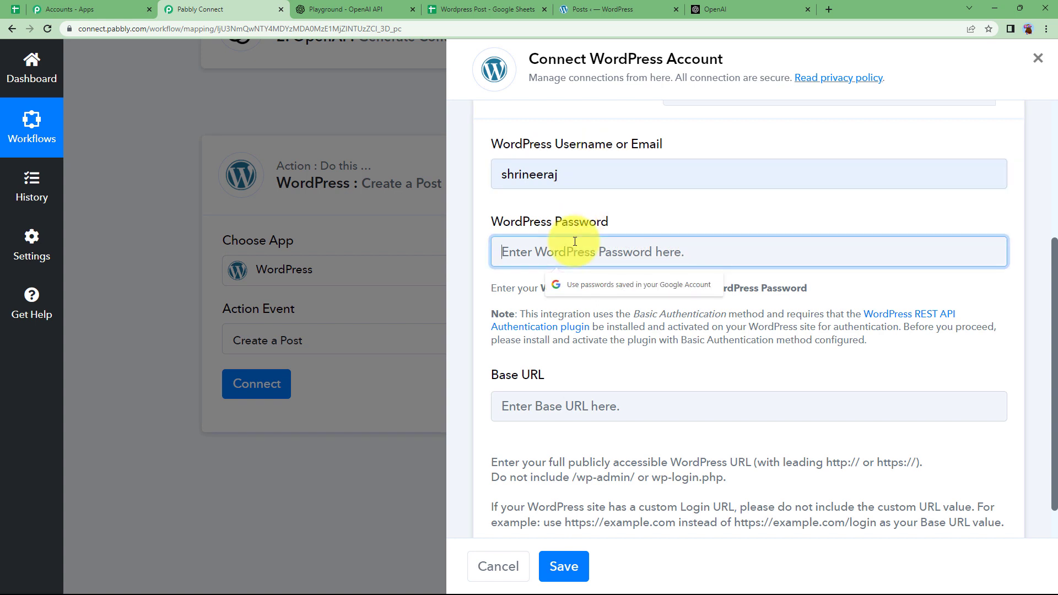
key(ctrl+v)
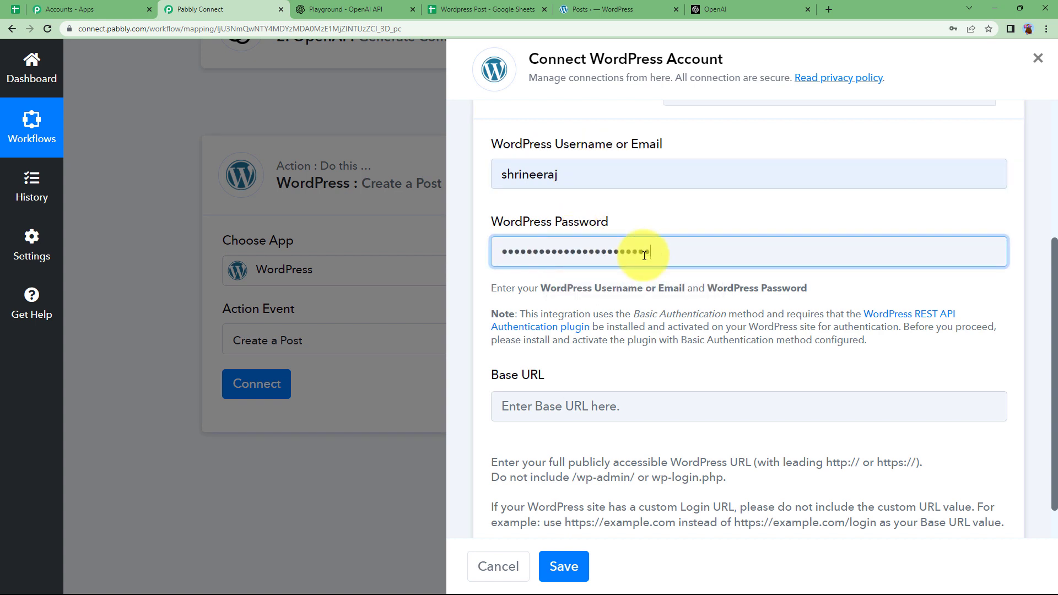
click(608, 406)
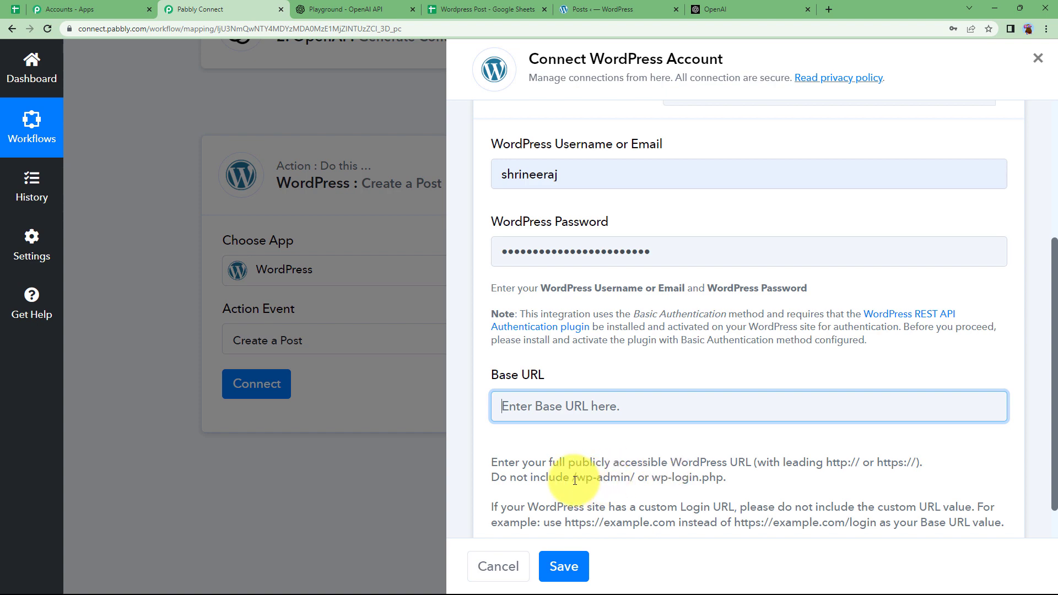
click(586, 6)
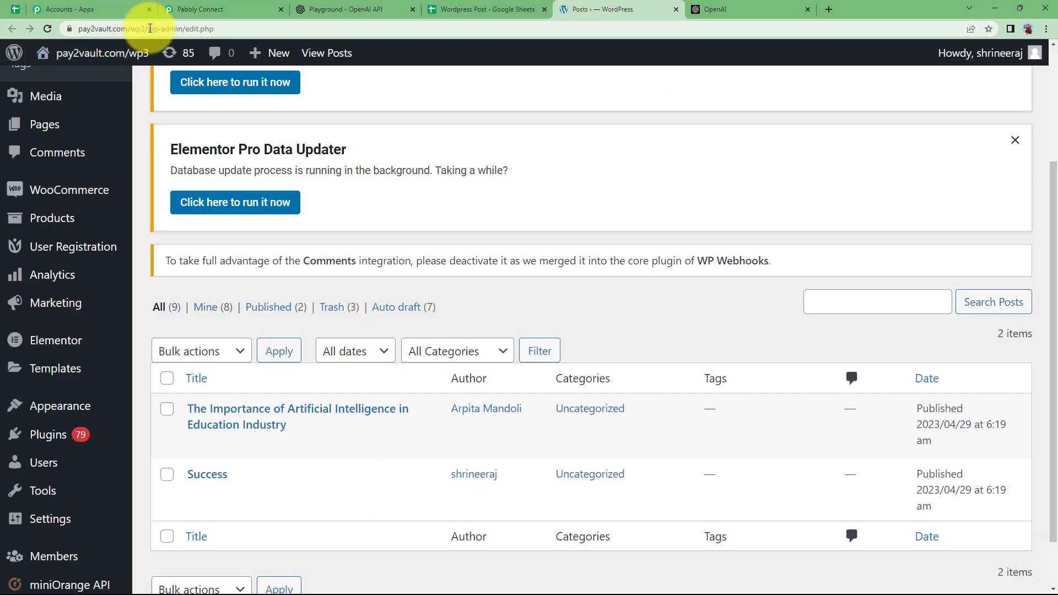
click(221, 9)
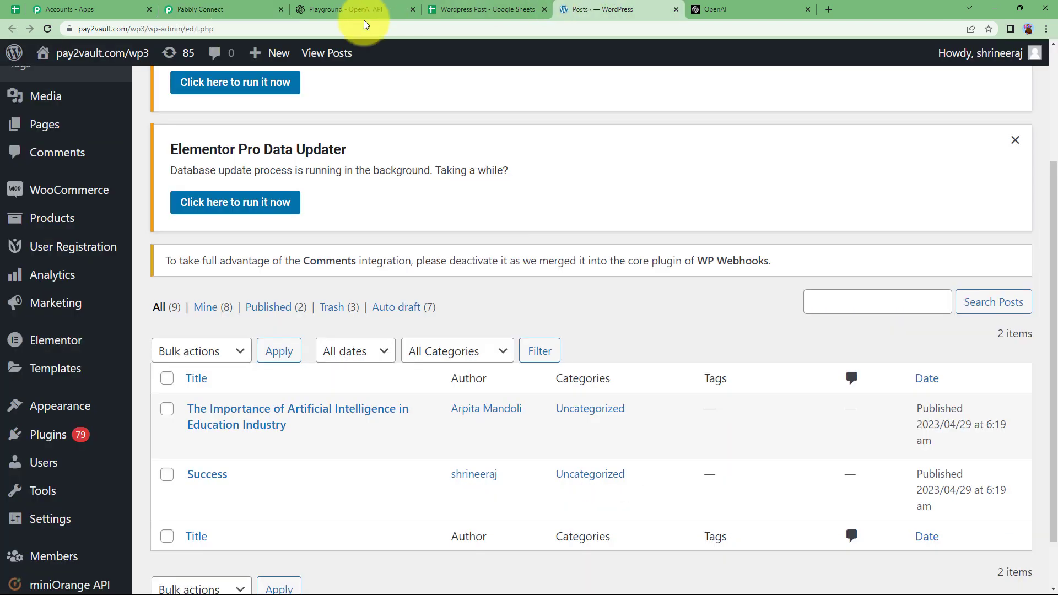
click(586, 9)
click(101, 27)
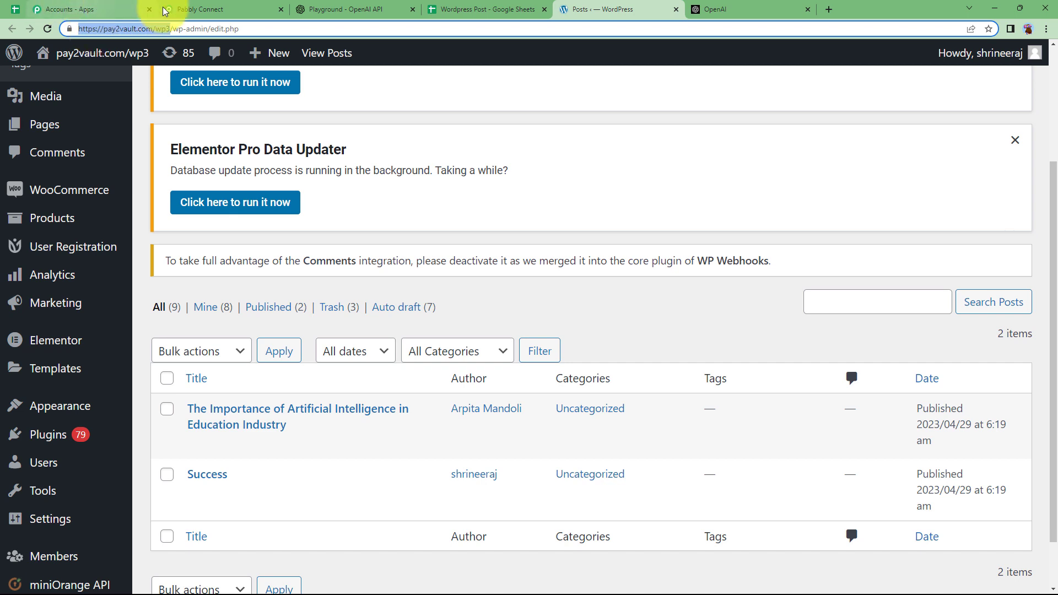
Step: Return to the WordPress connection form and save the new connection
click(223, 15)
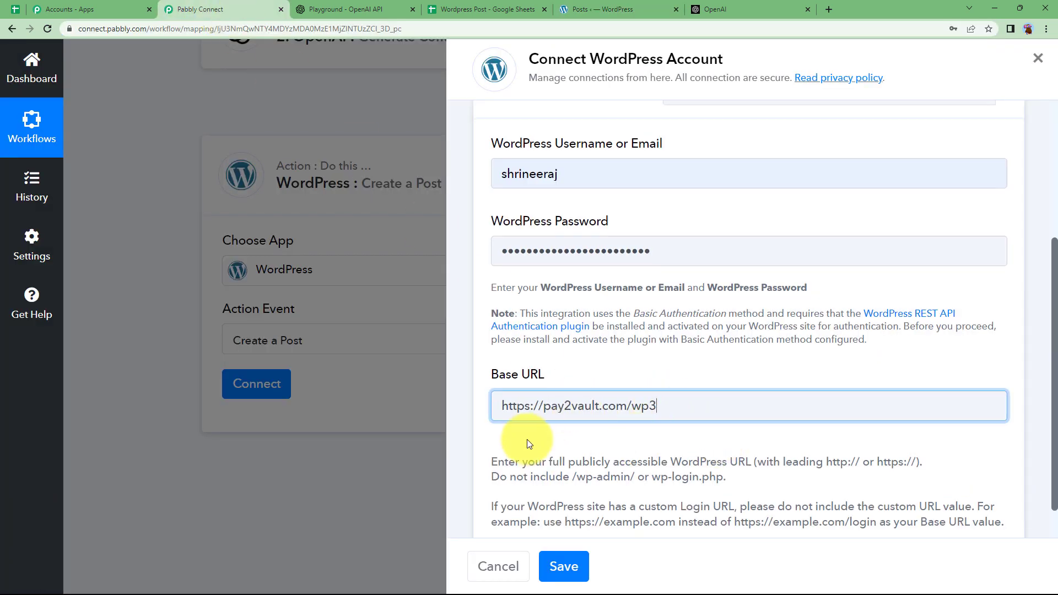
scroll(526, 439, down, 1)
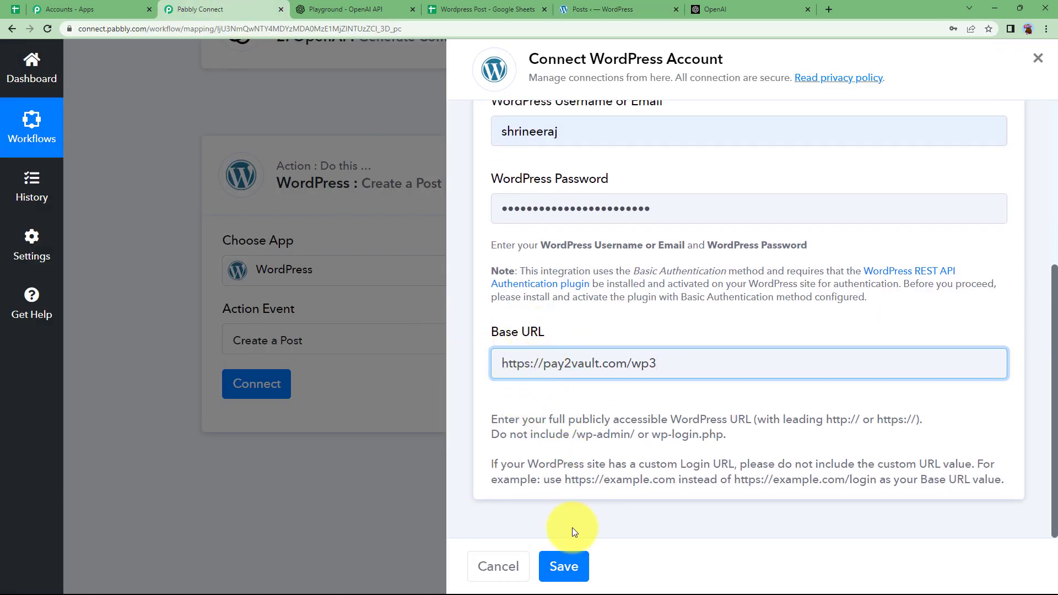
click(566, 557)
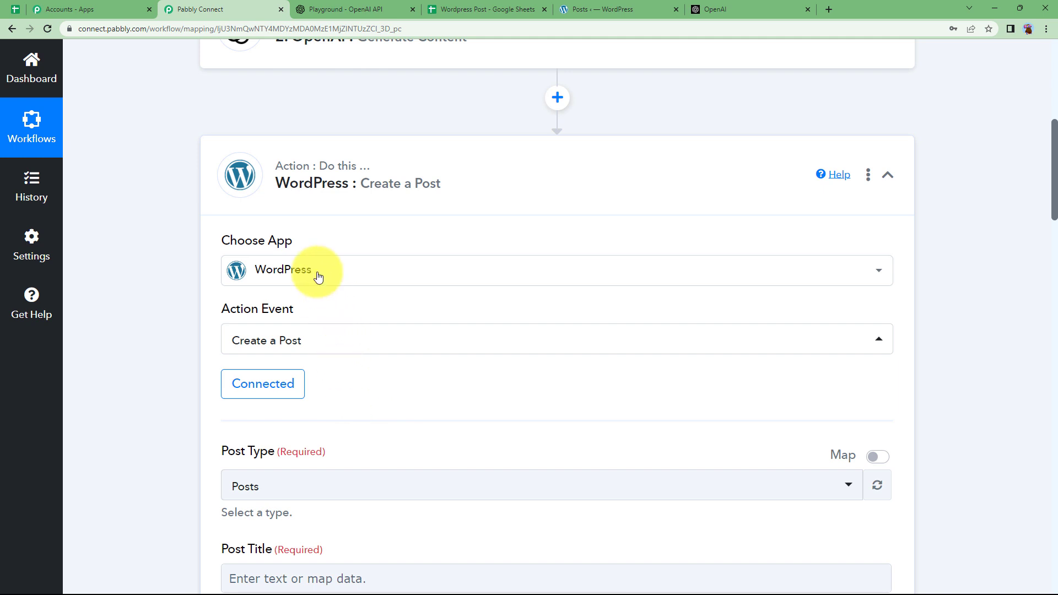
scroll(308, 187, up, 3)
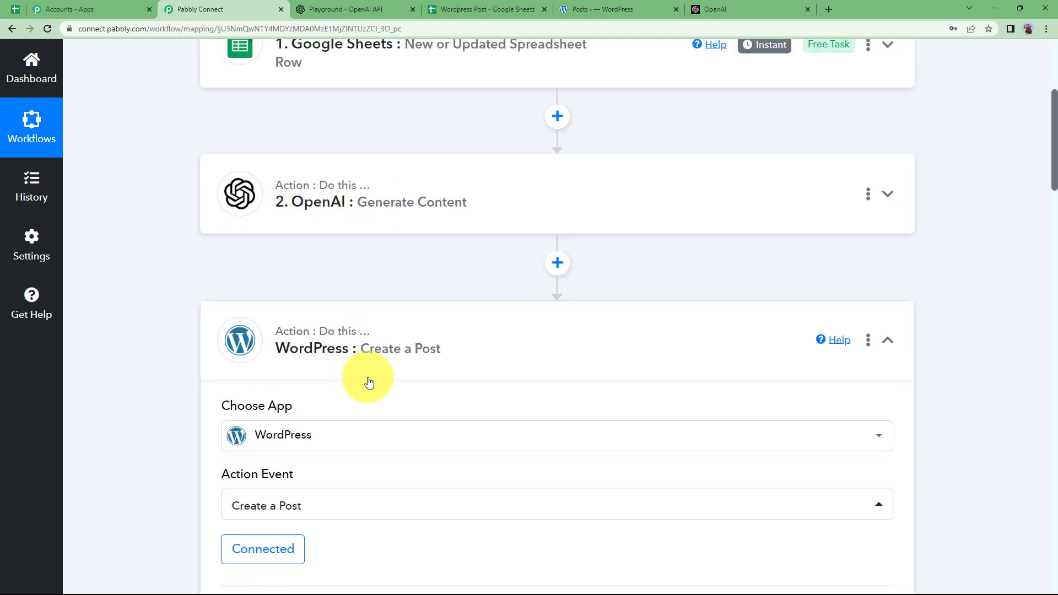
scroll(229, 408, down, 4)
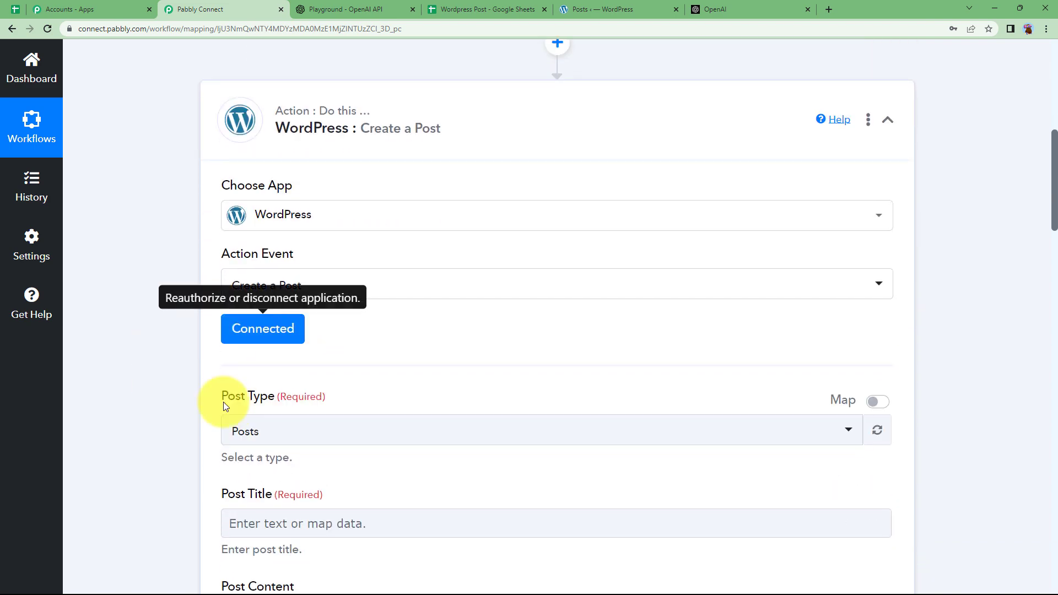
scroll(208, 324, down, 3)
Step: Map the sheet's Title 'Happiness' into the WordPress Post Title
click(269, 358)
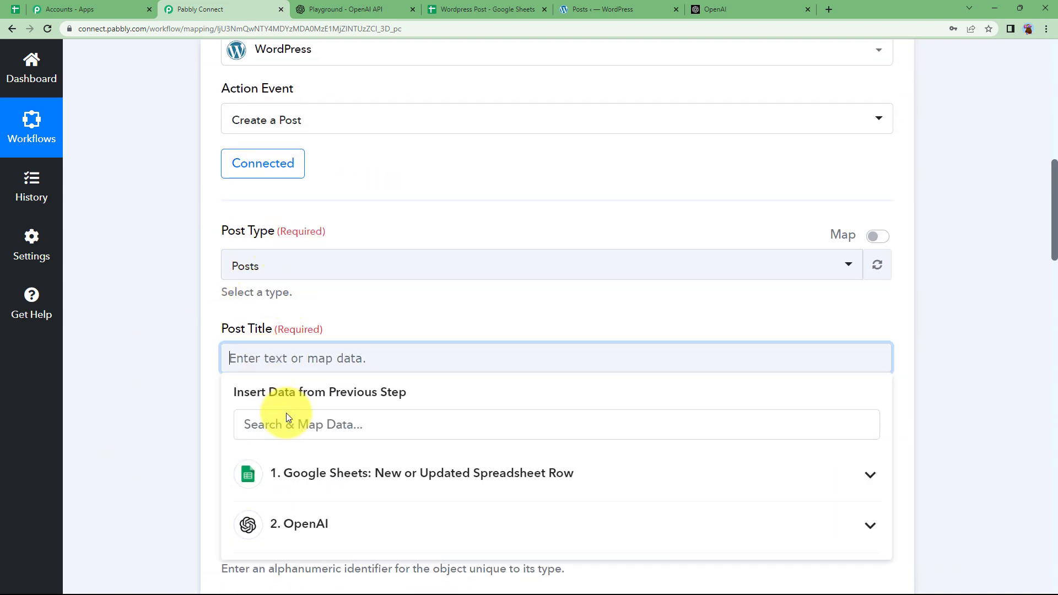
click(248, 472)
scroll(259, 440, down, 2)
click(377, 455)
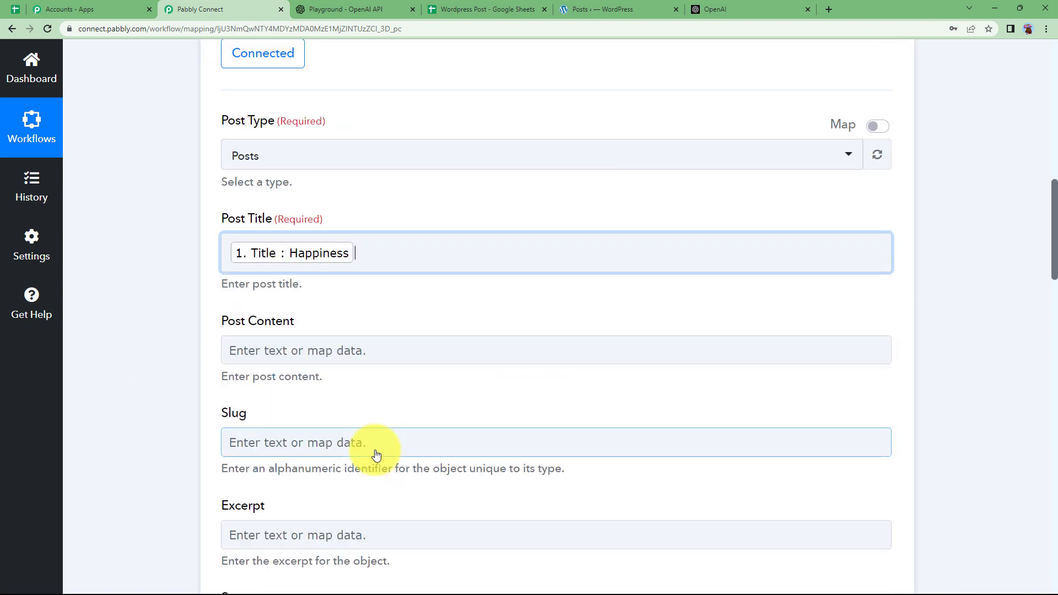
click(166, 374)
Step: Map OpenAI's Choices 0 Text into the WordPress Post Content
scroll(167, 374, down, 2)
click(310, 231)
click(329, 408)
scroll(173, 424, down, 3)
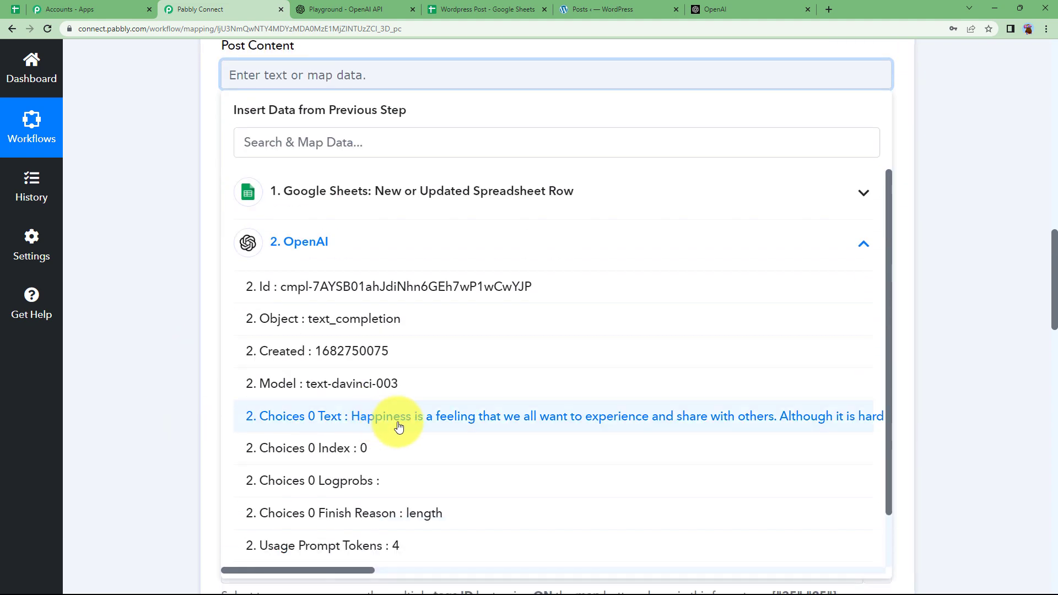
click(290, 419)
click(171, 252)
scroll(171, 251, down, 2)
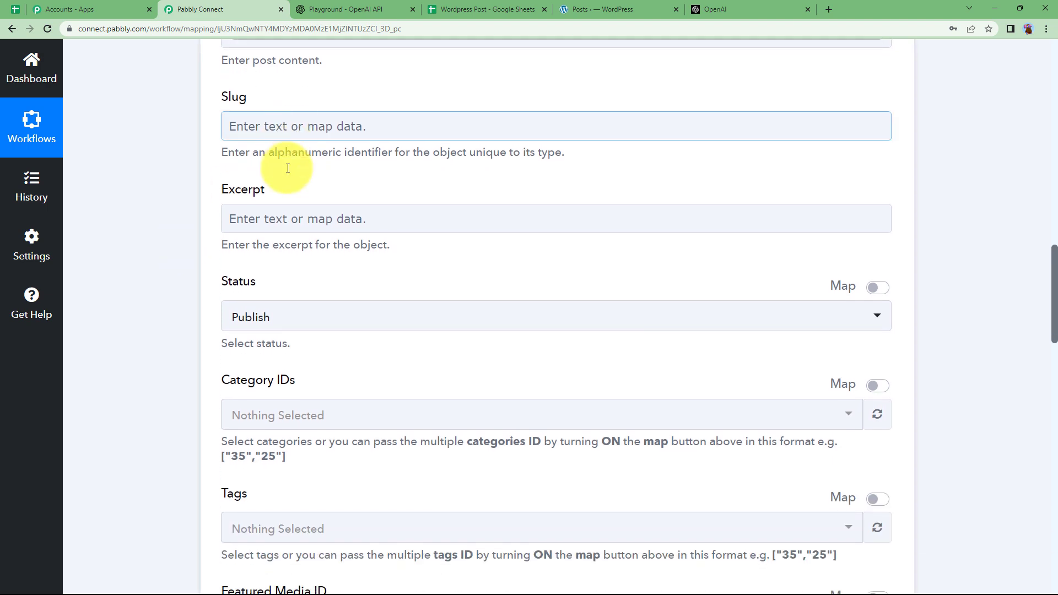
Step: Keep the post status as Publish and clear the Featured Media ID using Map mode
click(269, 317)
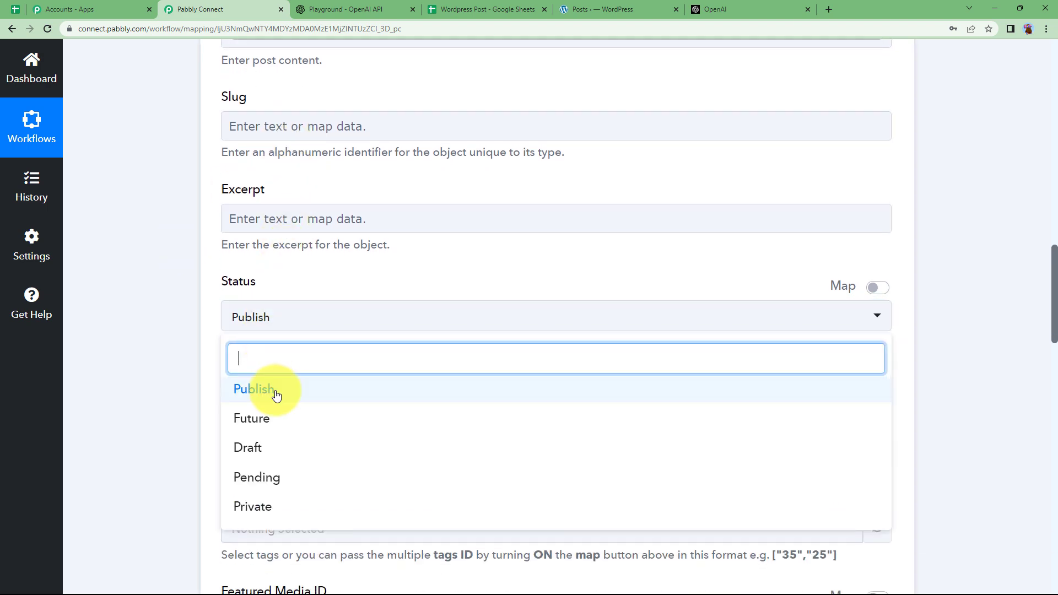
click(181, 381)
scroll(177, 391, down, 2)
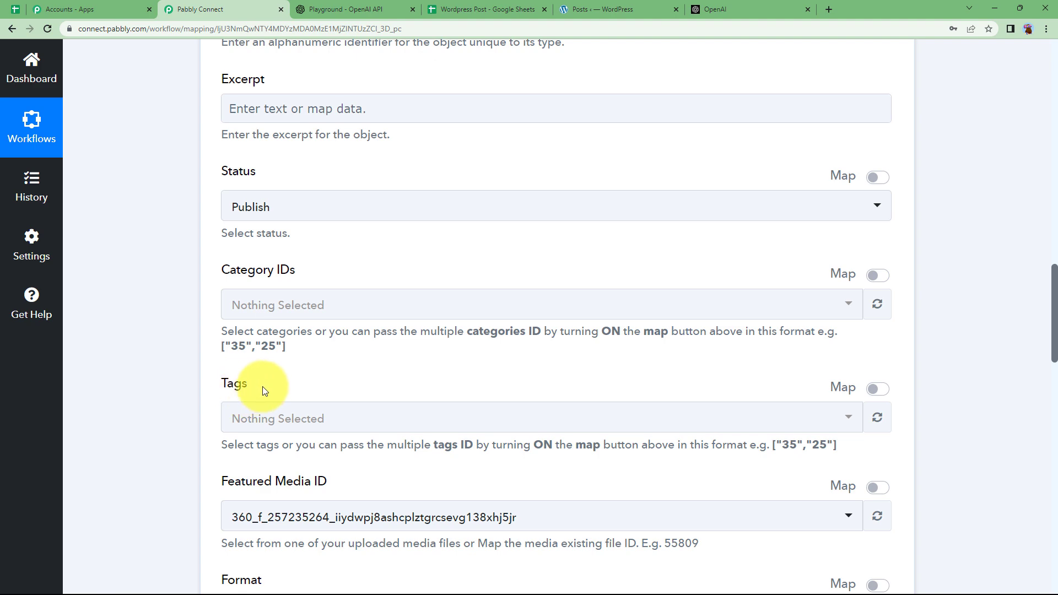
scroll(197, 404, down, 3)
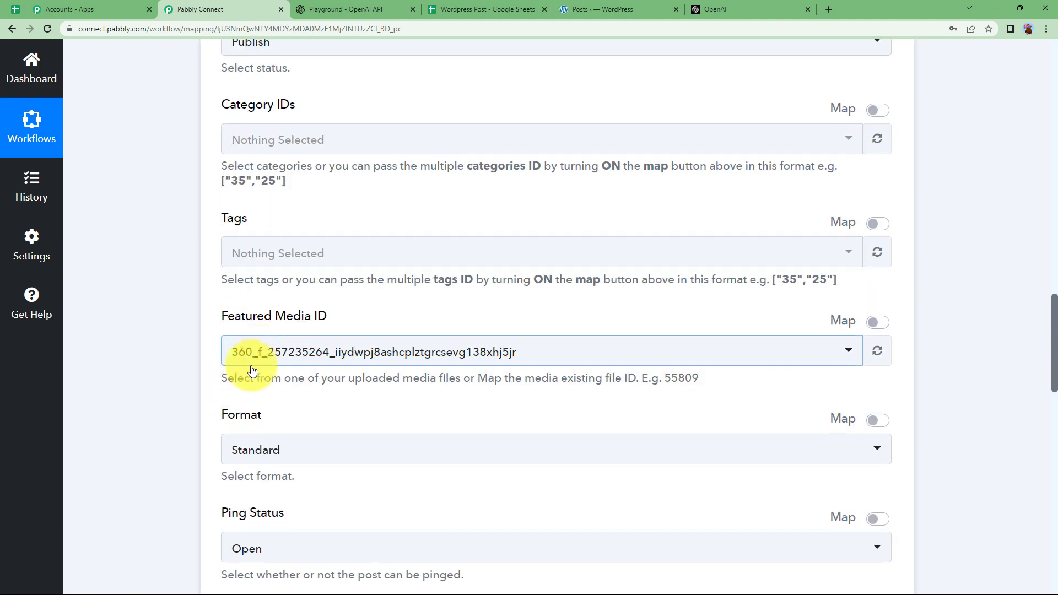
click(581, 352)
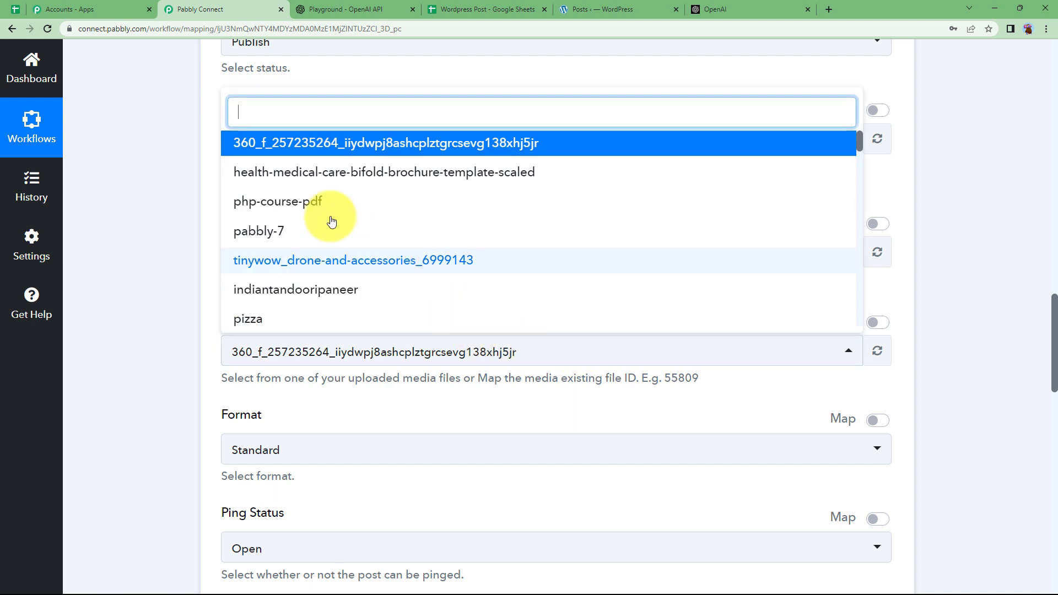
click(878, 323)
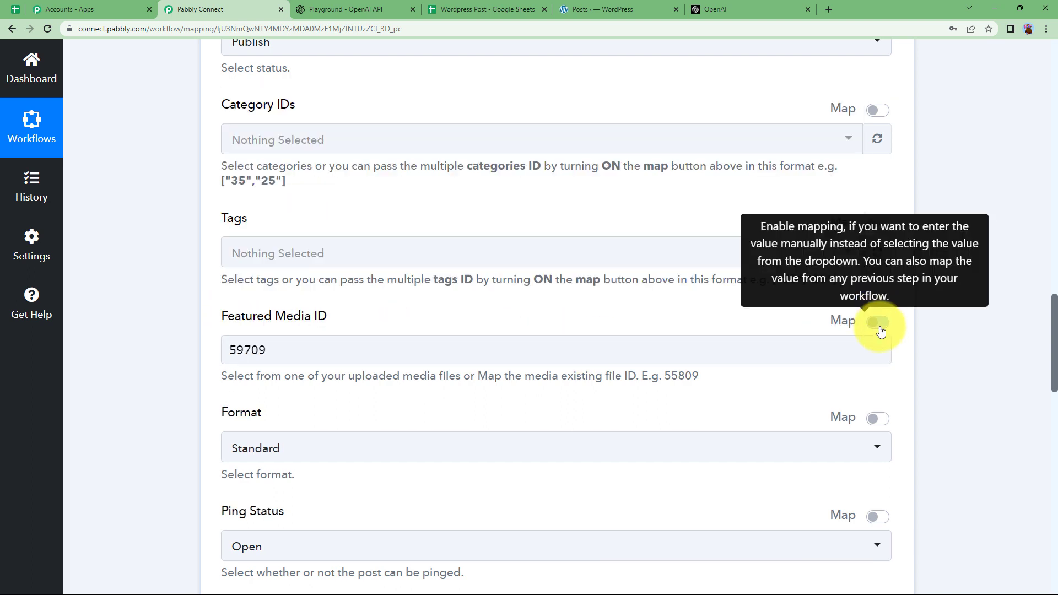
click(841, 342)
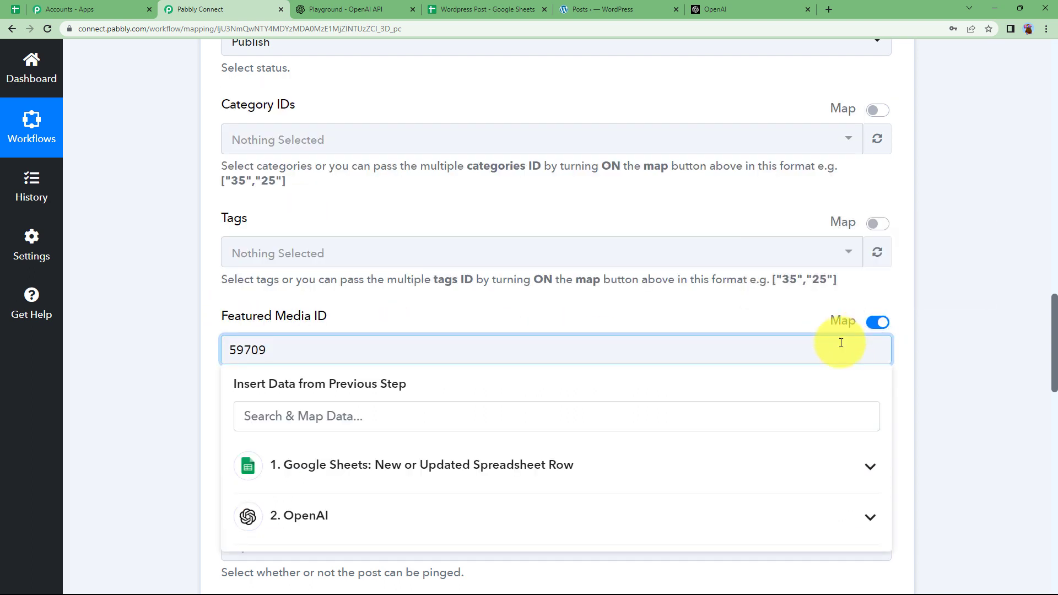
key(BackSpace)
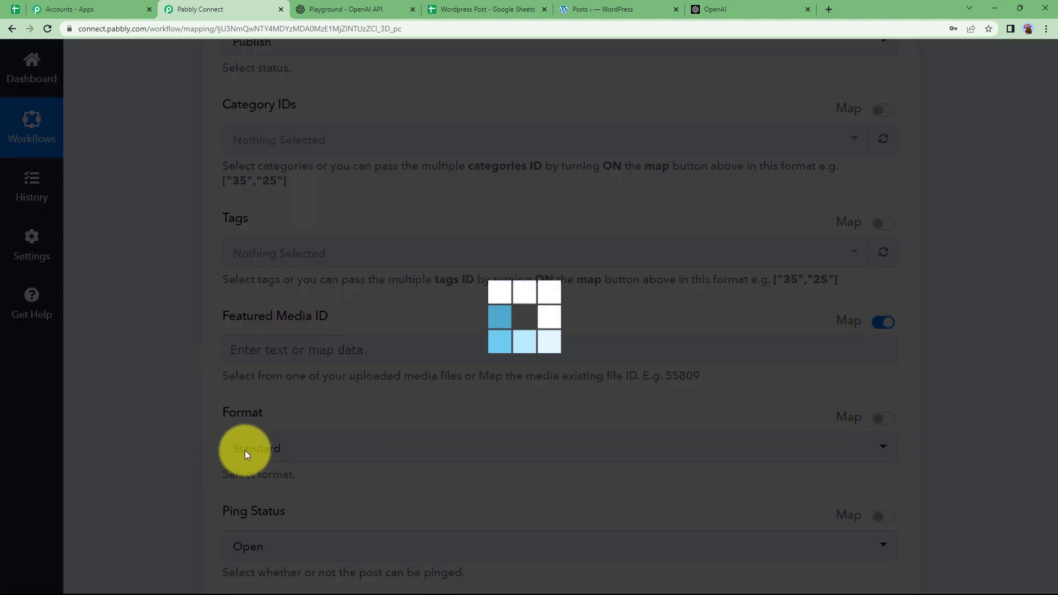
Step: Choose a different Author ID for the post, then save and send a test request
scroll(196, 475, down, 8)
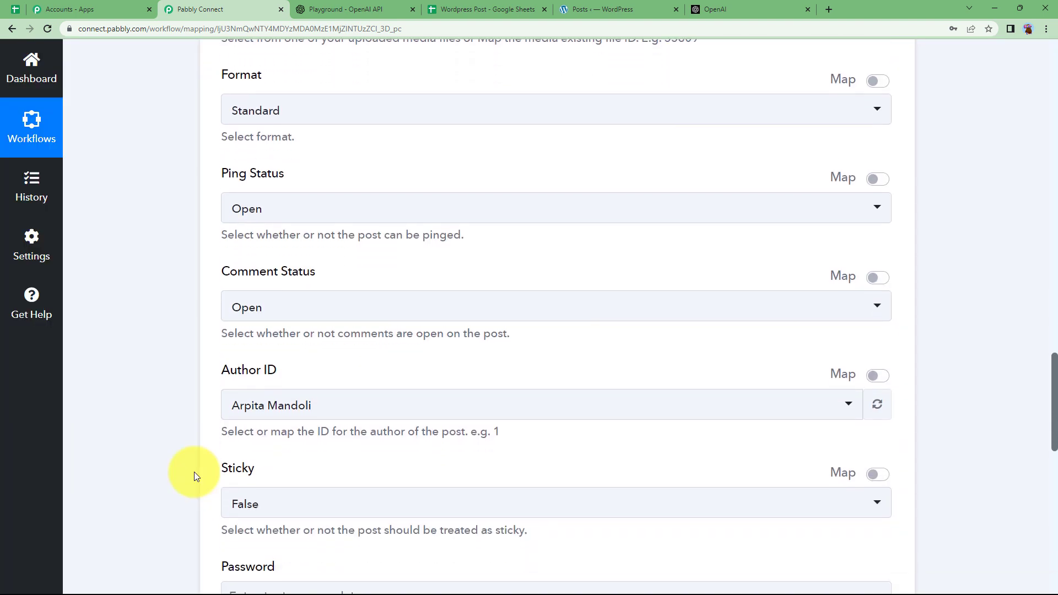
click(275, 301)
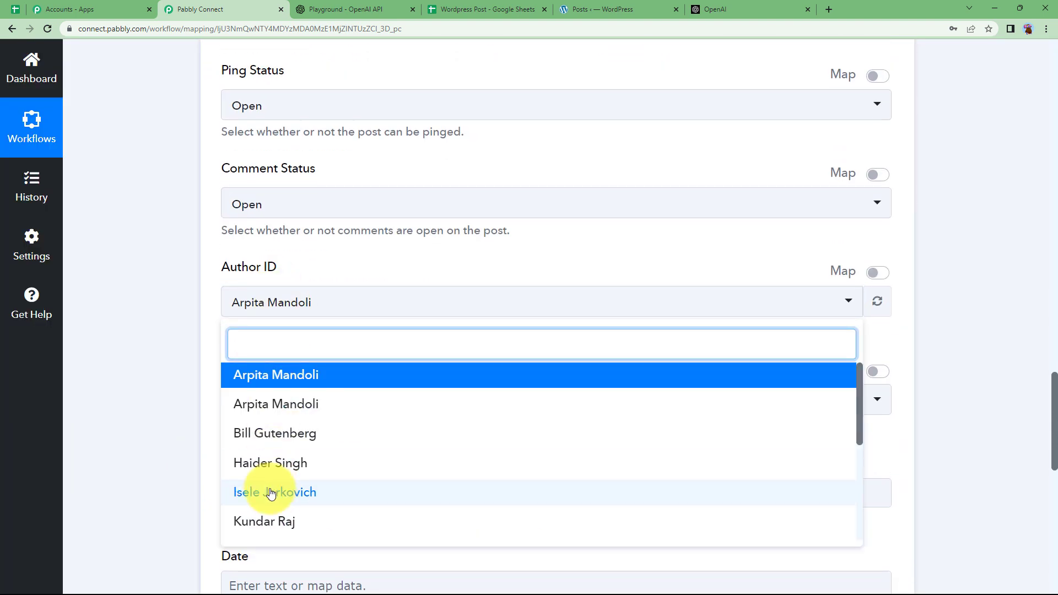
scroll(278, 491, down, 5)
click(289, 454)
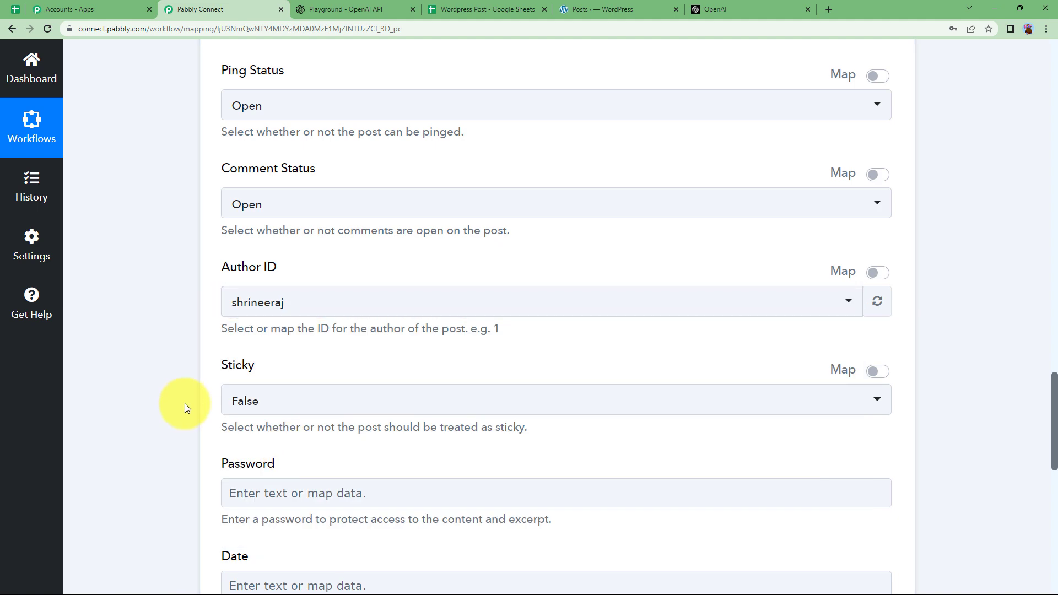
scroll(187, 402, down, 3)
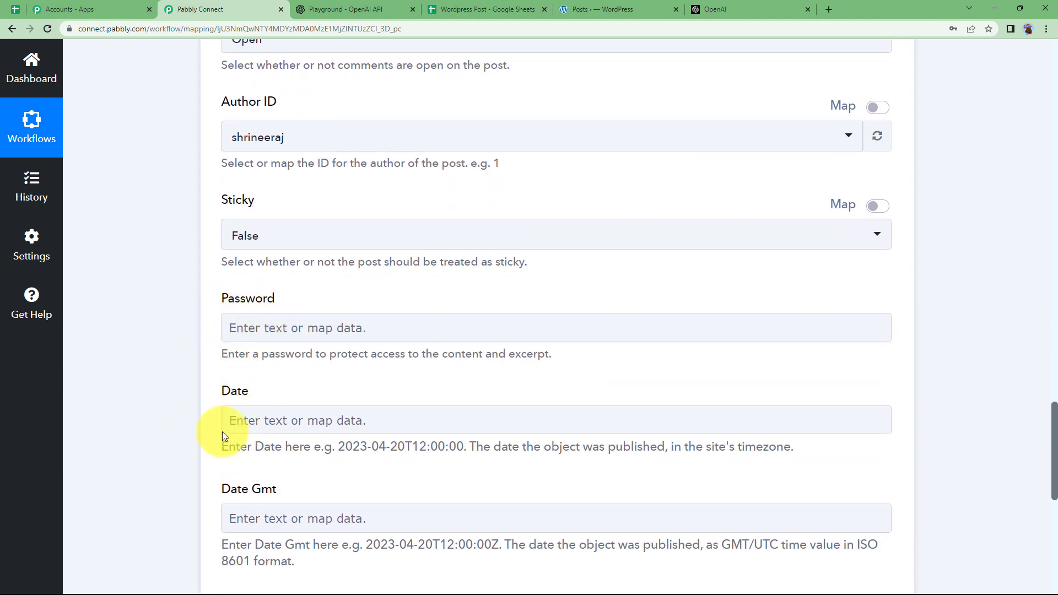
scroll(180, 408, down, 3)
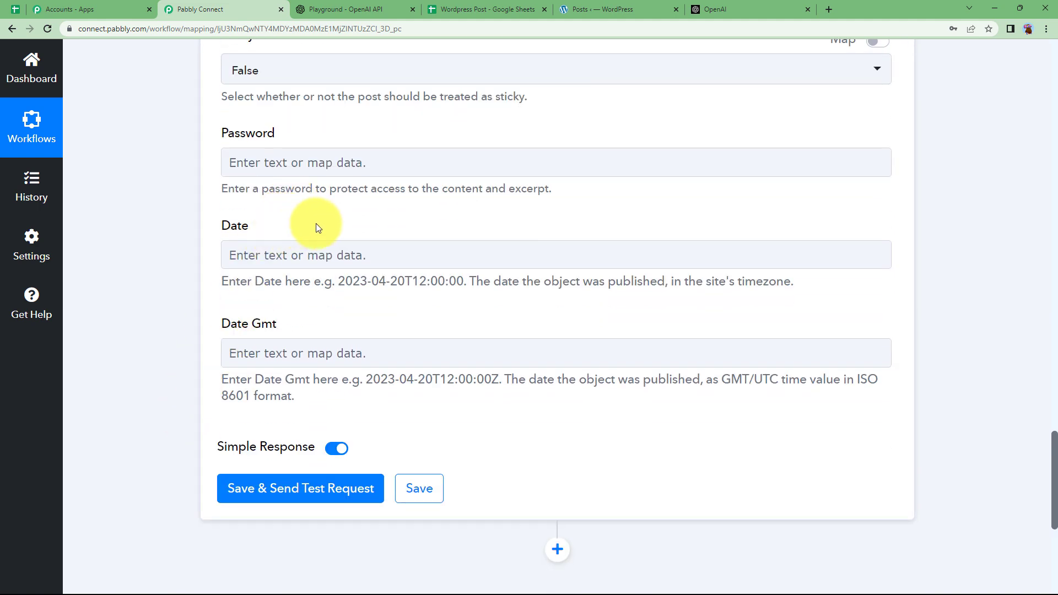
click(270, 491)
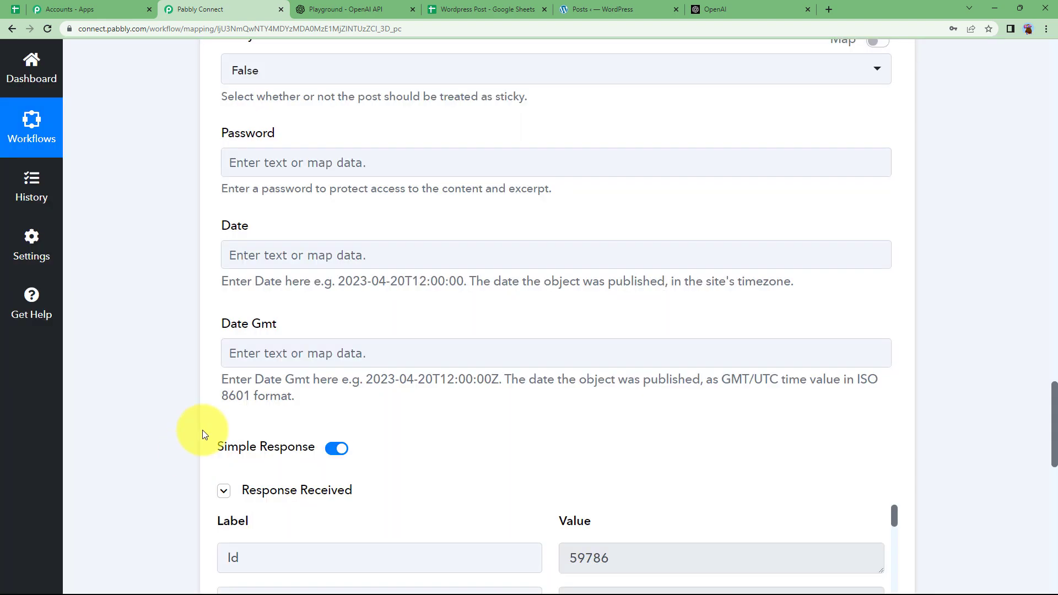
Step: Review the WordPress test response showing the new post's ID 59786, then collapse the WordPress step
scroll(203, 430, down, 4)
double_click(668, 332)
scroll(536, 399, down, 2)
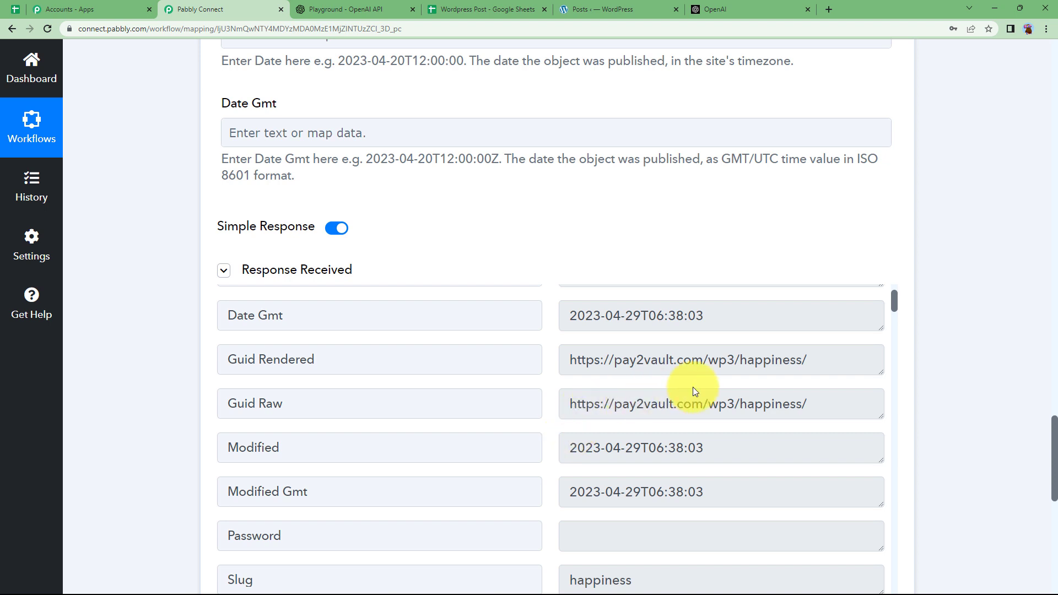
scroll(600, 409, down, 10)
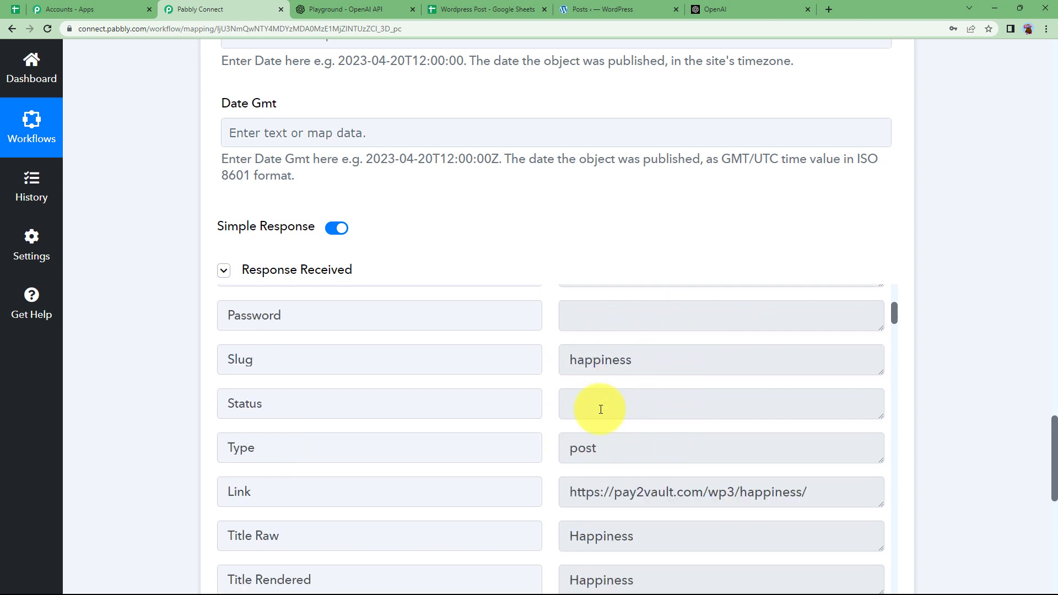
scroll(600, 410, up, 5)
scroll(148, 375, up, 10)
scroll(148, 377, up, 20)
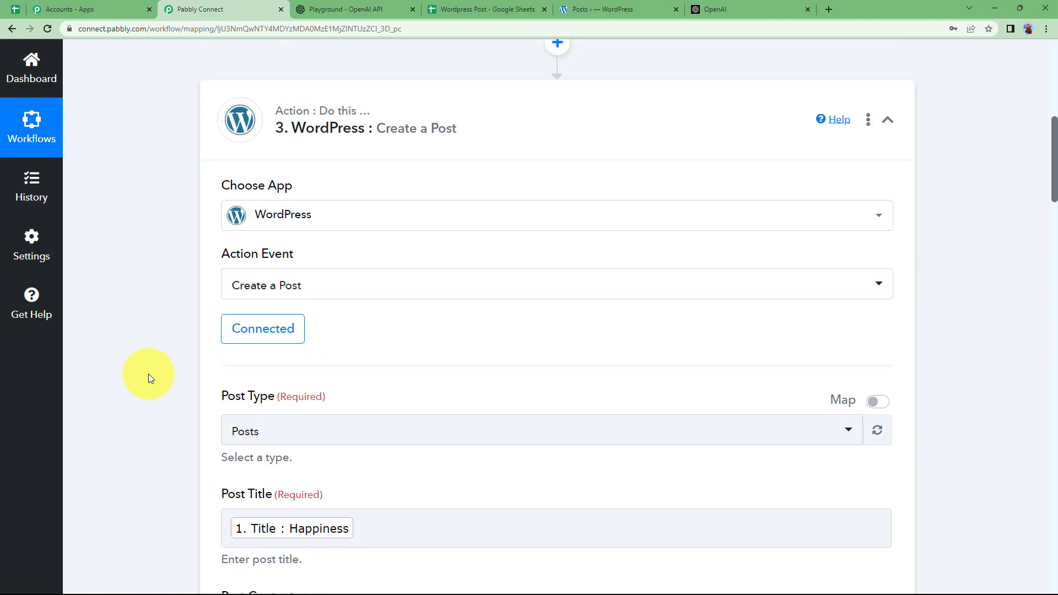
scroll(148, 374, up, 5)
click(309, 398)
scroll(189, 411, up, 2)
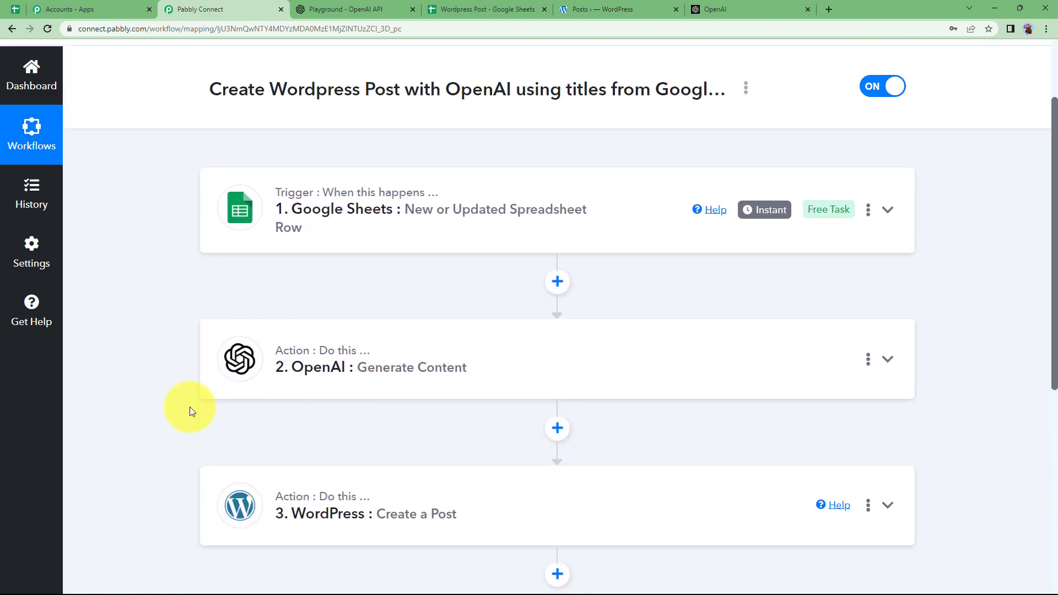
Step: Reload the WordPress posts list and open the new 'Happiness' post to review its generated essay
click(601, 9)
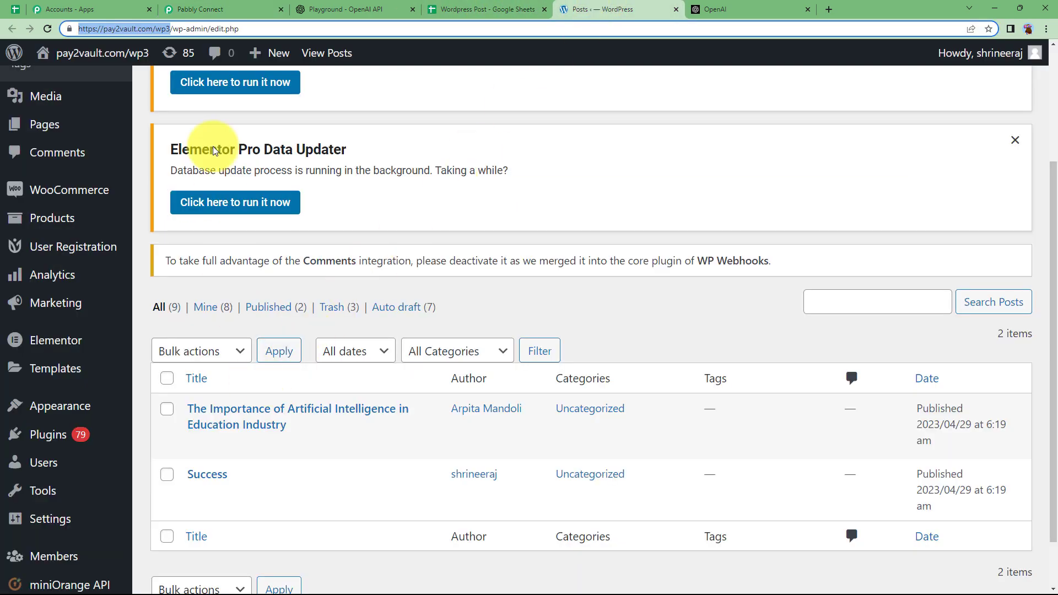
click(47, 28)
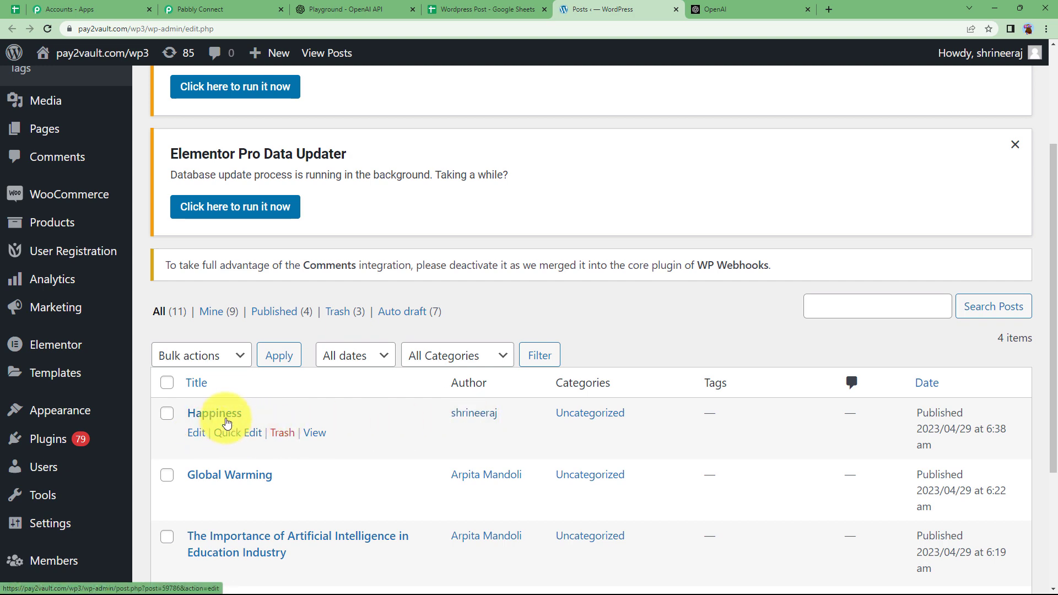
click(227, 421)
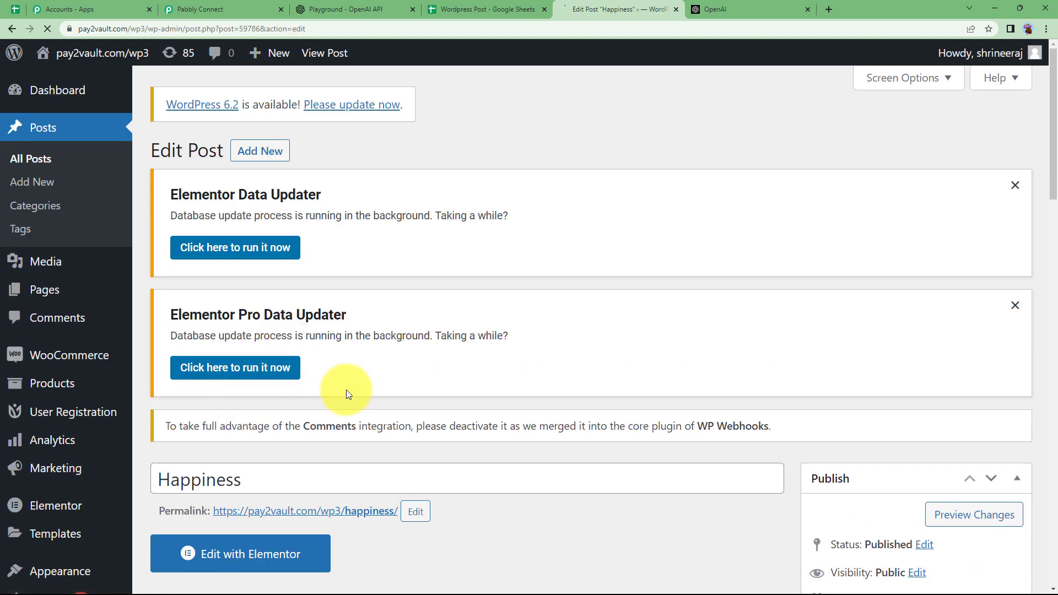
scroll(348, 389, down, 5)
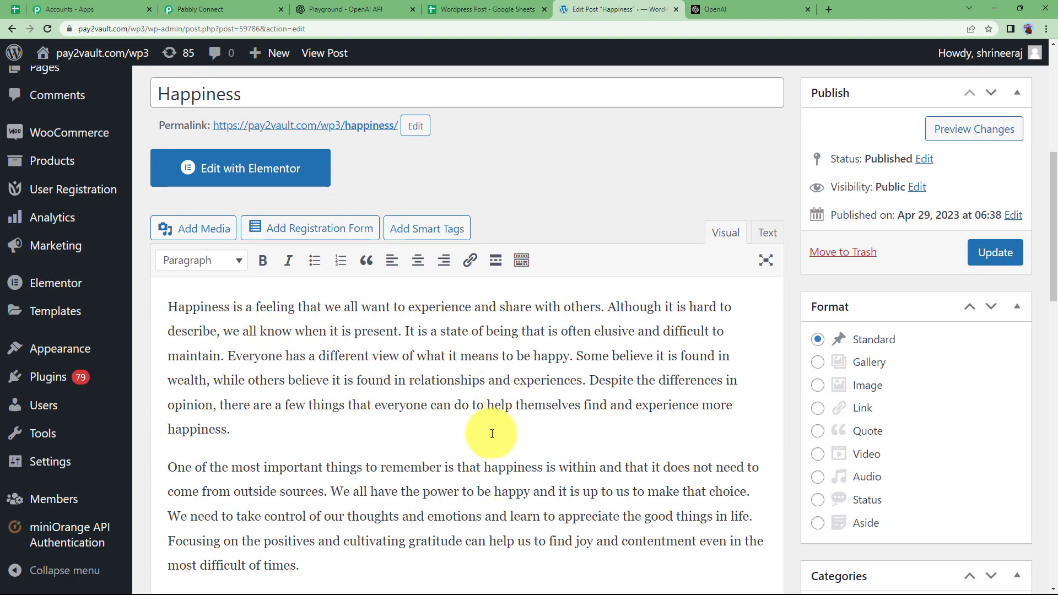
scroll(441, 418, down, 6)
scroll(397, 405, up, 8)
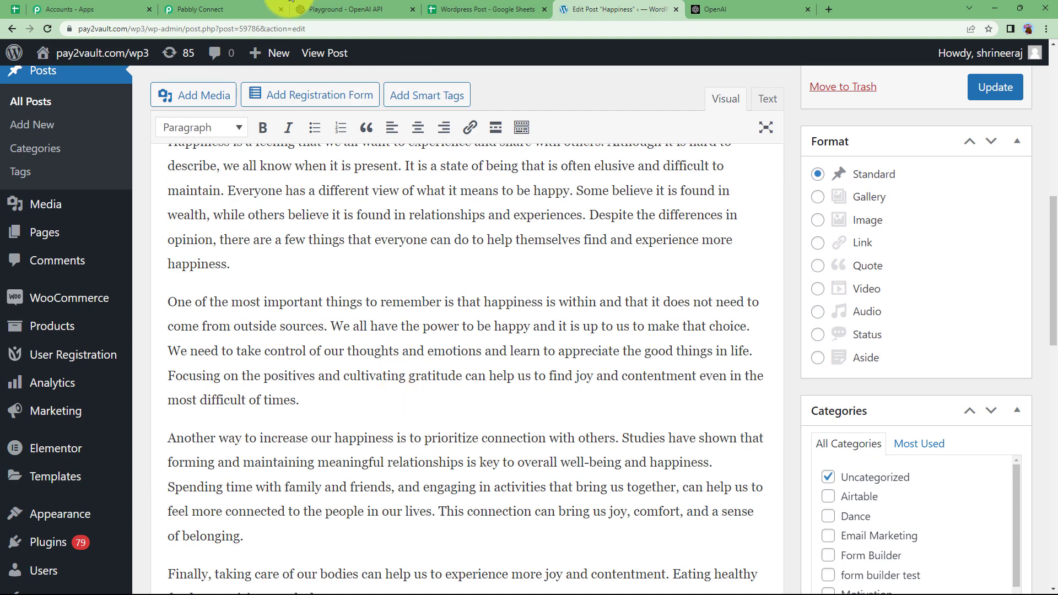
Step: Go back to the Pabbly Connect workflow with its Google Sheets, OpenAI and WordPress steps
click(231, 10)
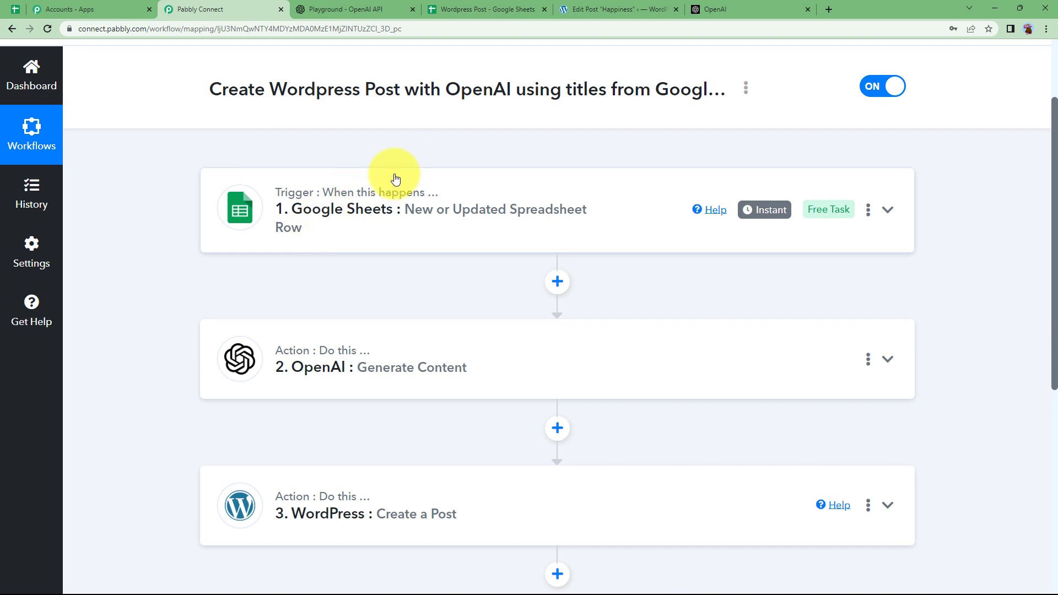